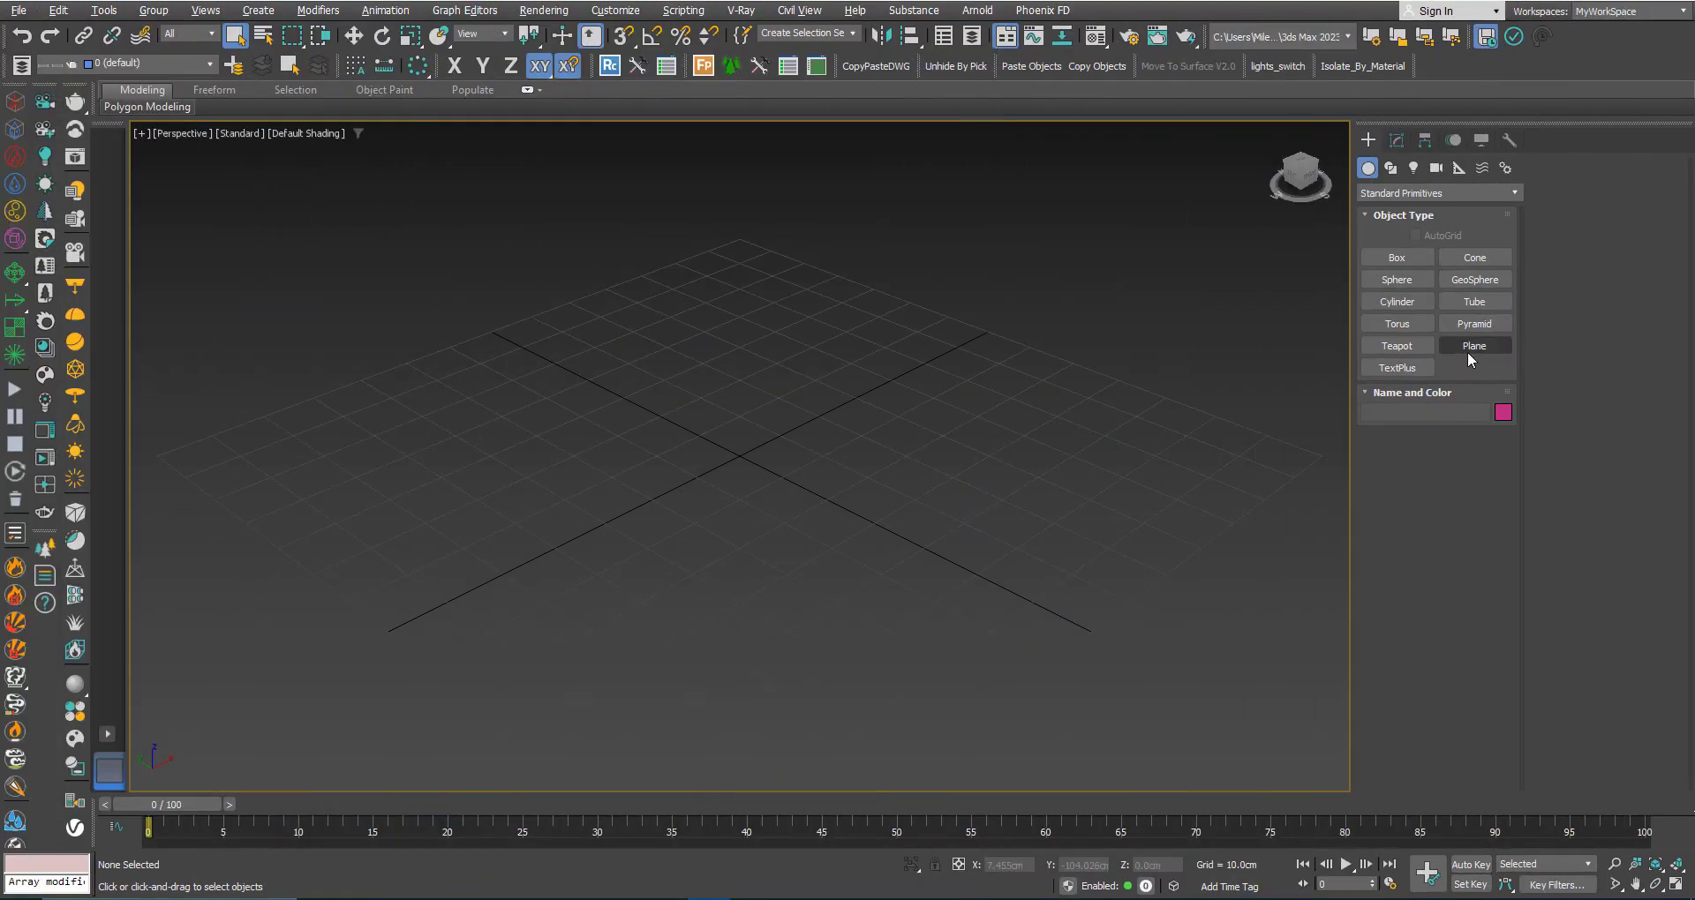
Draw a plane on the grid, show edged faces, hide the grid and recentre the view
left_click(1467, 348)
left_click_drag(771, 389, 678, 611)
right_click(678, 611)
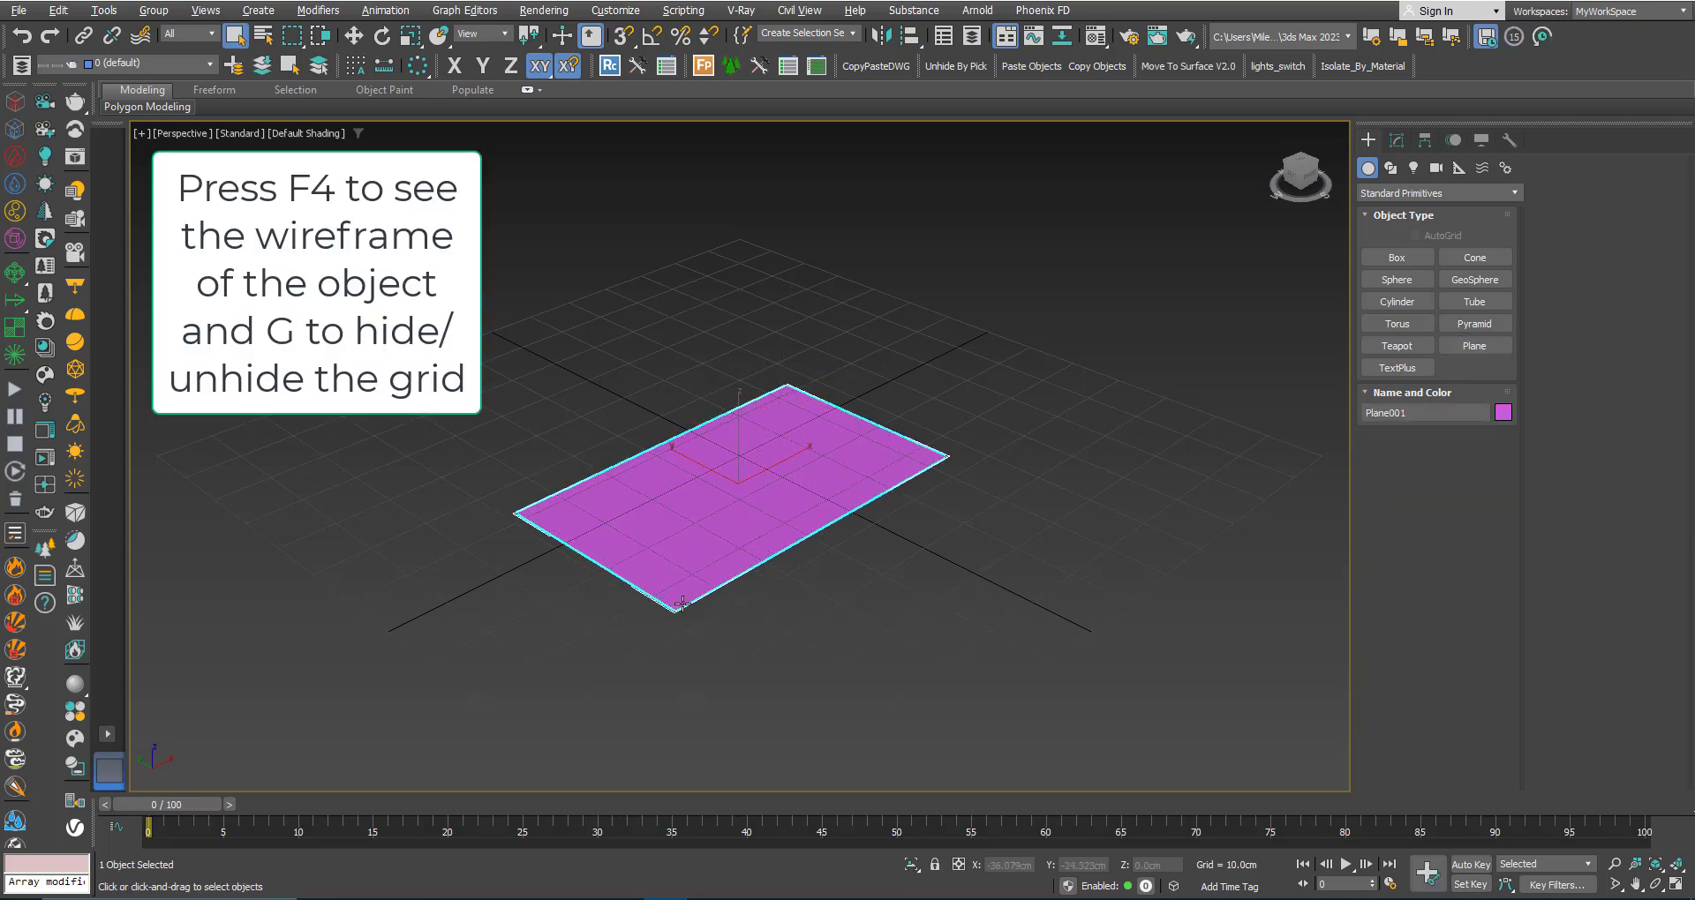
key("F4")
key("g")
scroll(733, 560, "up", 3)
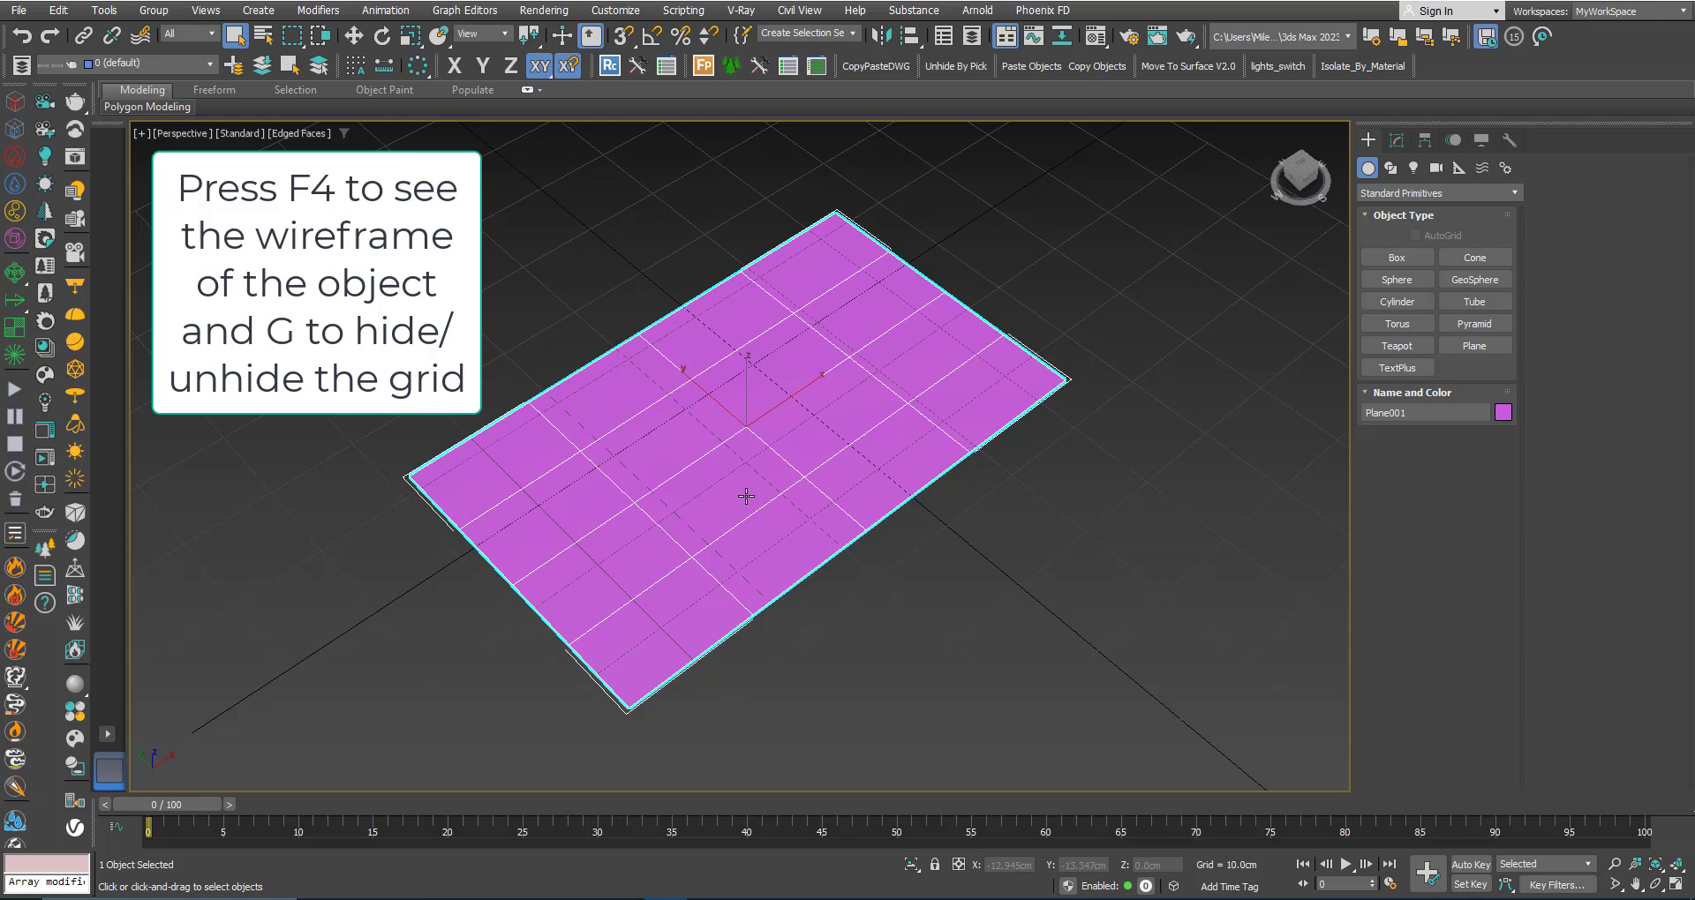
scroll(746, 497, "down", 2)
middle_click_drag(749, 473, 757, 489)
key("g")
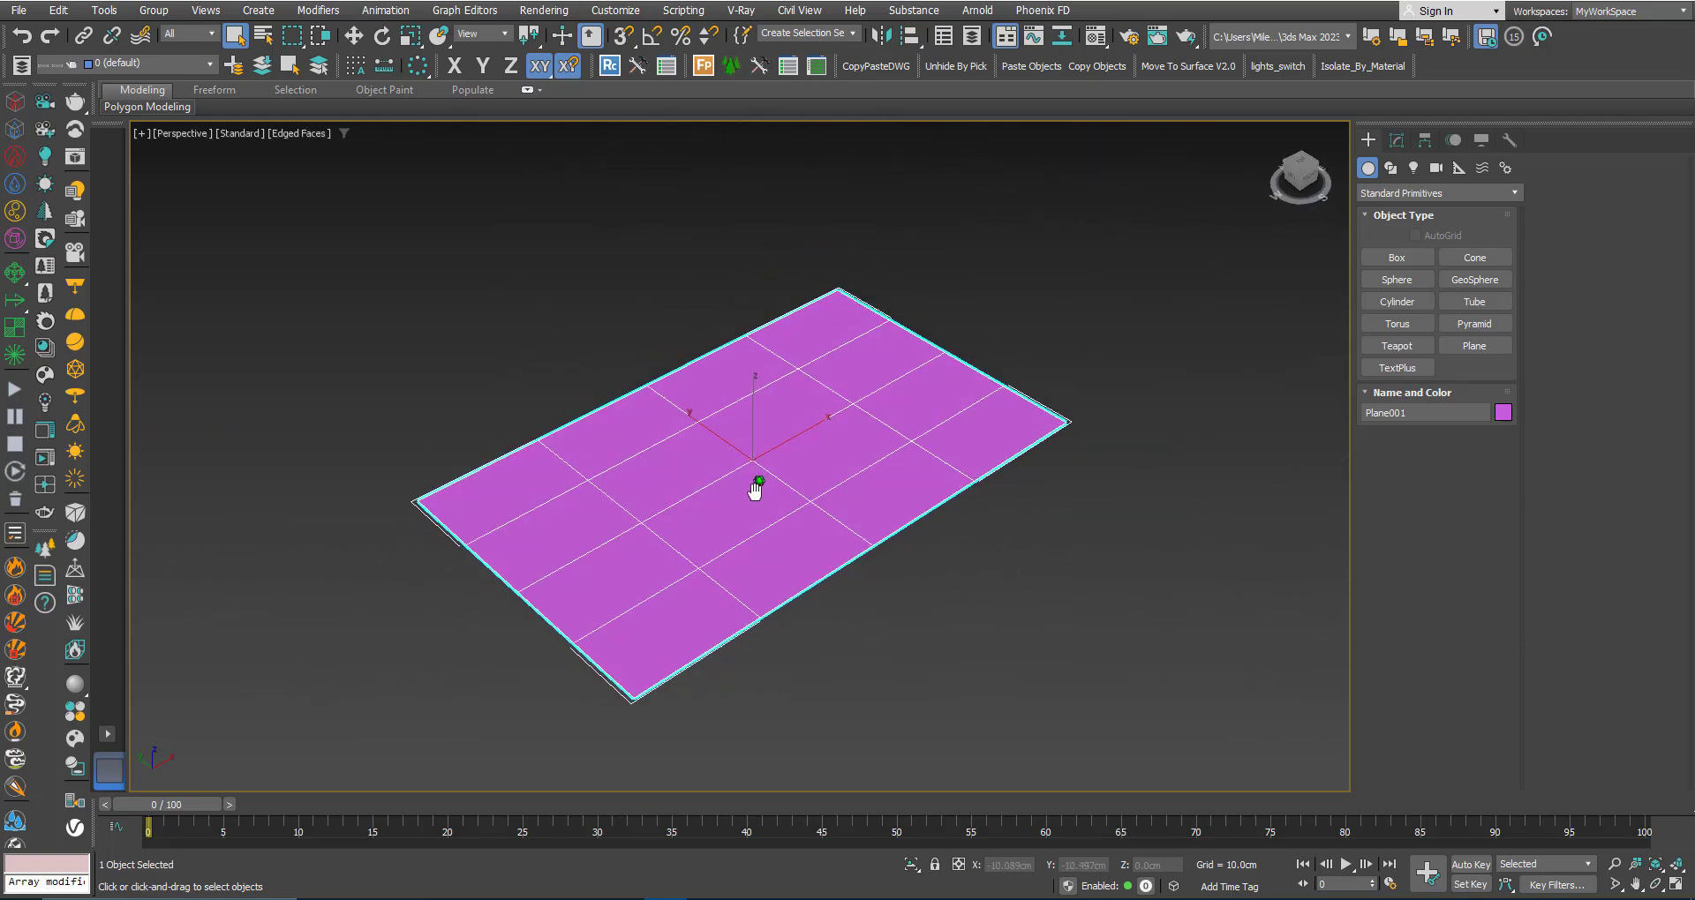
Set the plane to 1 length segment and 3 width segments, then start converting it to Editable Poly
left_click(1397, 140)
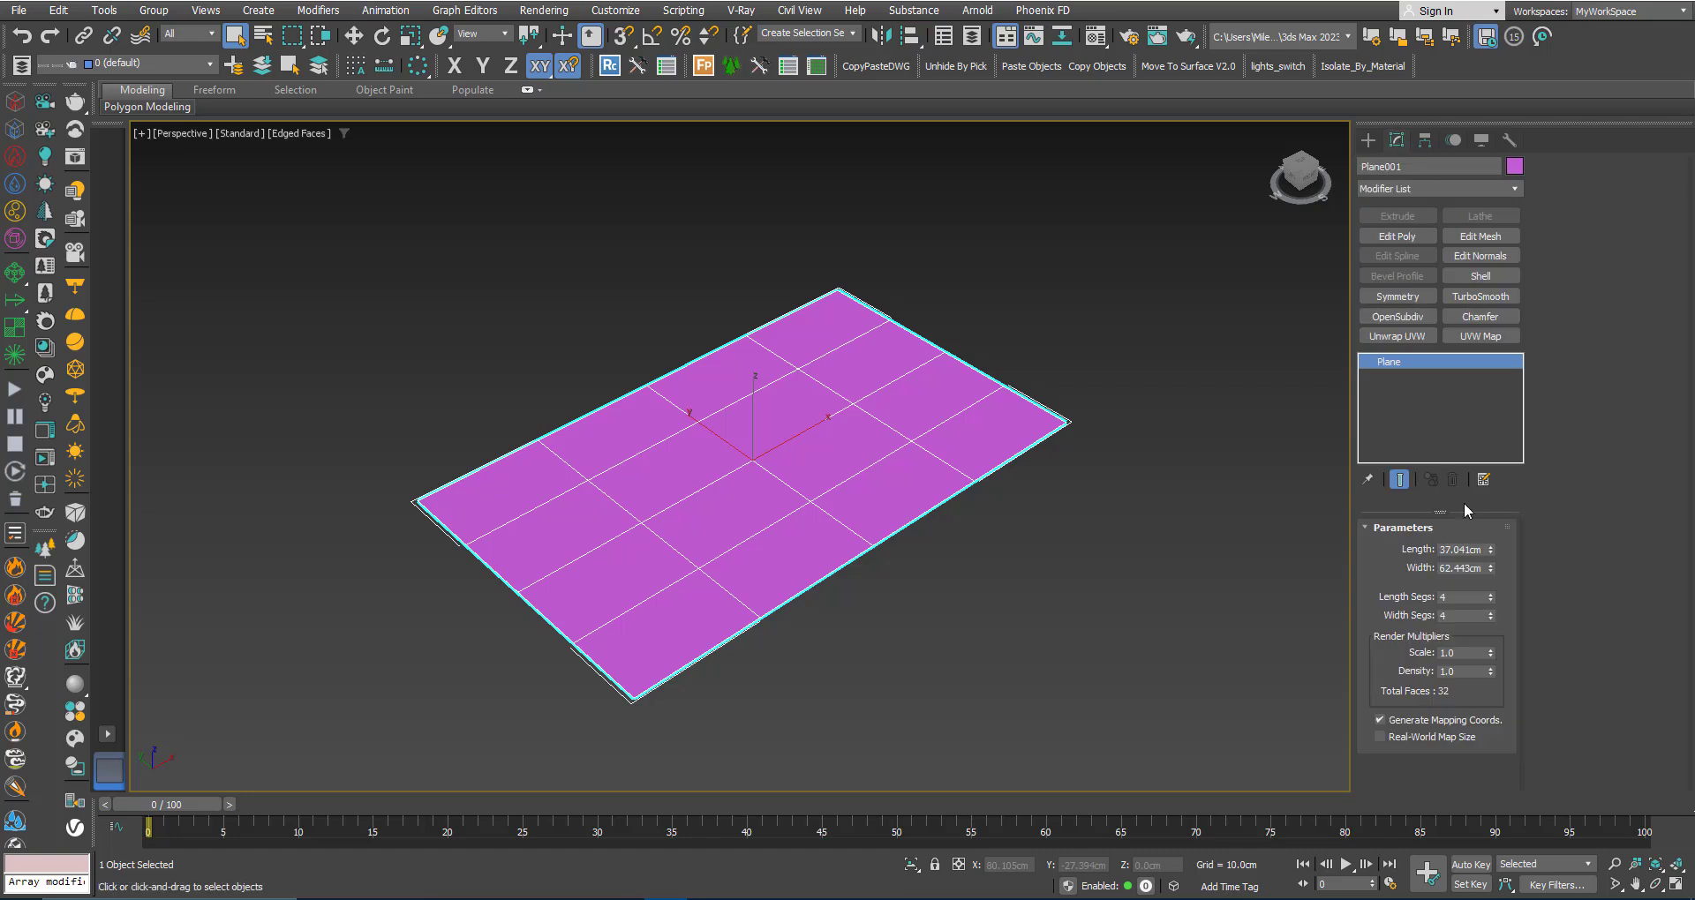
right_click(1492, 599)
left_click(1491, 619)
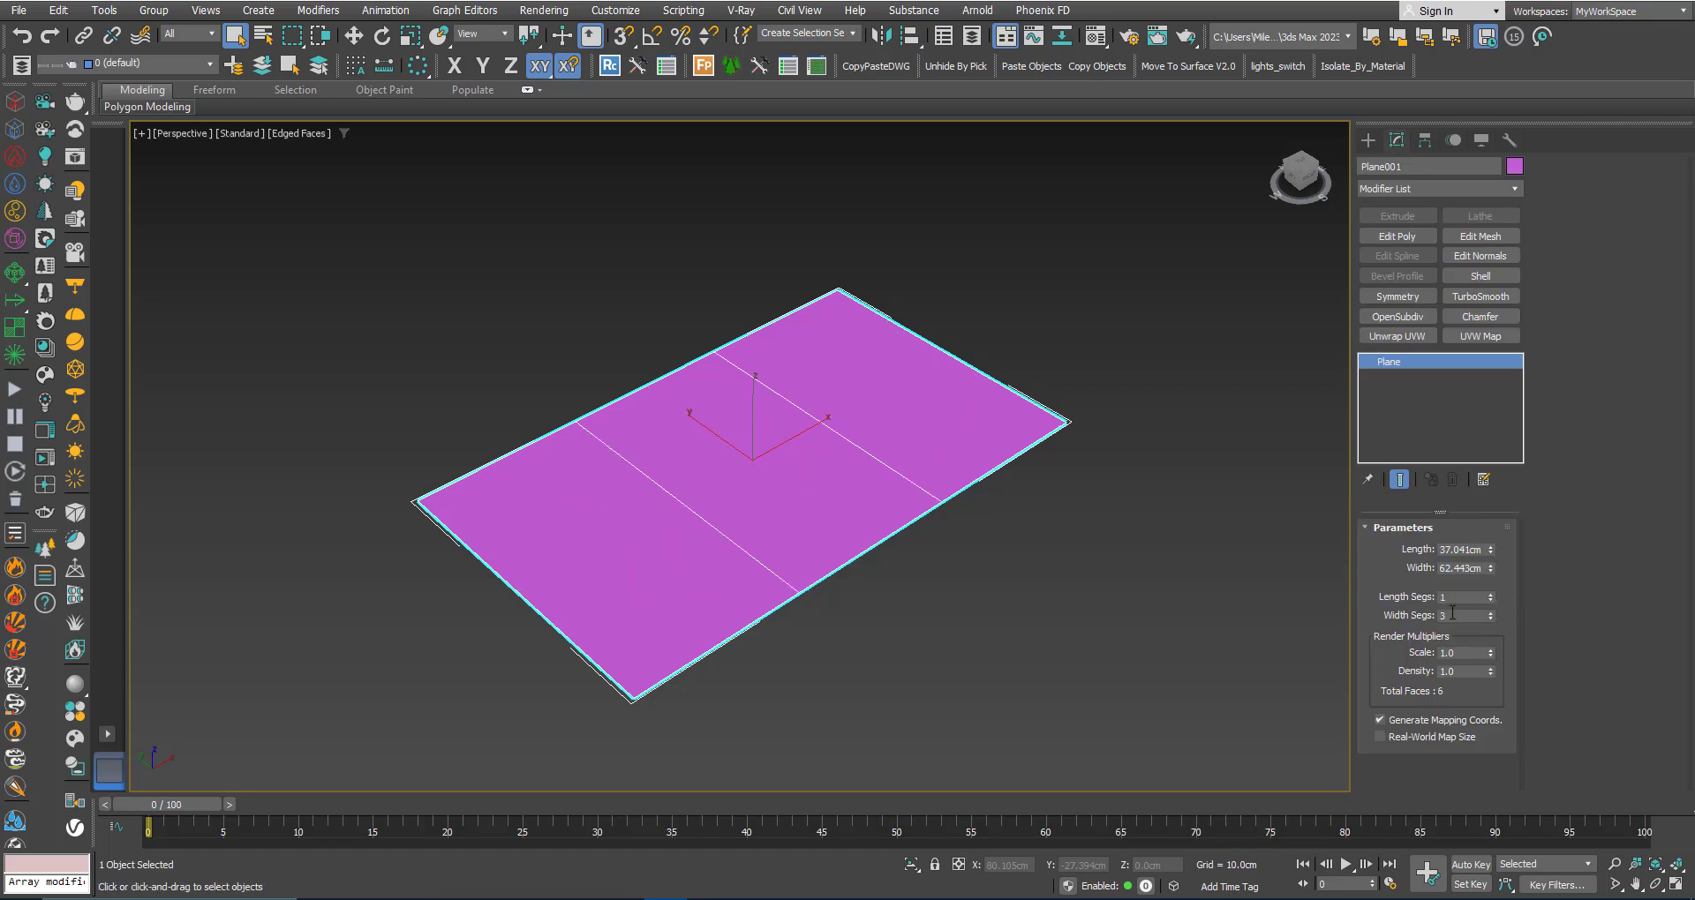
right_click(753, 444)
Convert the plane to Editable Poly and switch to Polygon sub-object level
mouse_move(868, 671)
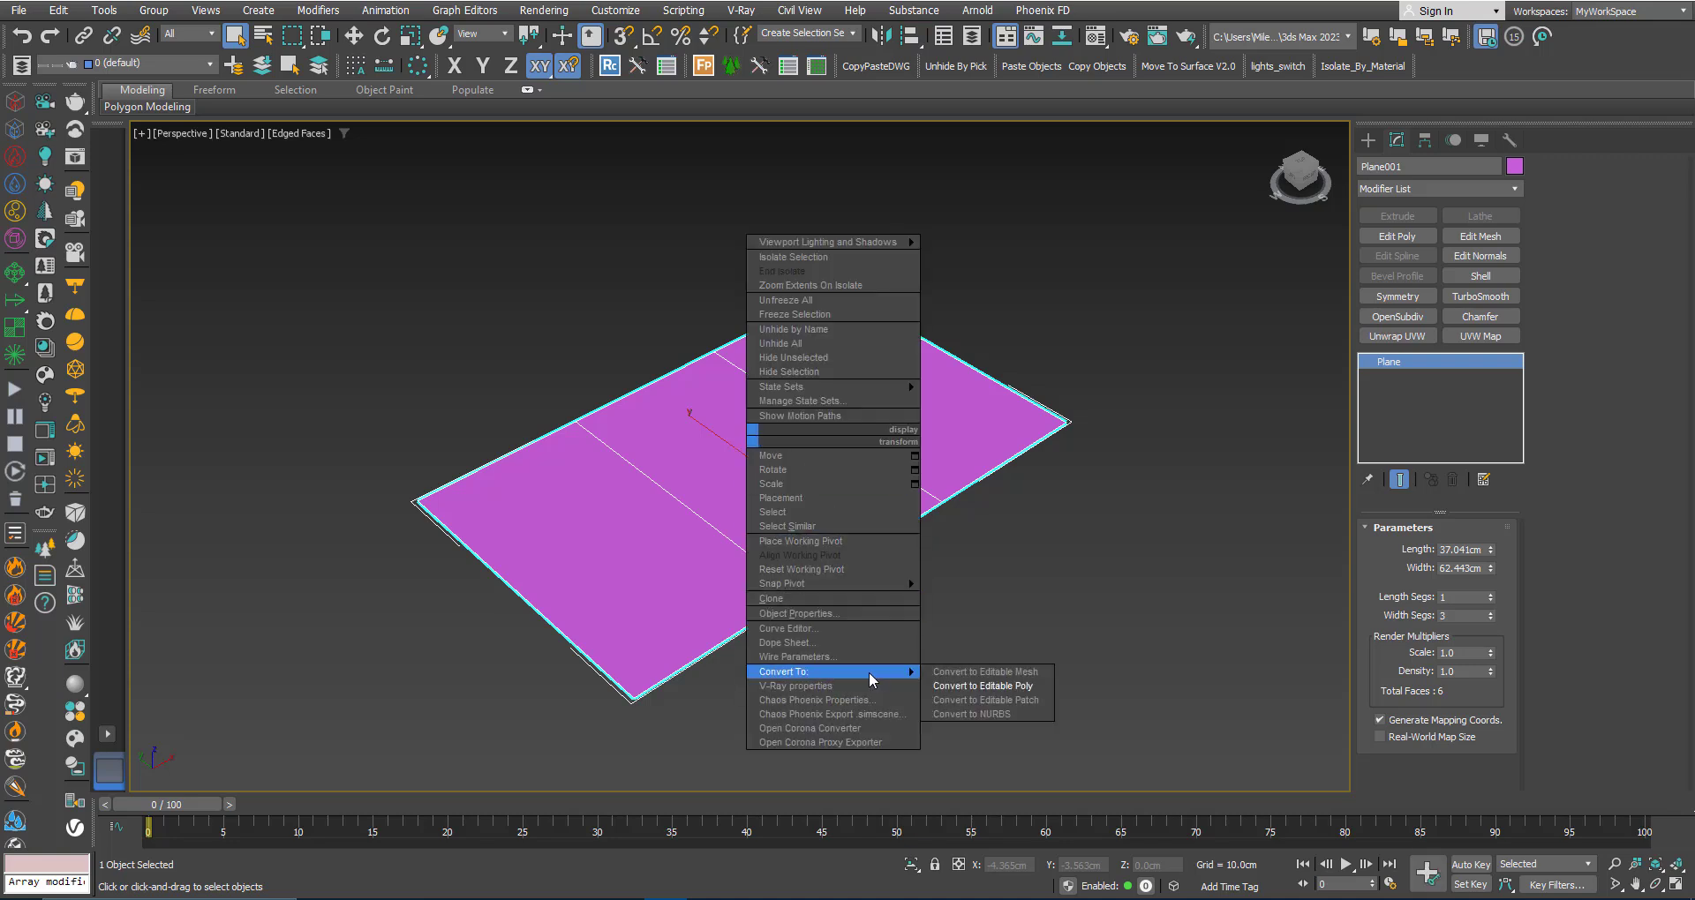
left_click(971, 686)
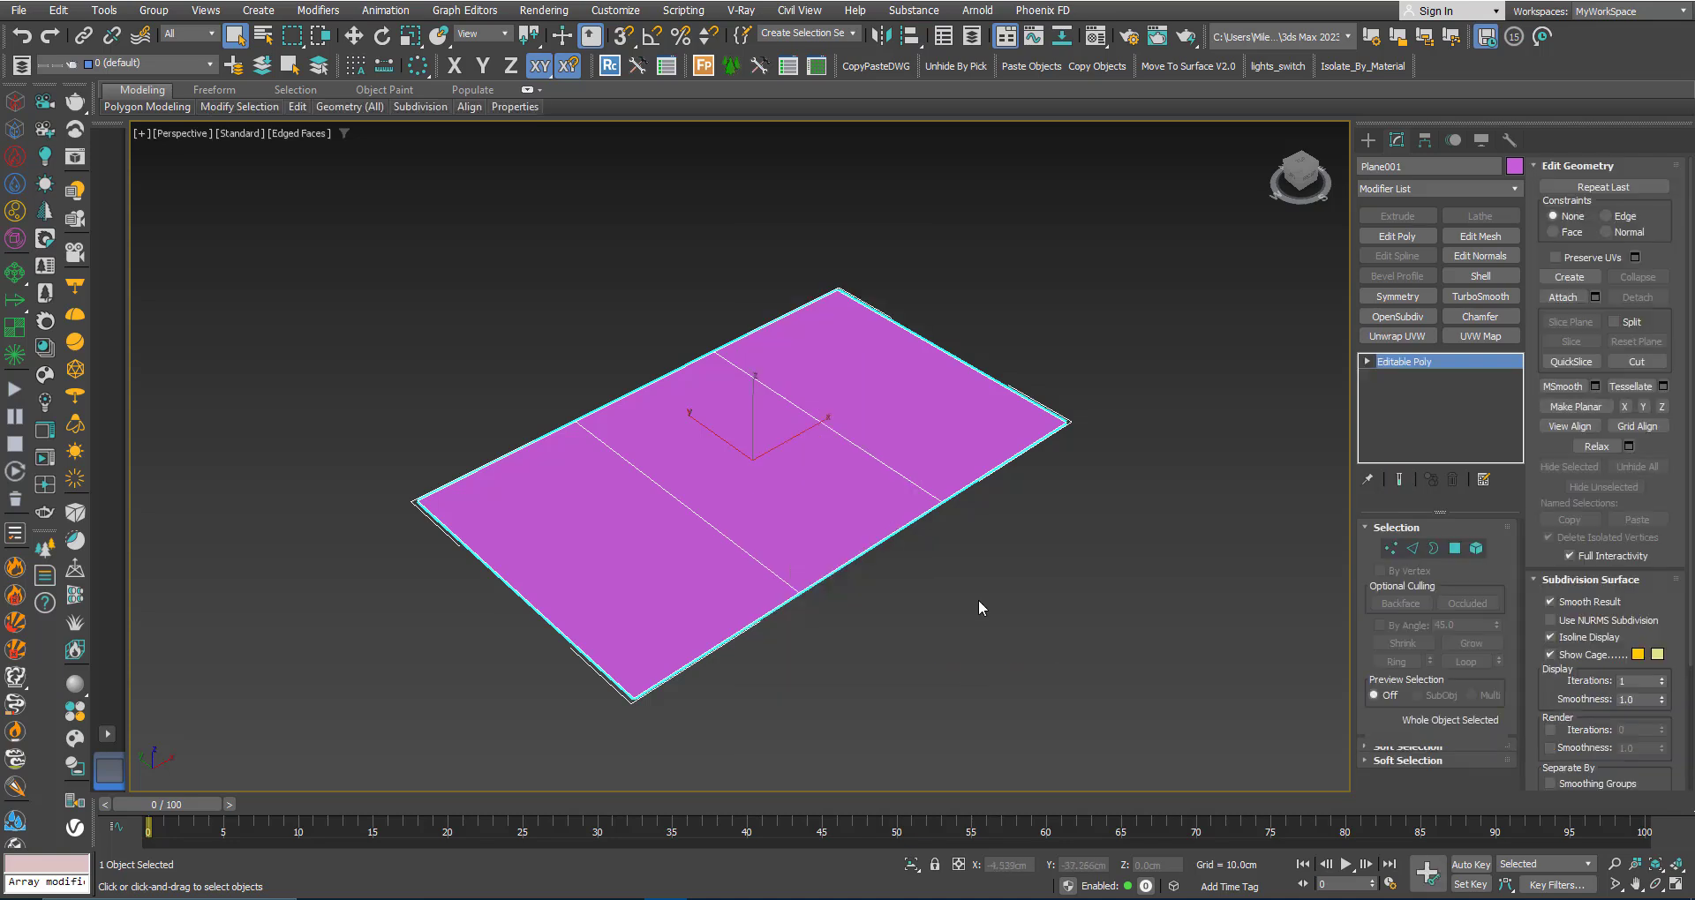
left_click(1452, 550)
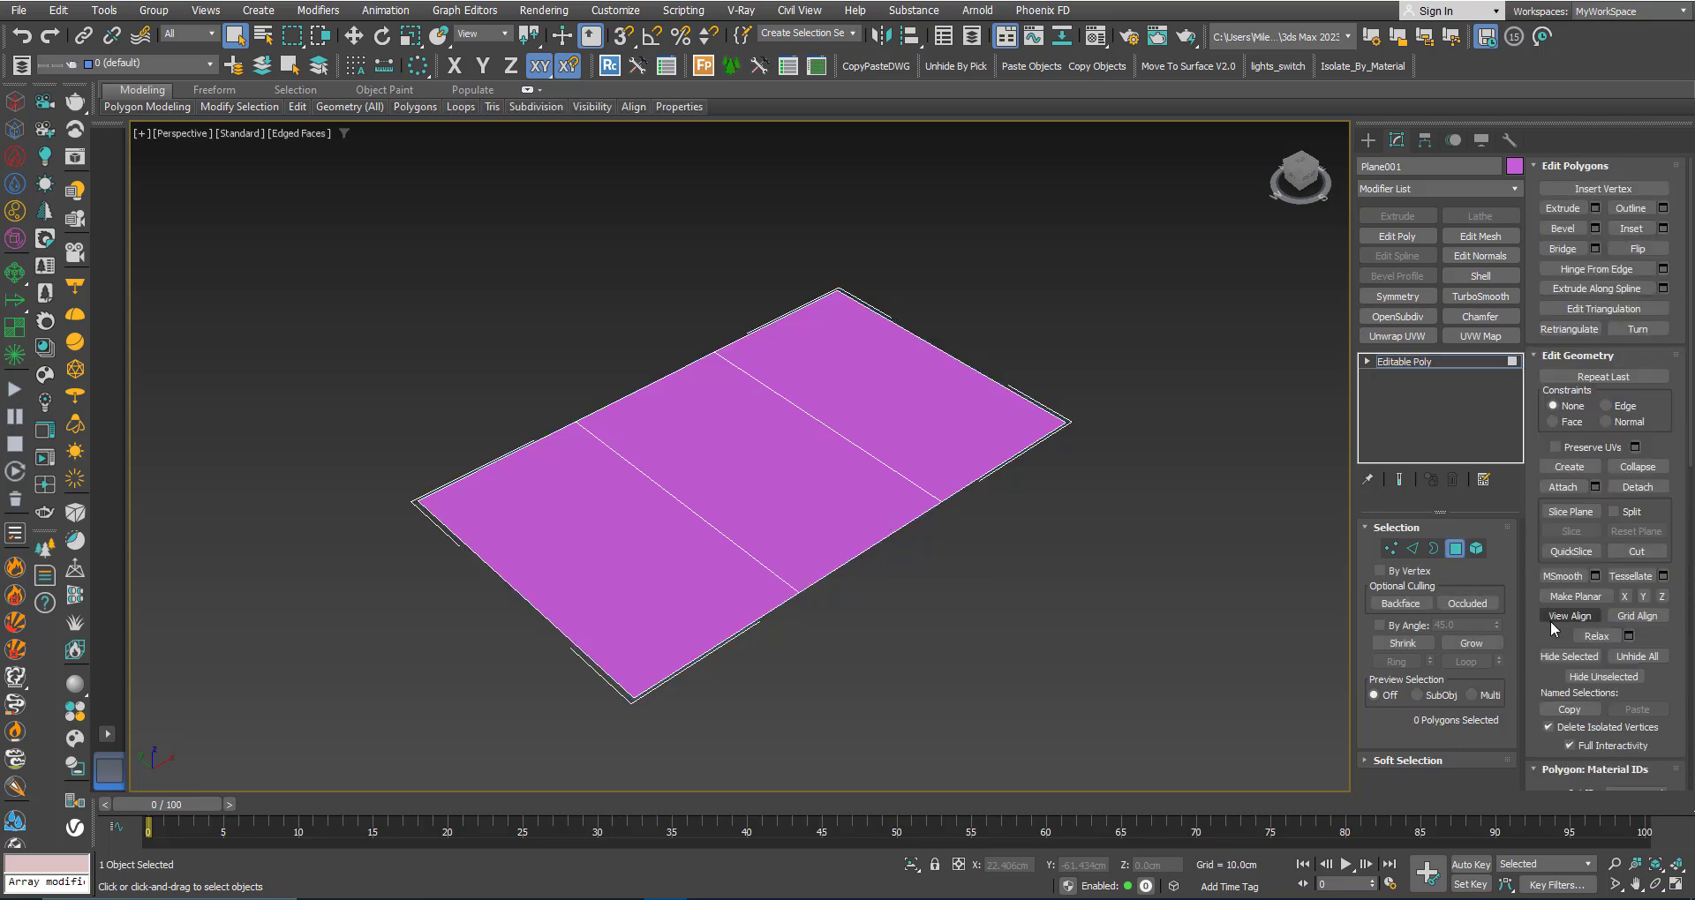
left_click_drag(1551, 621, 1551, 397)
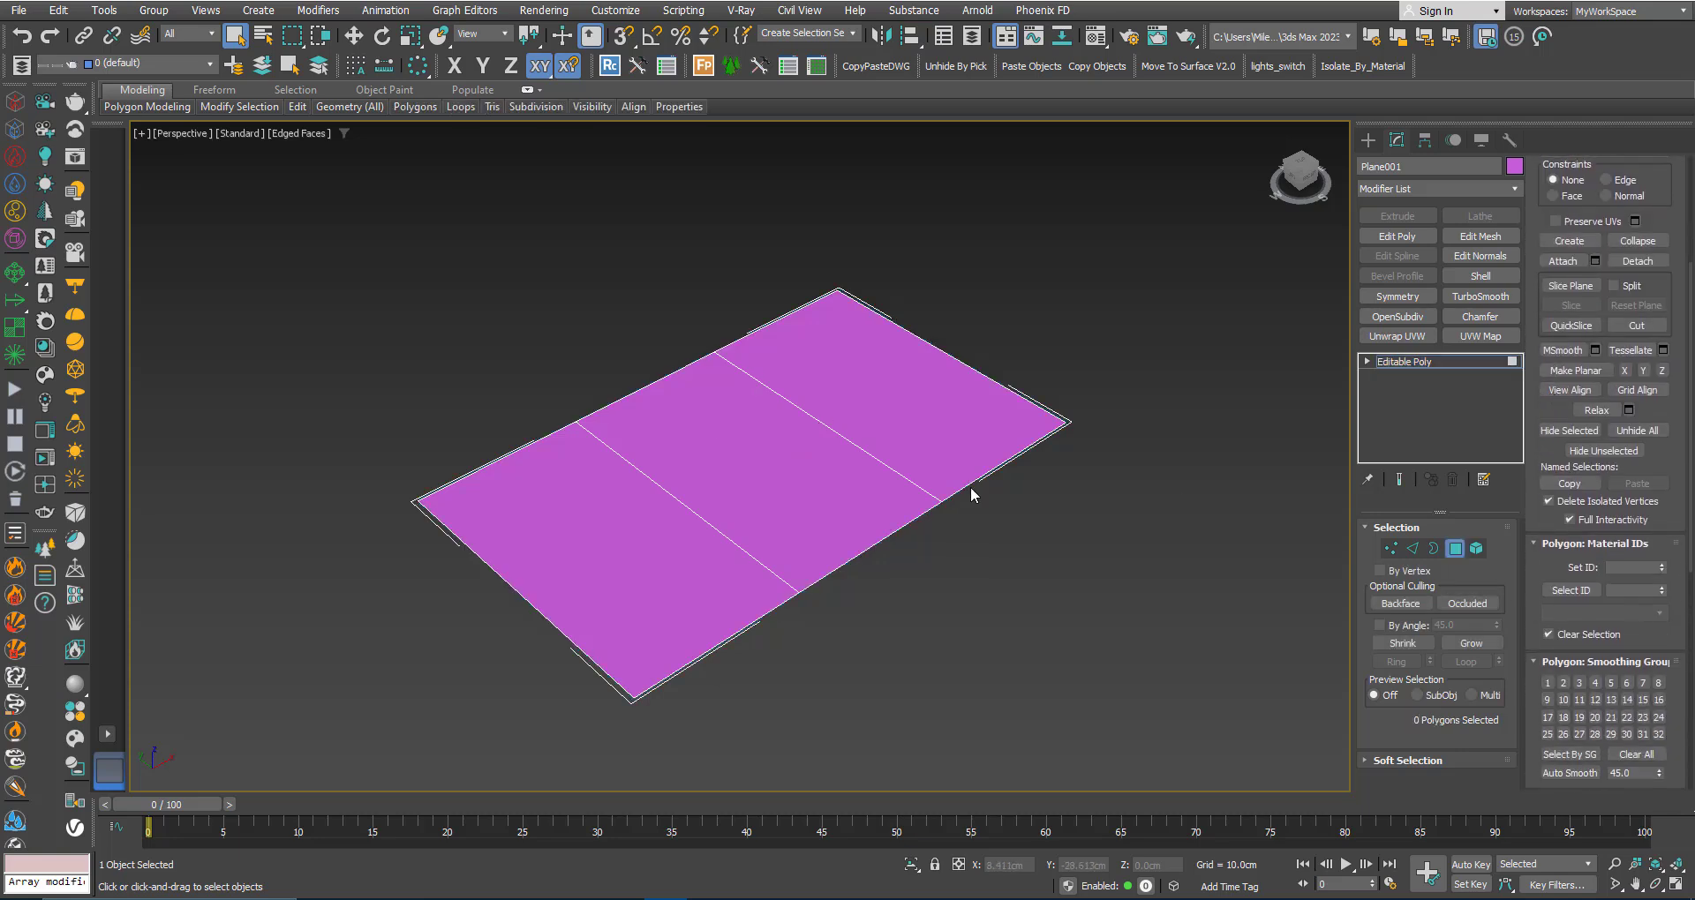
Set material ID 2 on the middle face and ID 3 on the bottom-left face
left_click(907, 411)
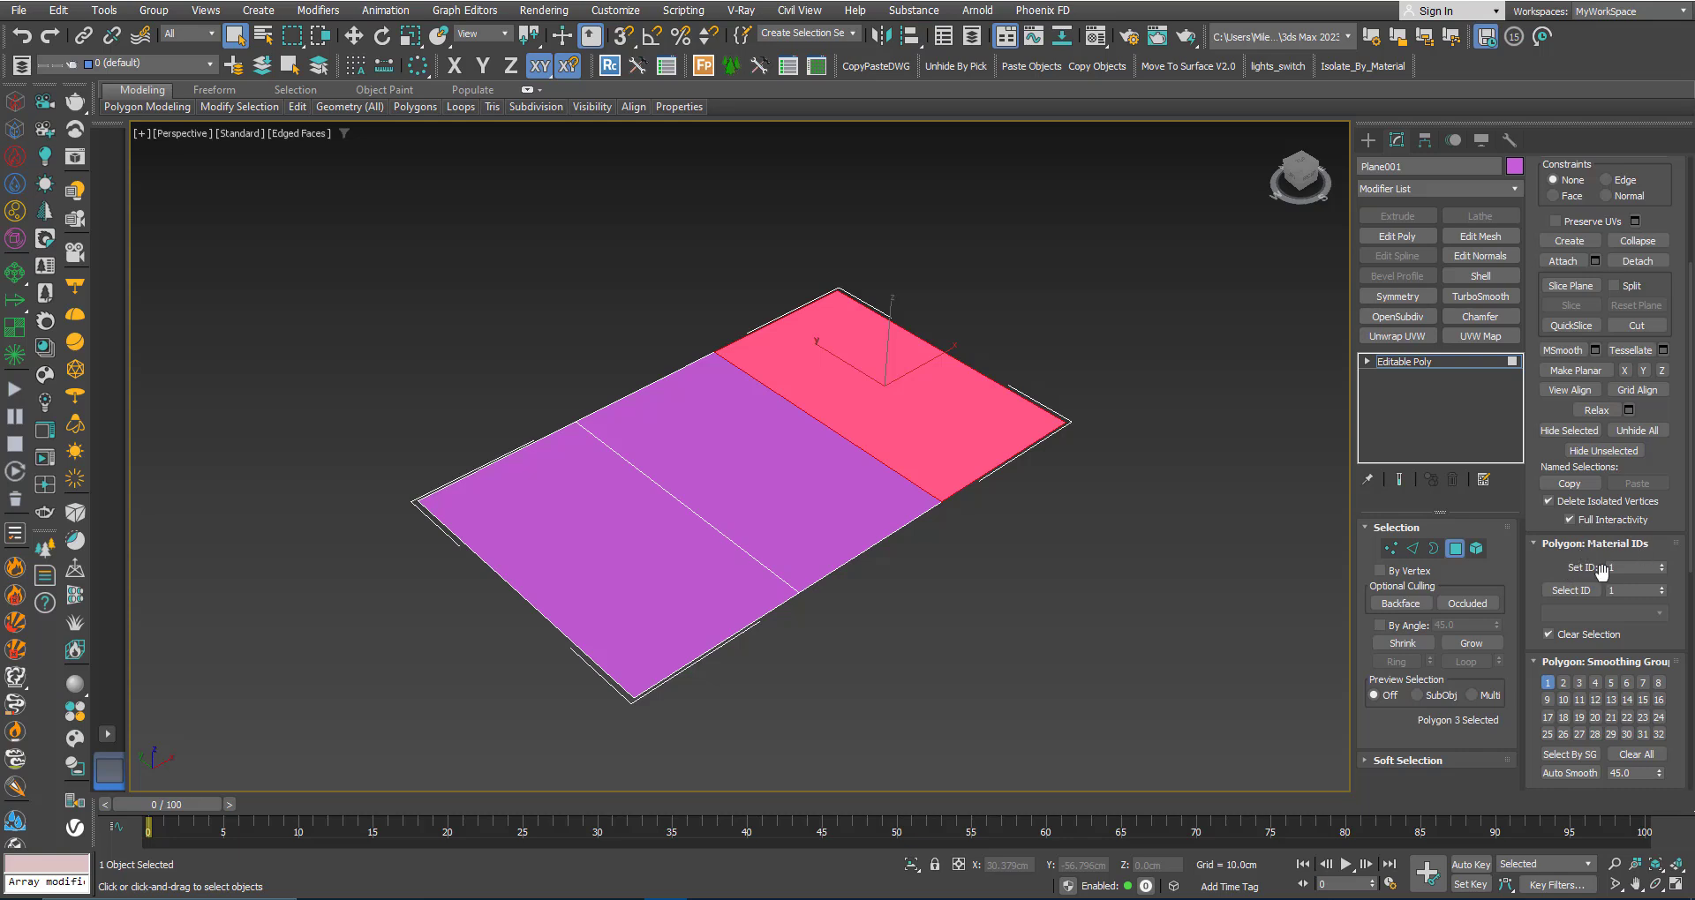
left_click(797, 499)
left_click(719, 579)
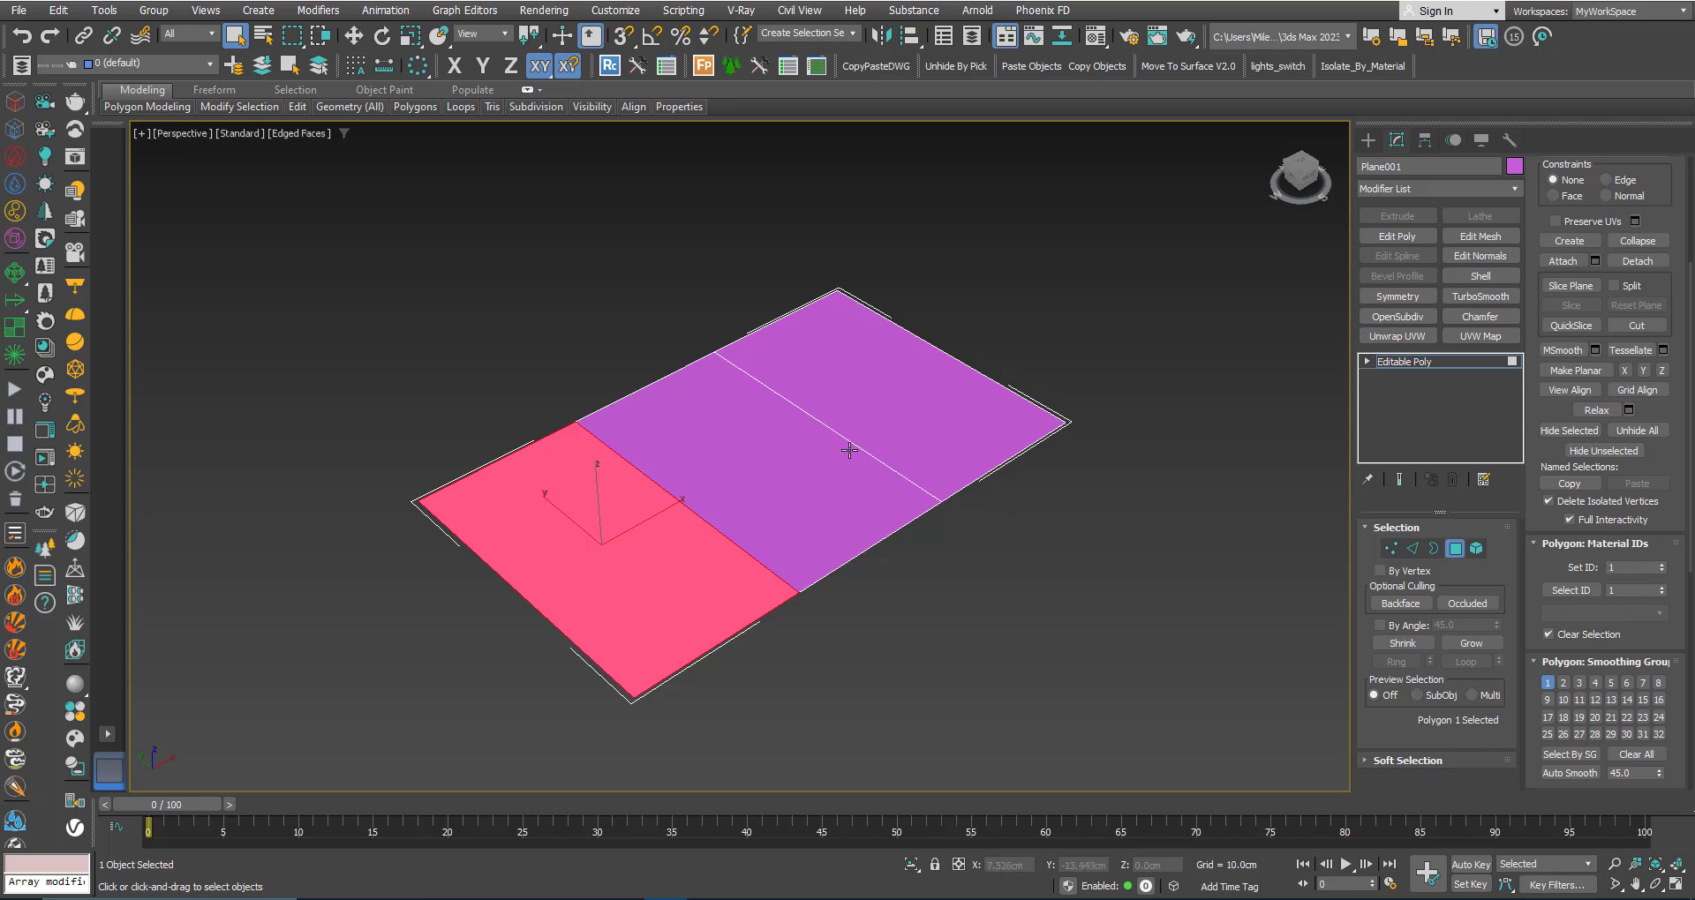
left_click(803, 452)
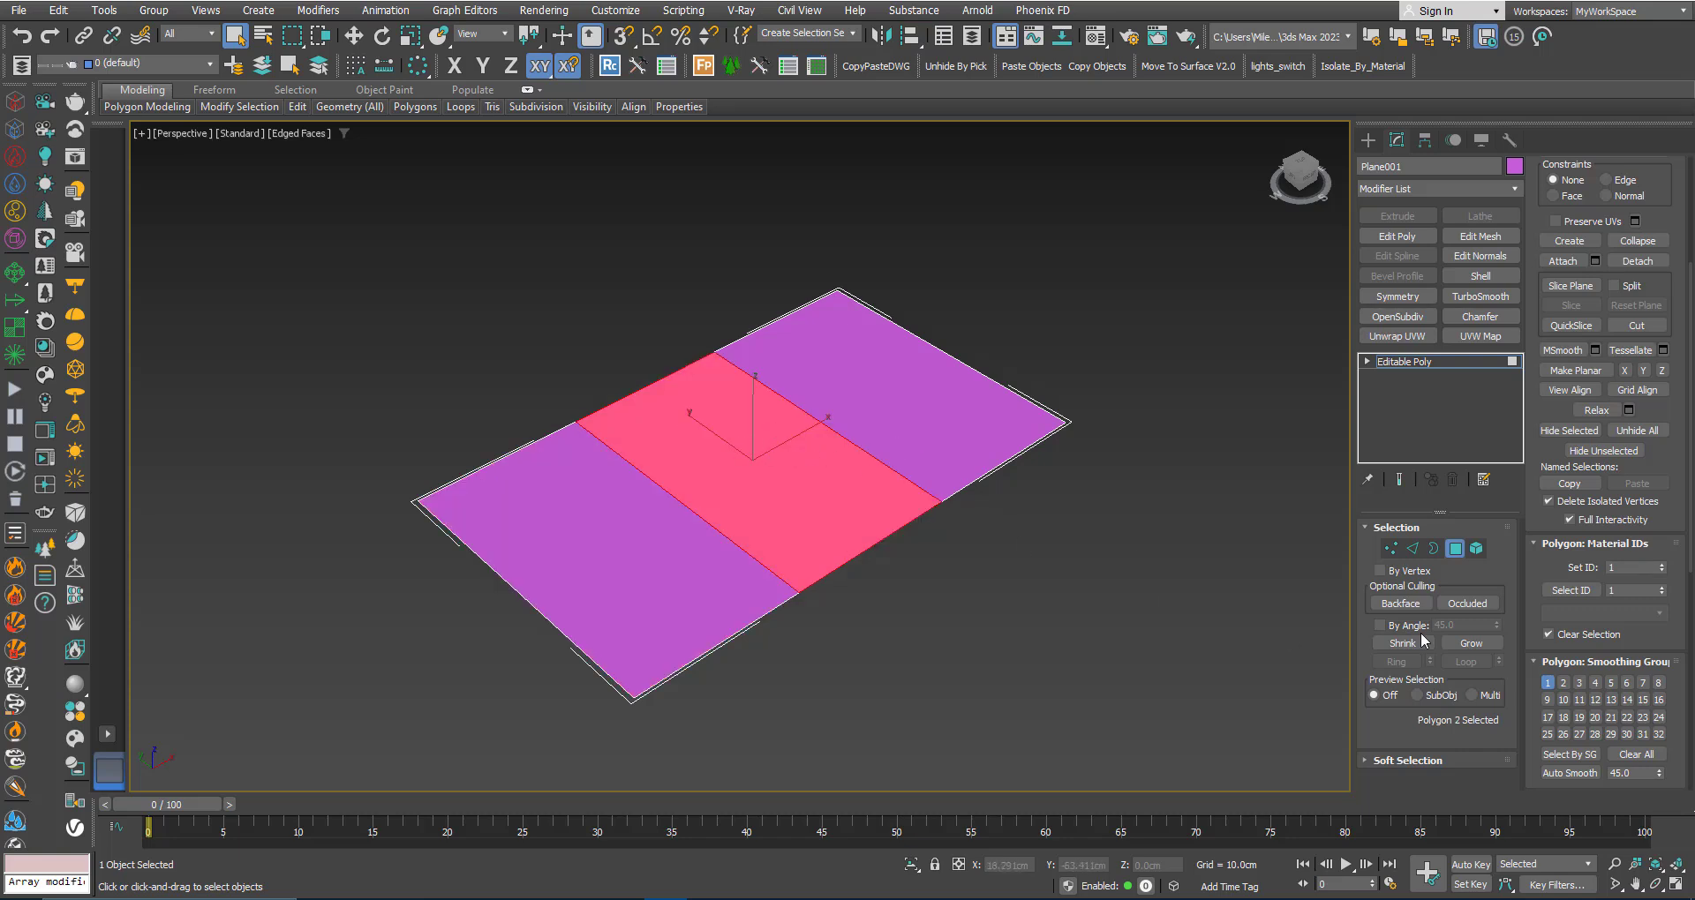
left_click_drag(1619, 569, 1605, 569)
left_click(679, 615)
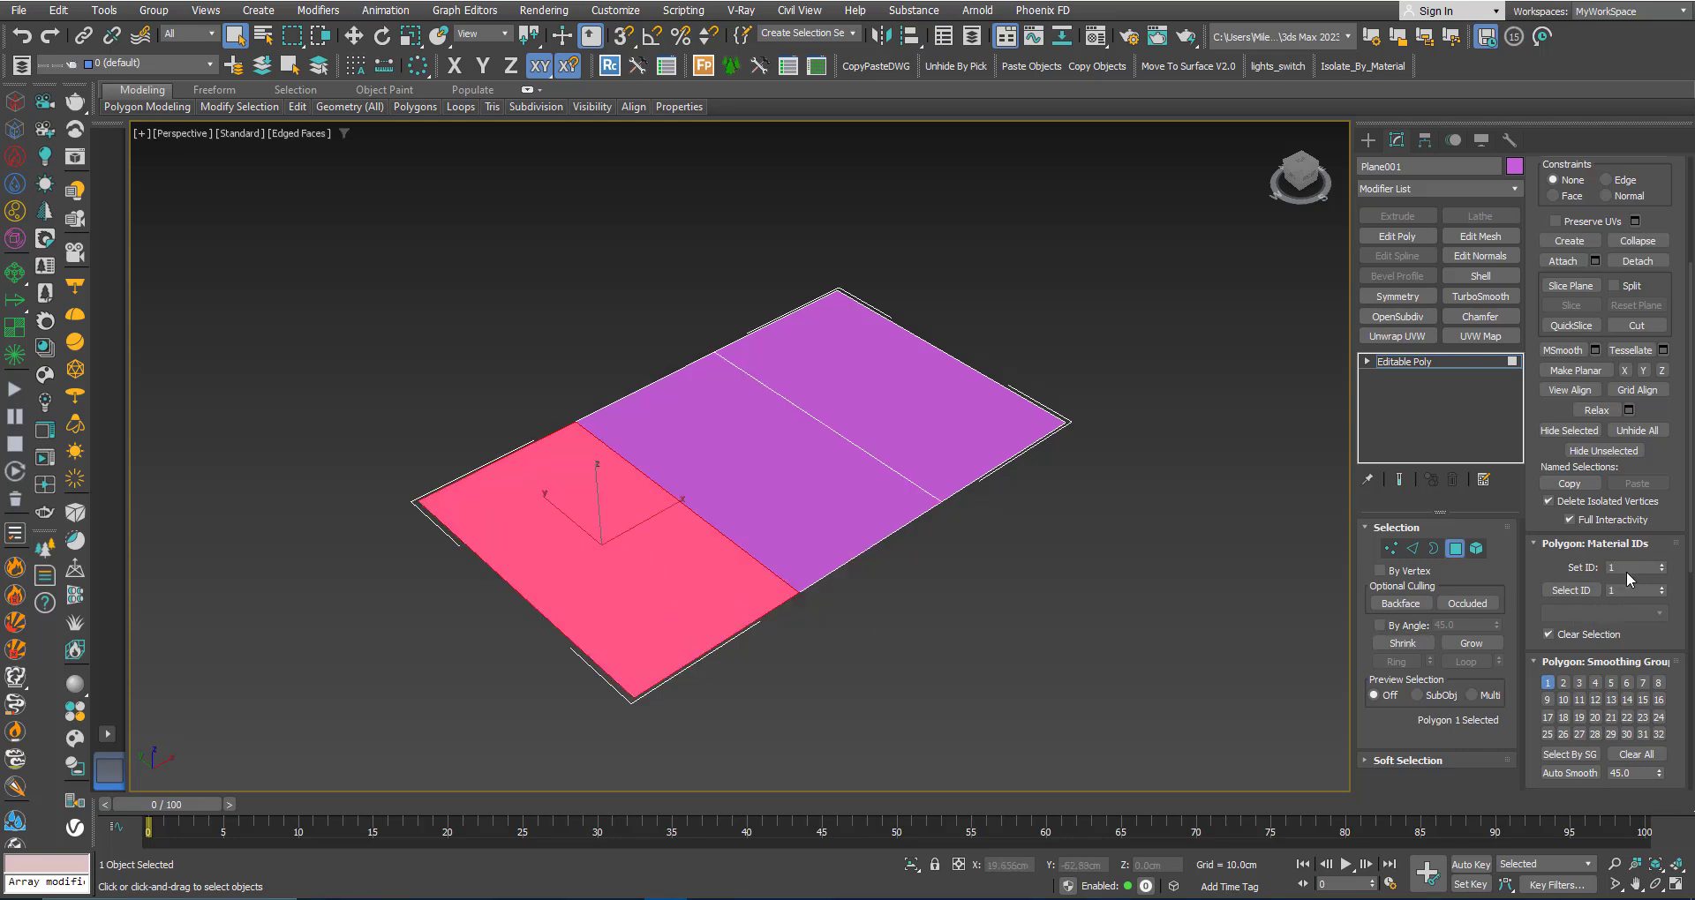
left_click_drag(1626, 570, 1599, 568)
middle_click_drag(757, 568, 878, 571)
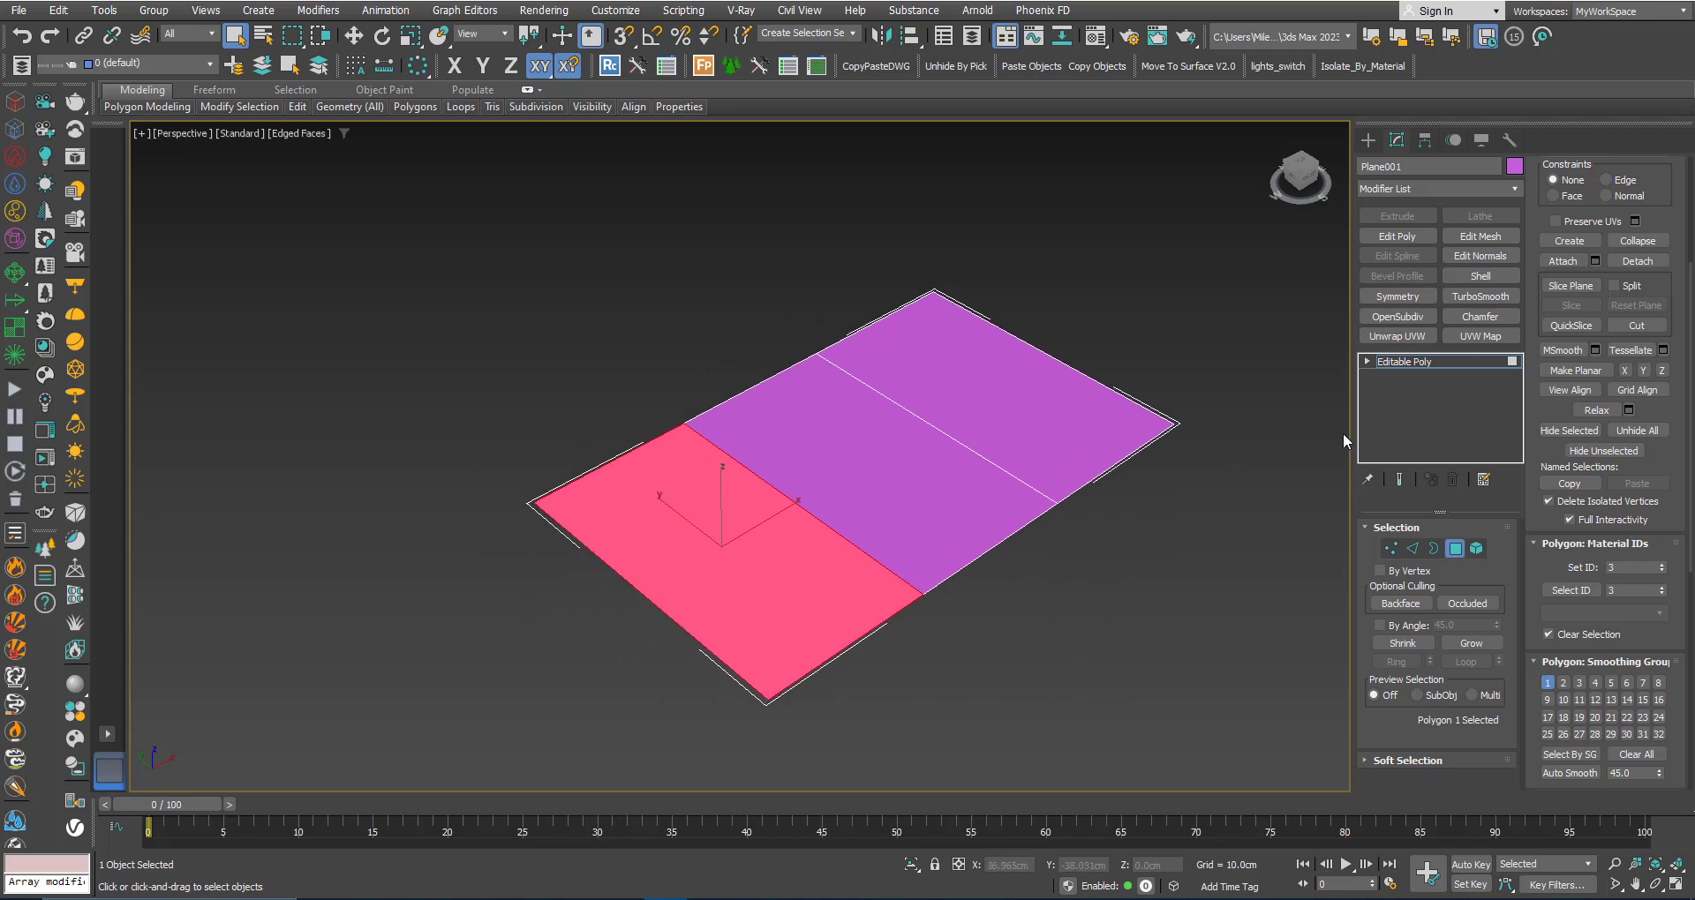
Leave Polygon level, zoom out, and press M to show Material #1 in the Compact Material Editor
left_click(1430, 360)
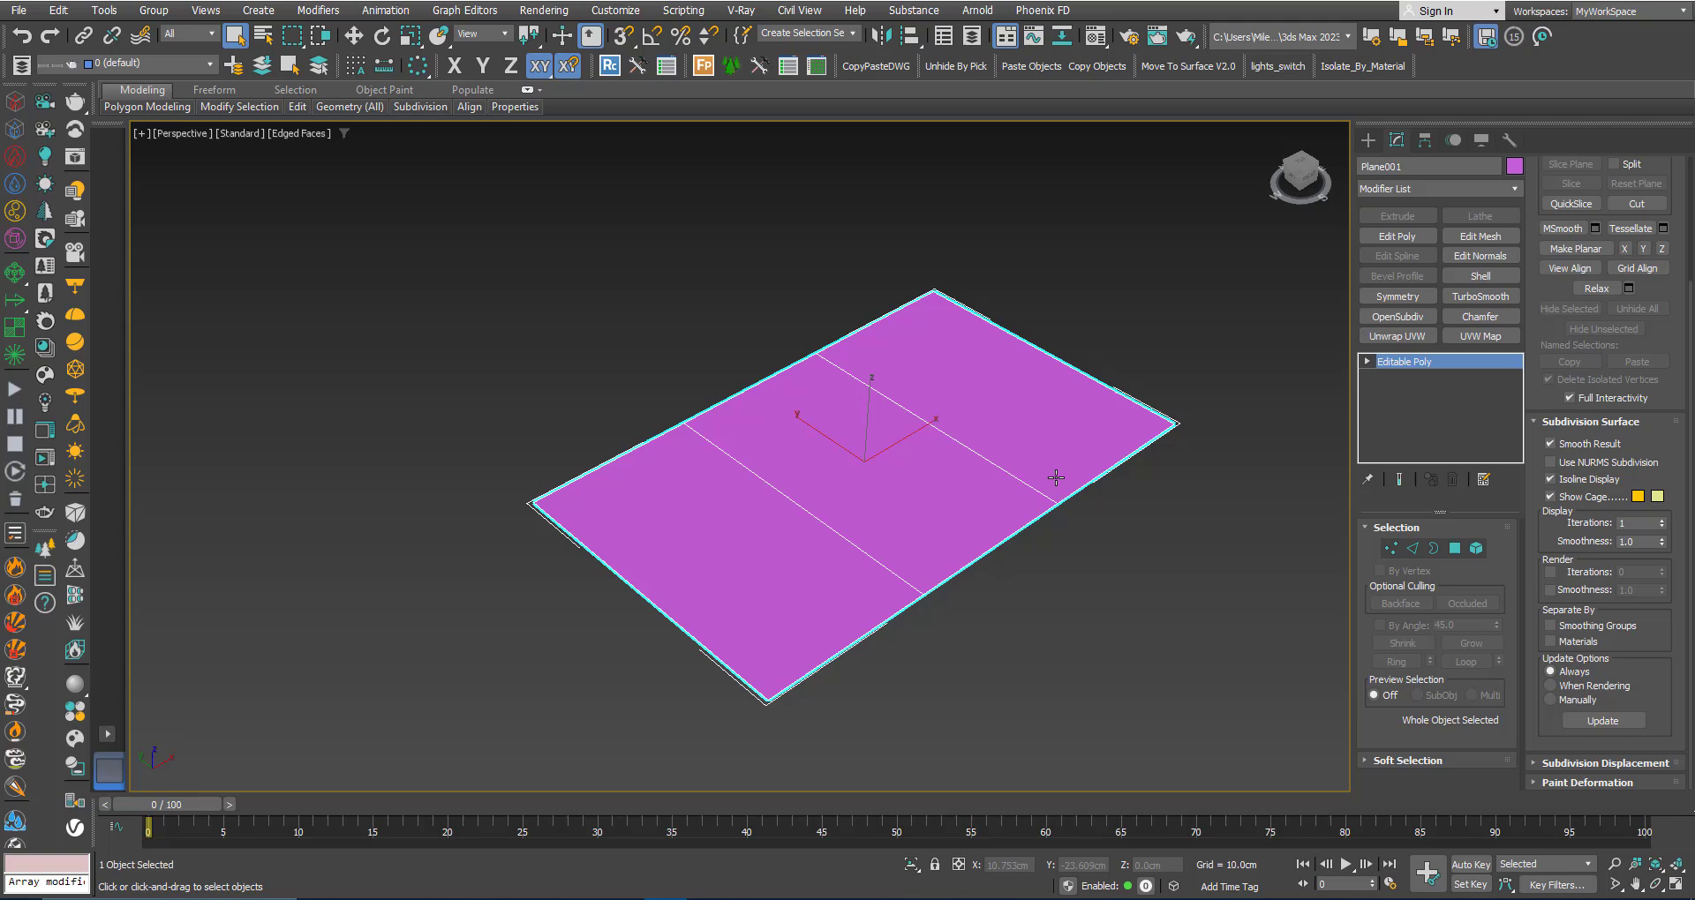
scroll(883, 504, "down", 2)
middle_click_drag(884, 503, 949, 511)
key("m")
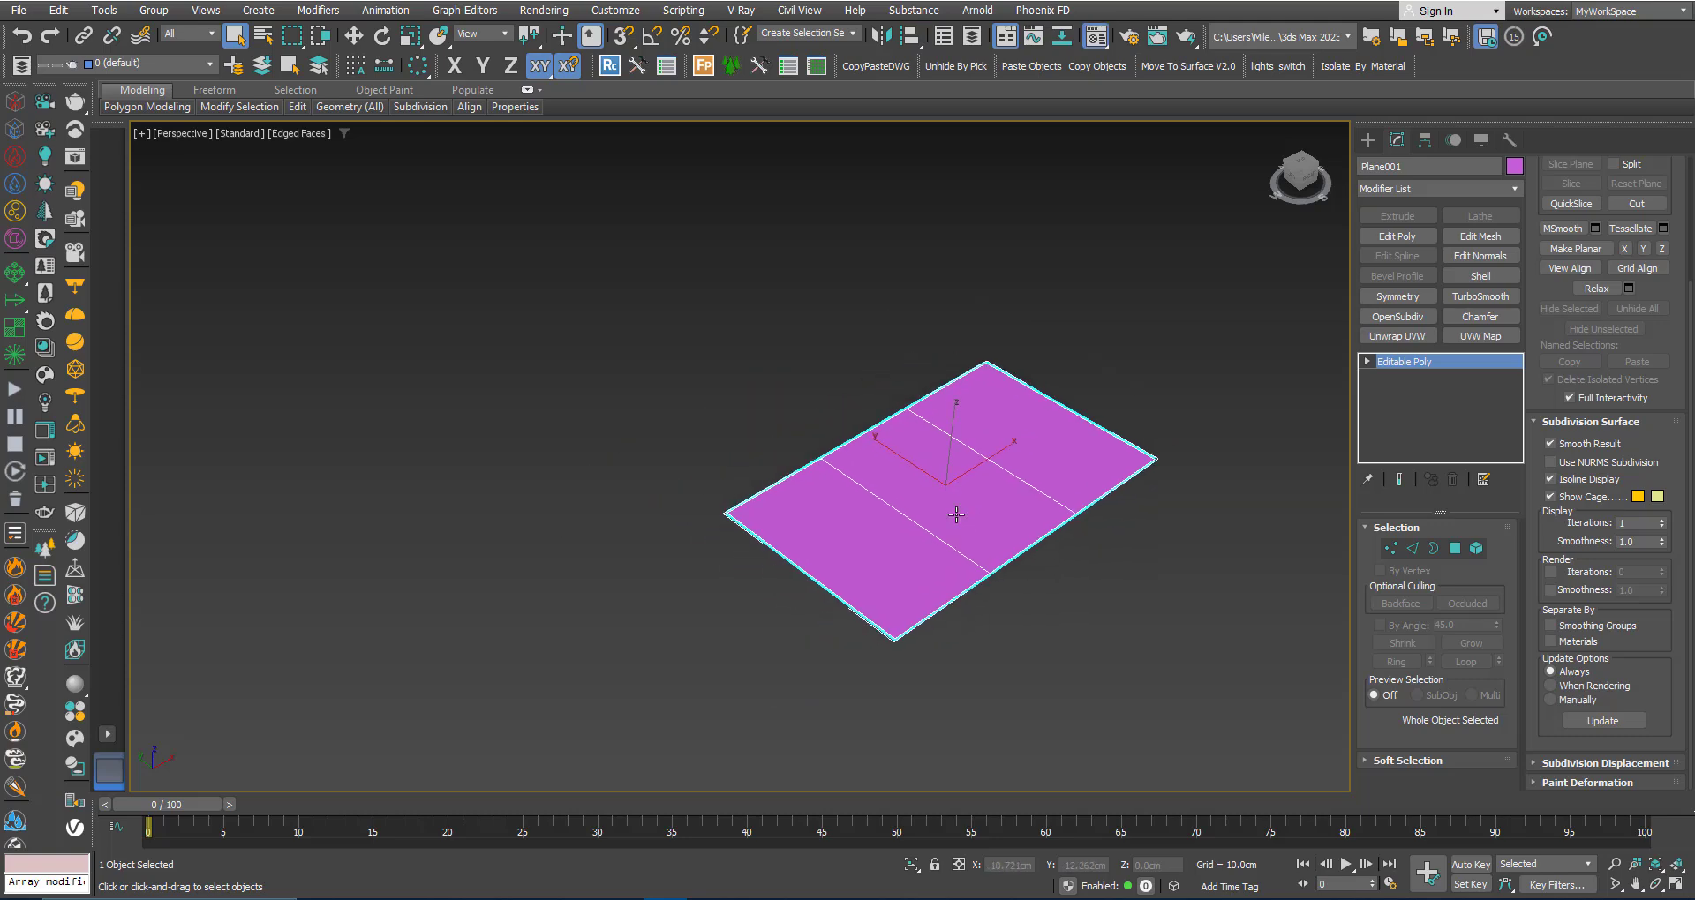
left_click_drag(236, 110, 274, 99)
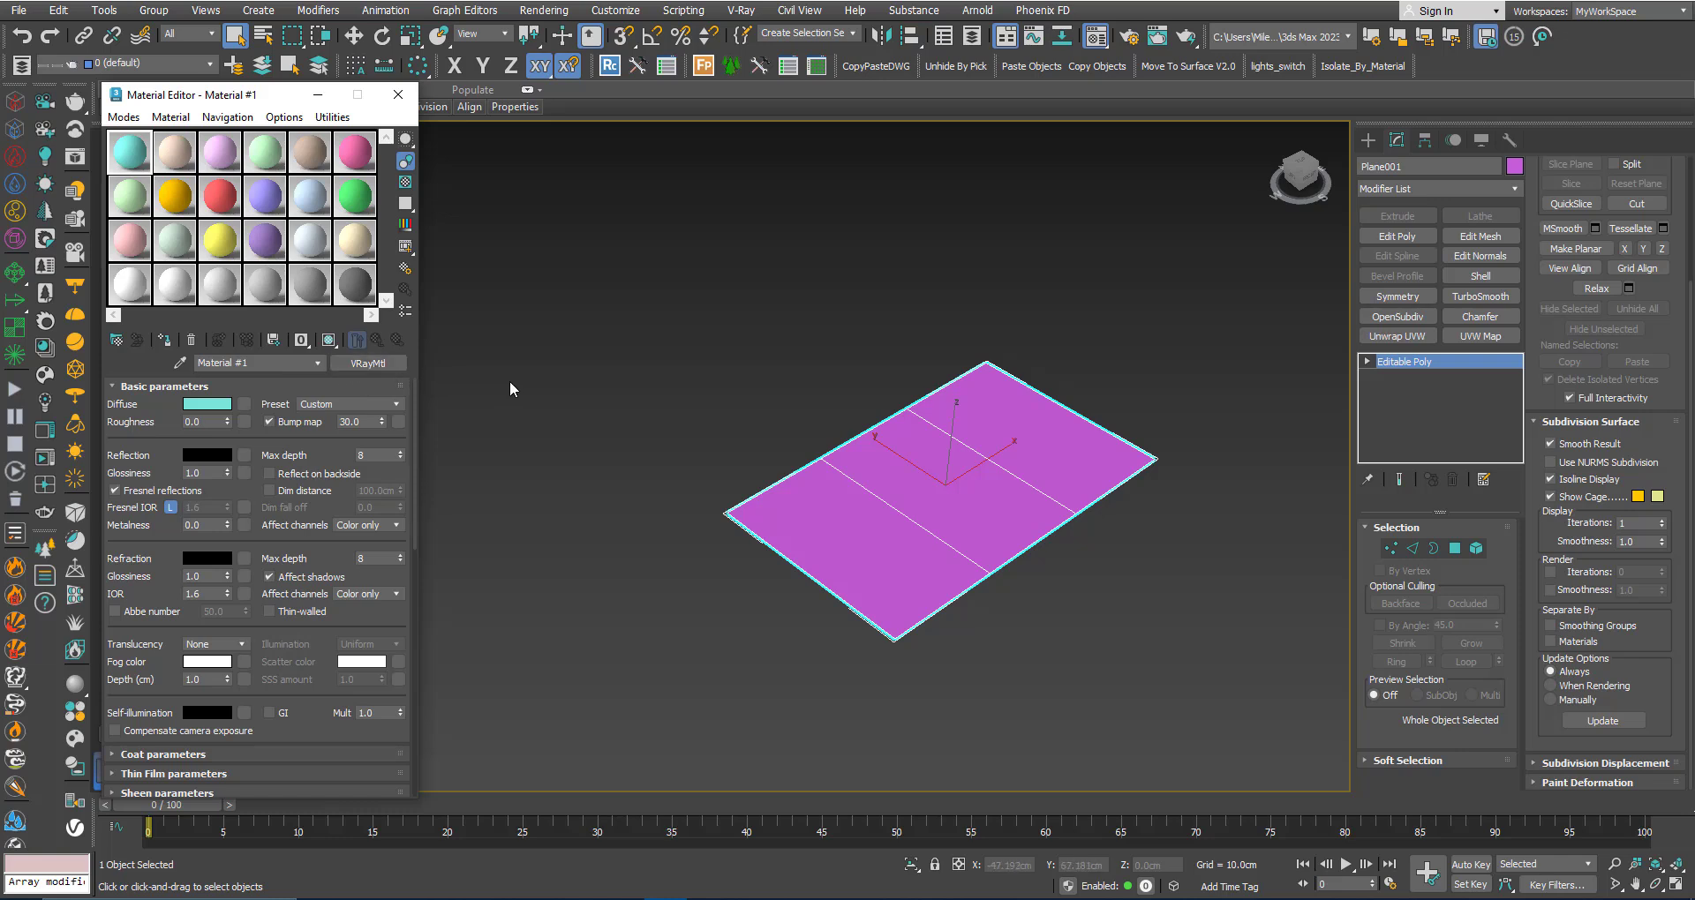
Change Material #1 from VRayMtl to Multi/Sub-Object, keeping the cyan VRayMtl as sub-material 1
left_click(359, 364)
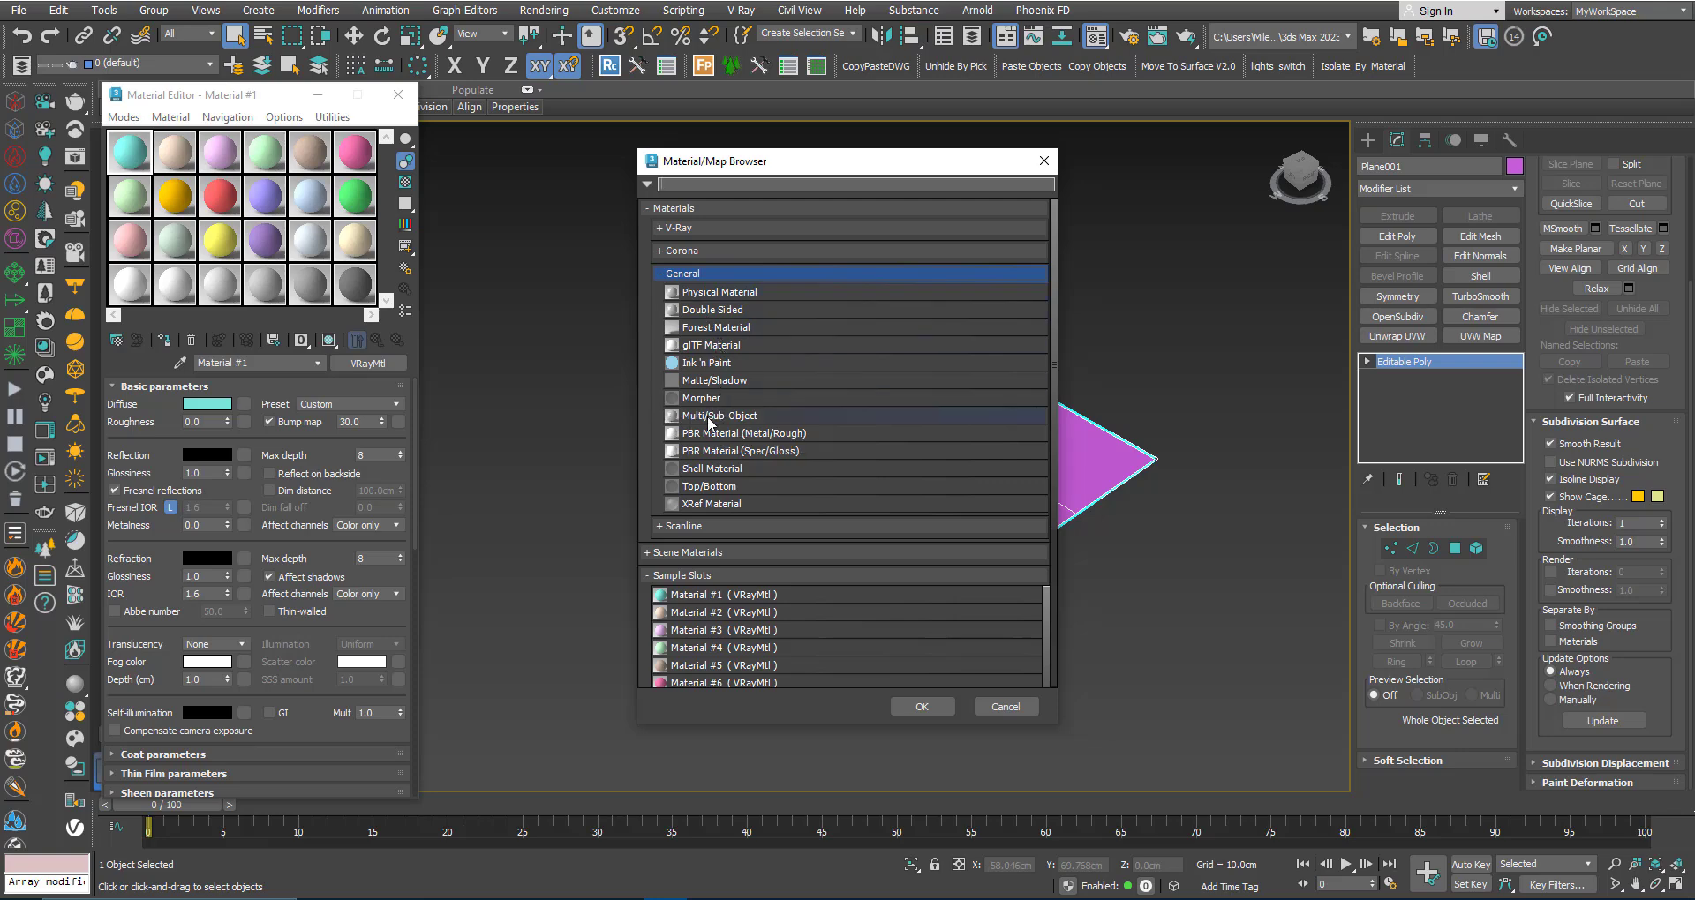
double_click(704, 416)
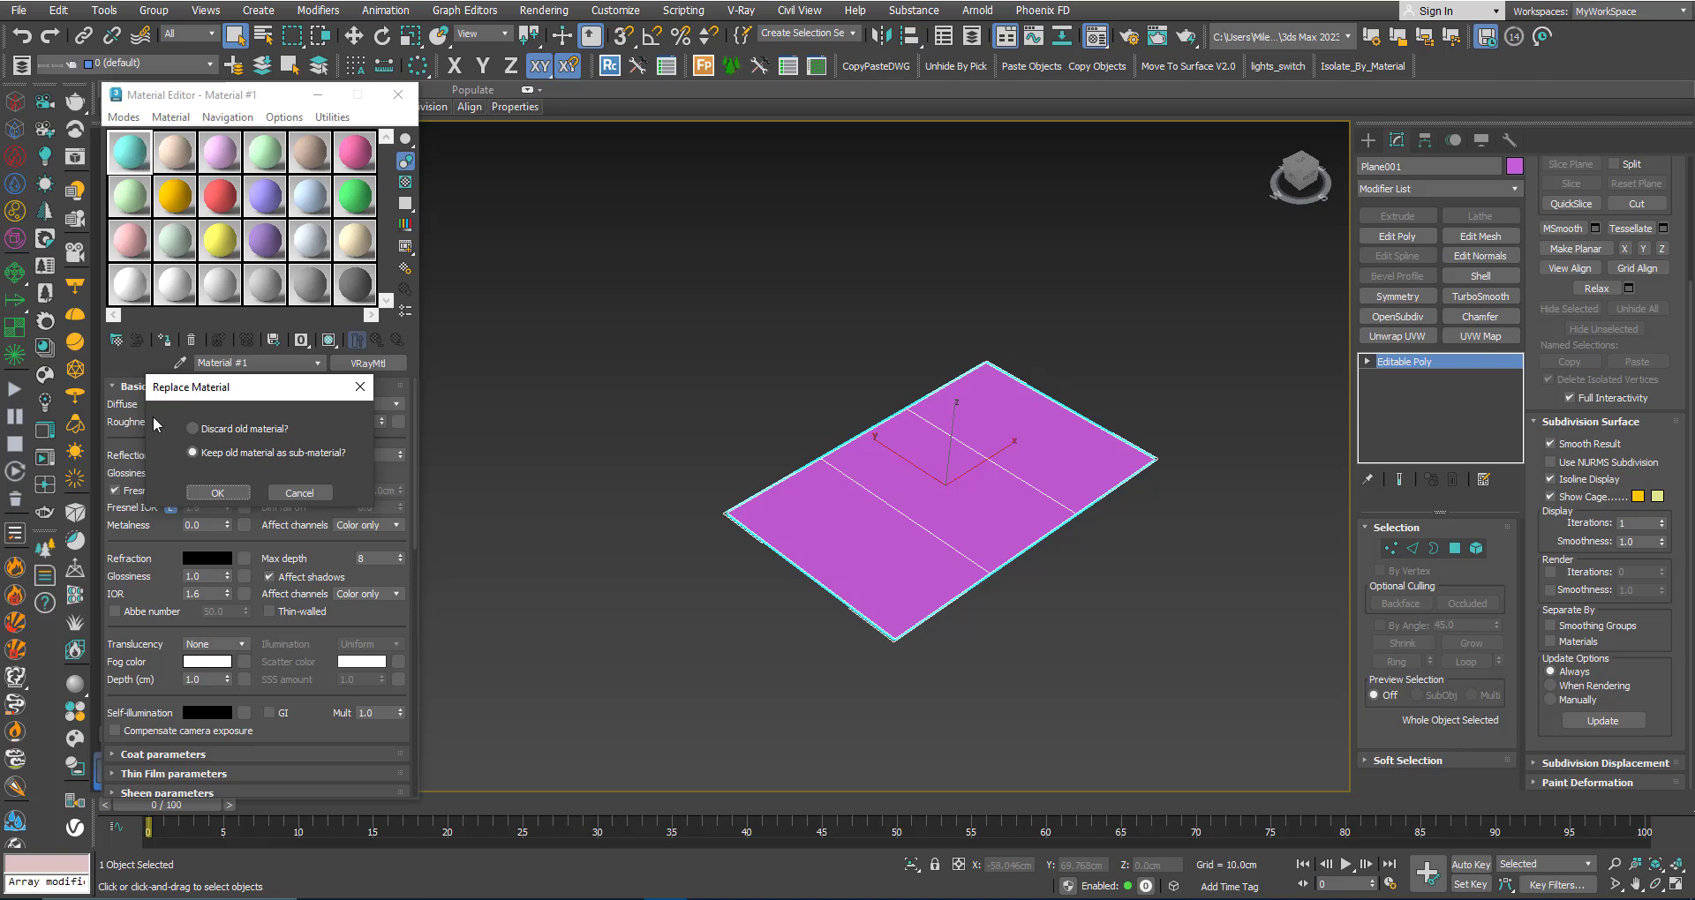
left_click(220, 490)
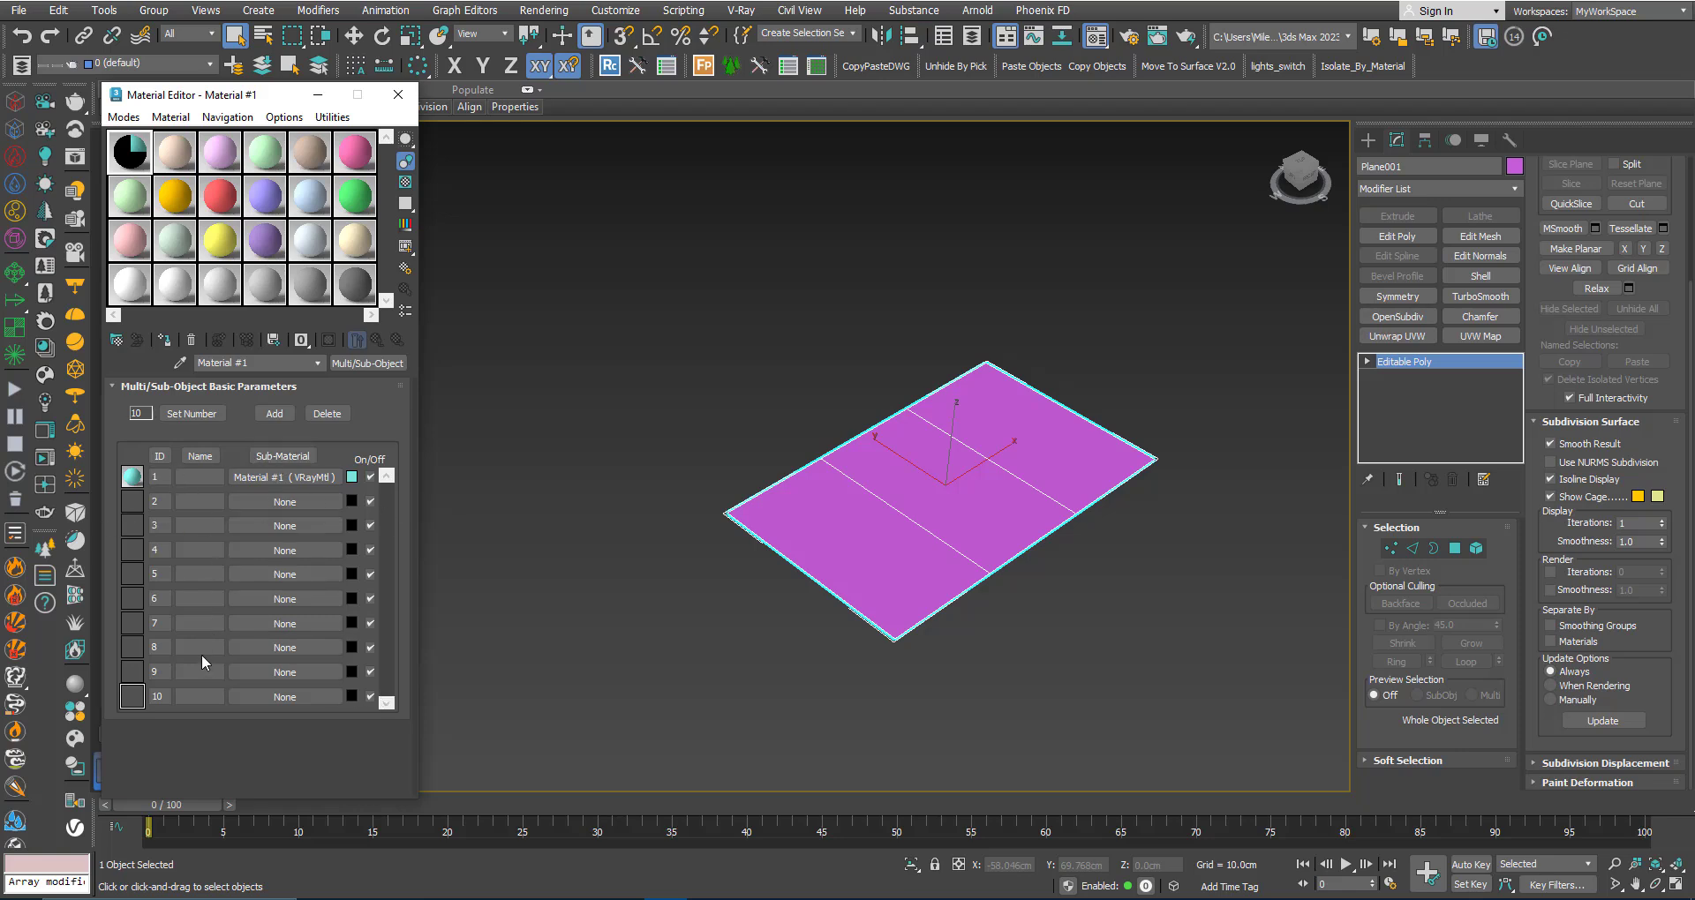
Set the number of sub-materials to 3 and assign the material to the plane
left_click(194, 414)
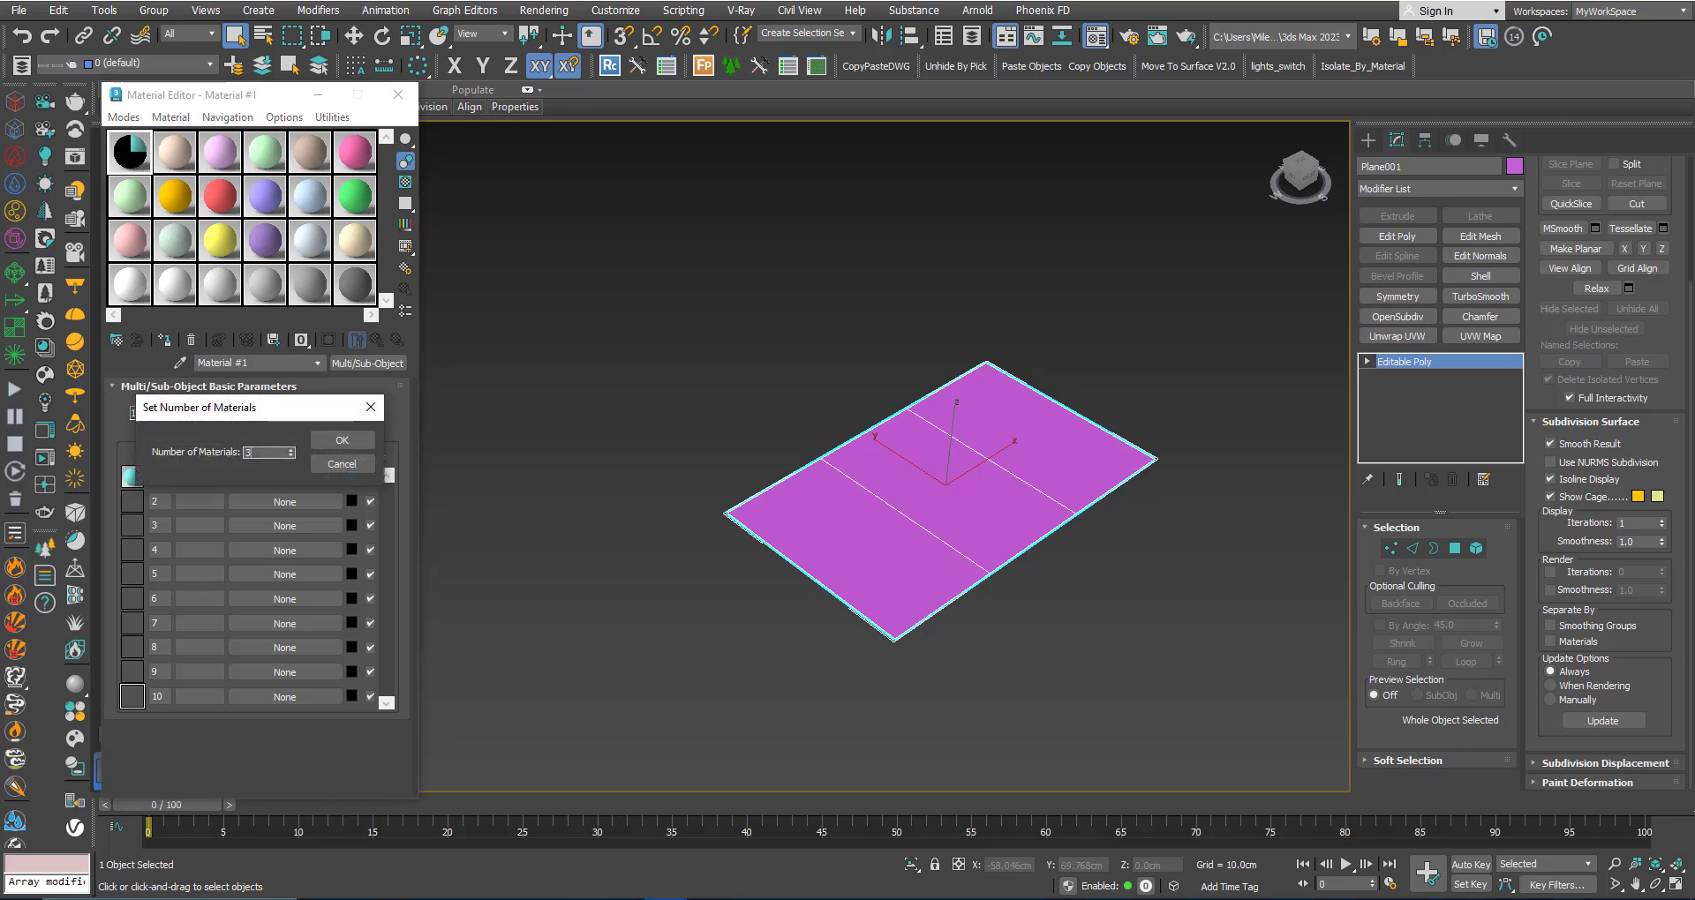
type("3")
left_click(342, 439)
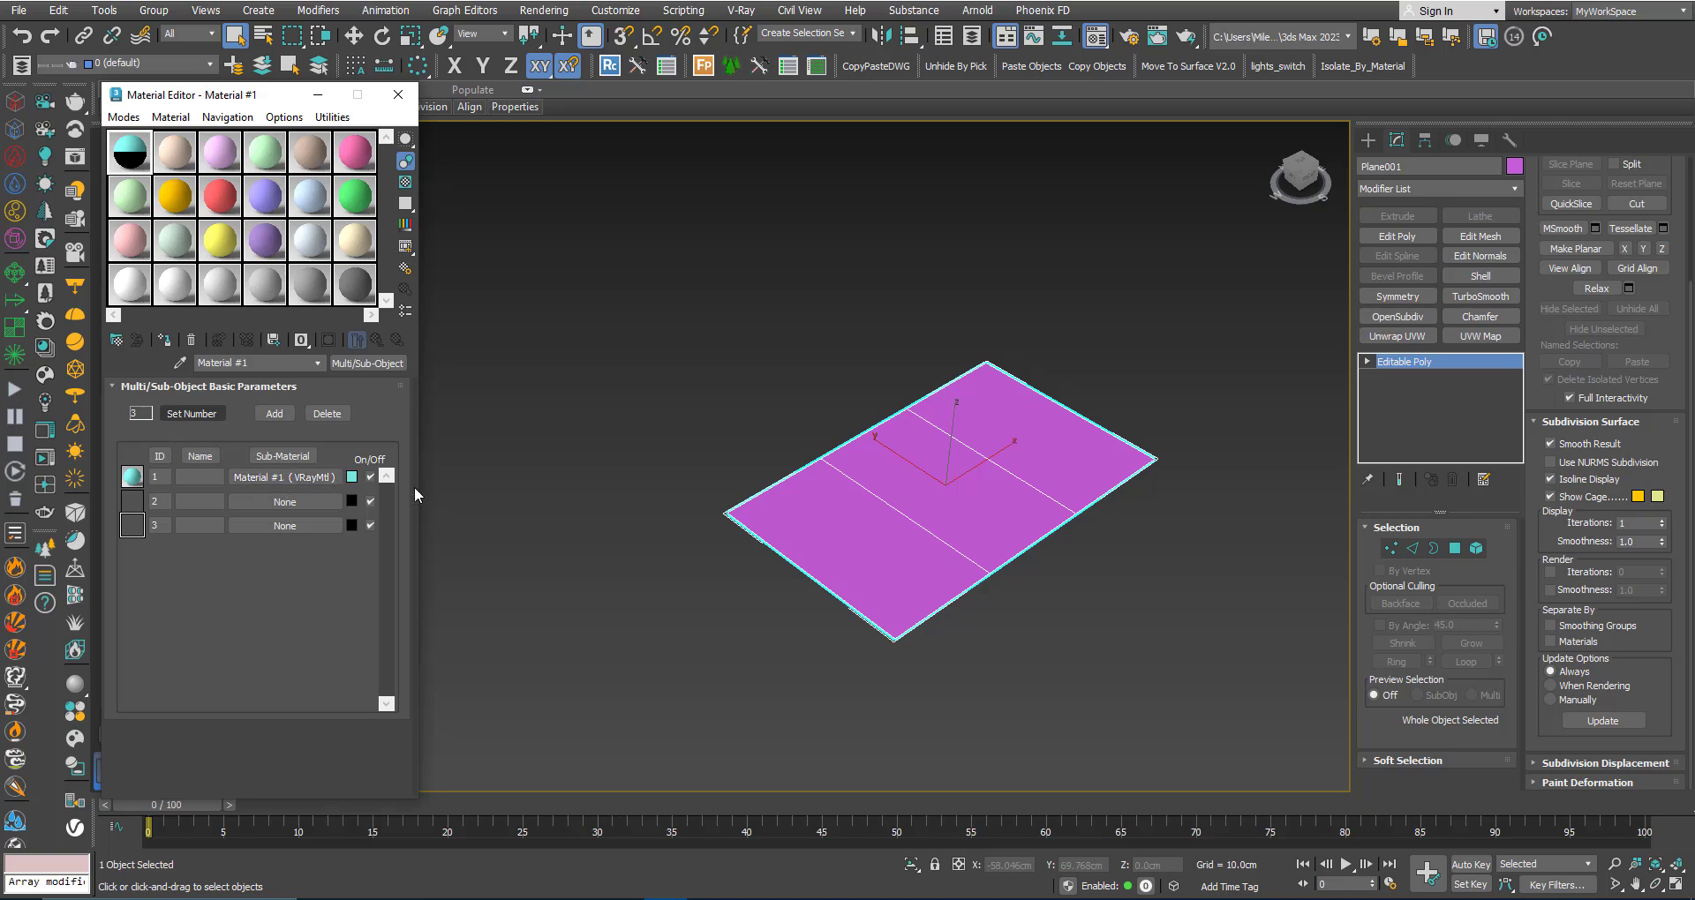
left_click(665, 489)
left_click(992, 492)
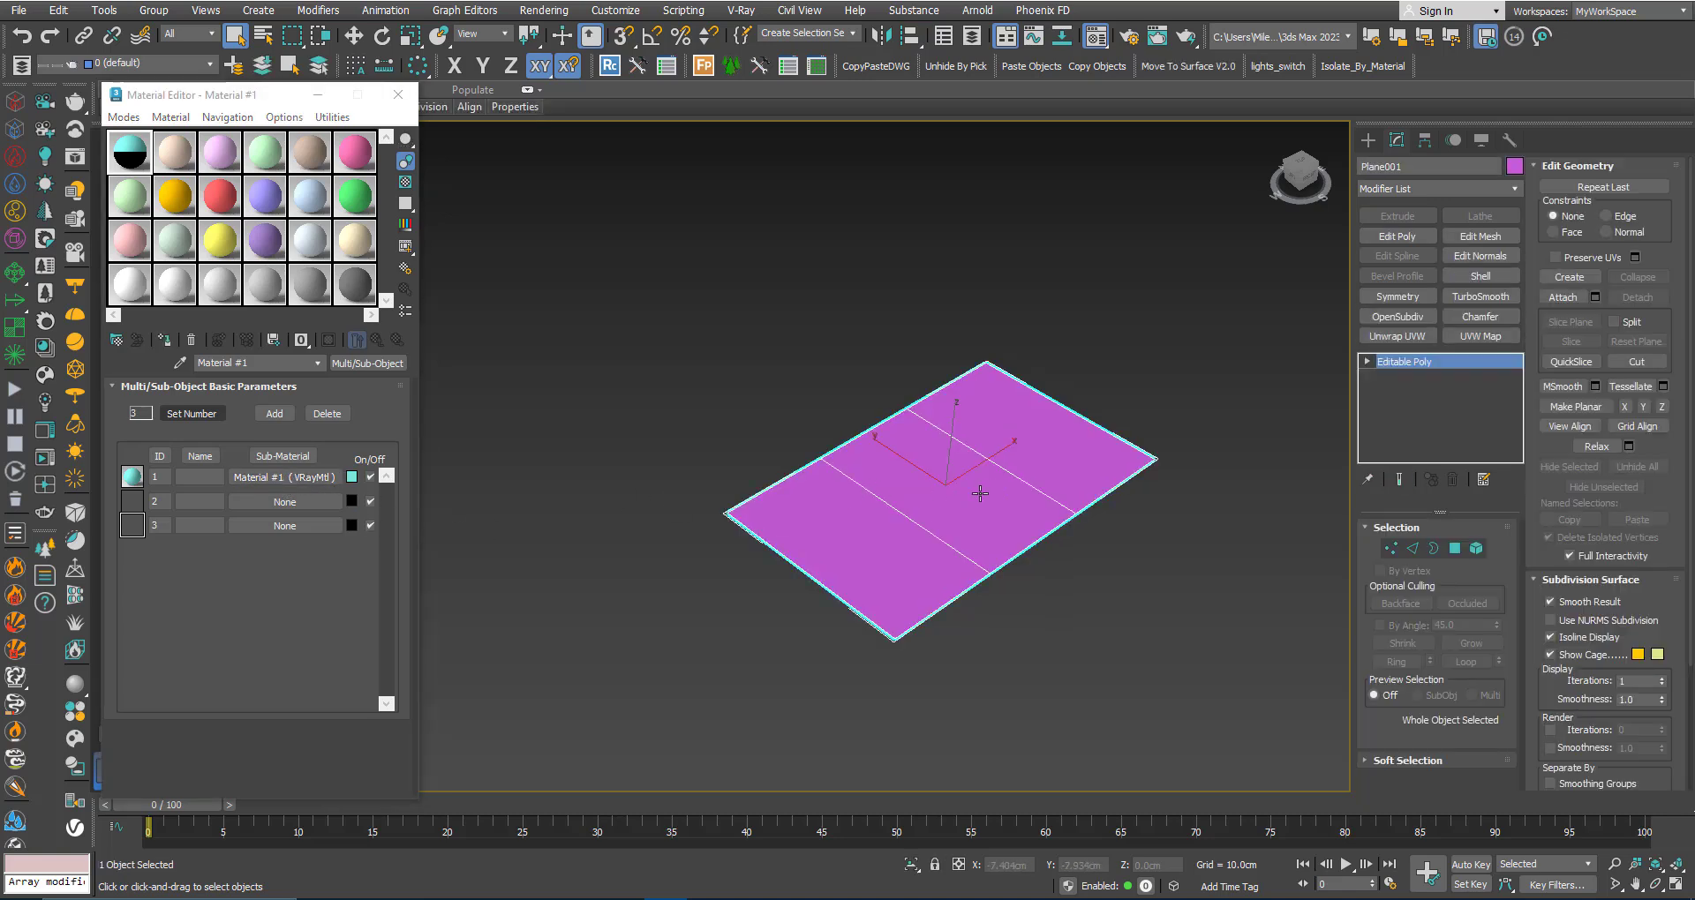
left_click(164, 341)
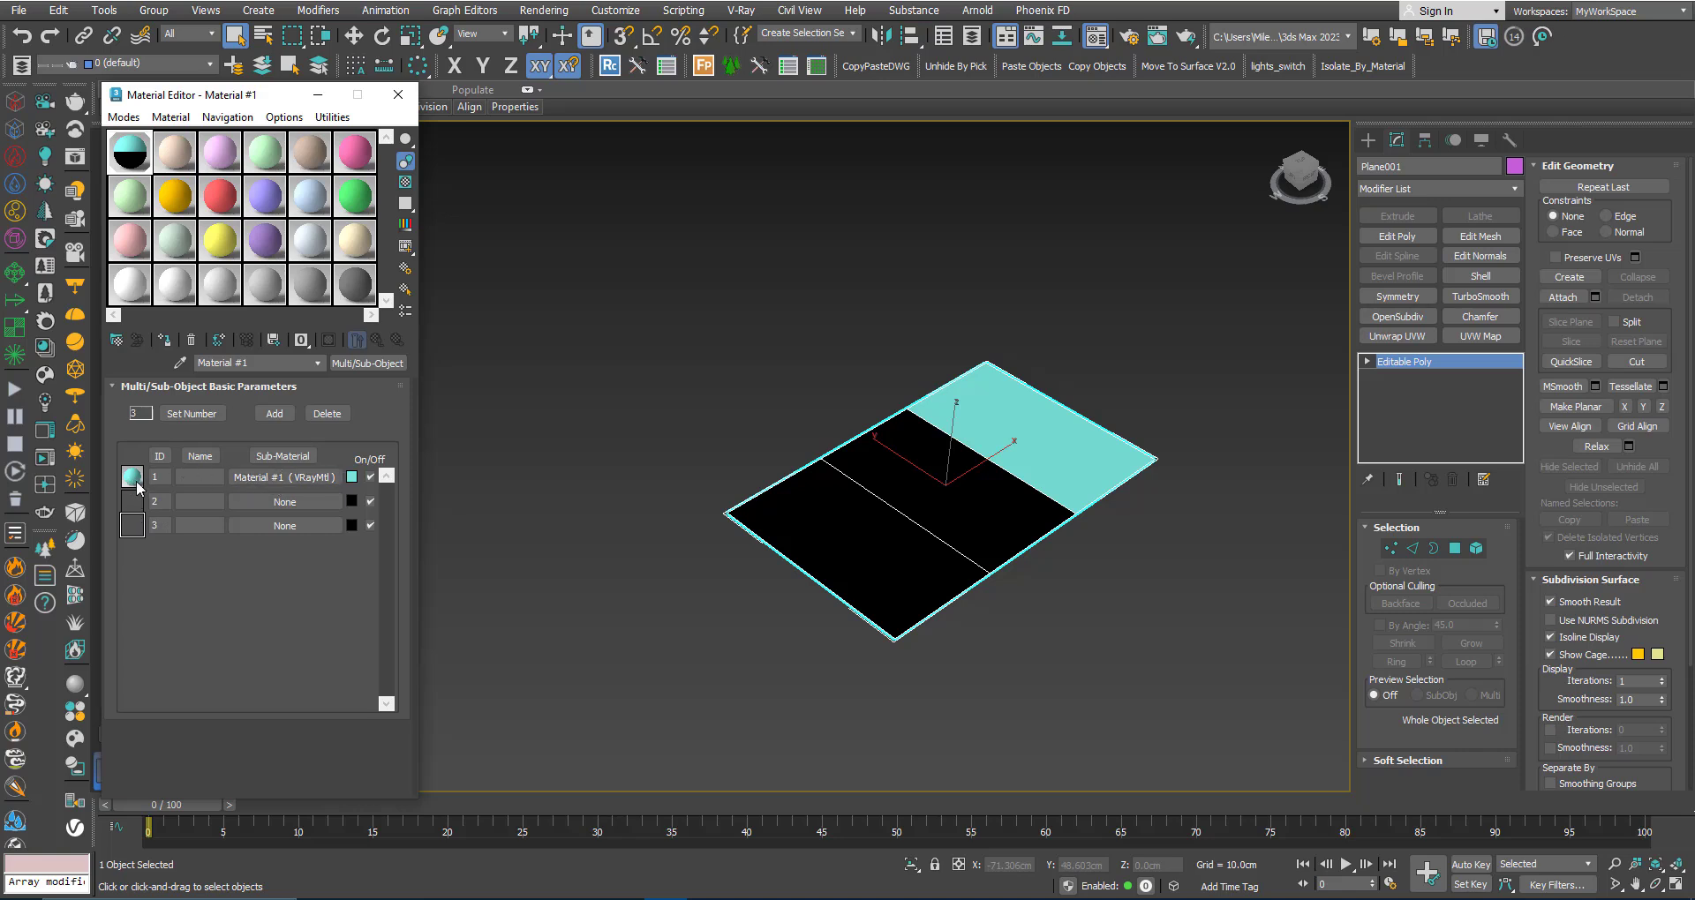
Inspect sub-material 1, then confirm the top-right face's material ID in Polygon mode
left_click(247, 479)
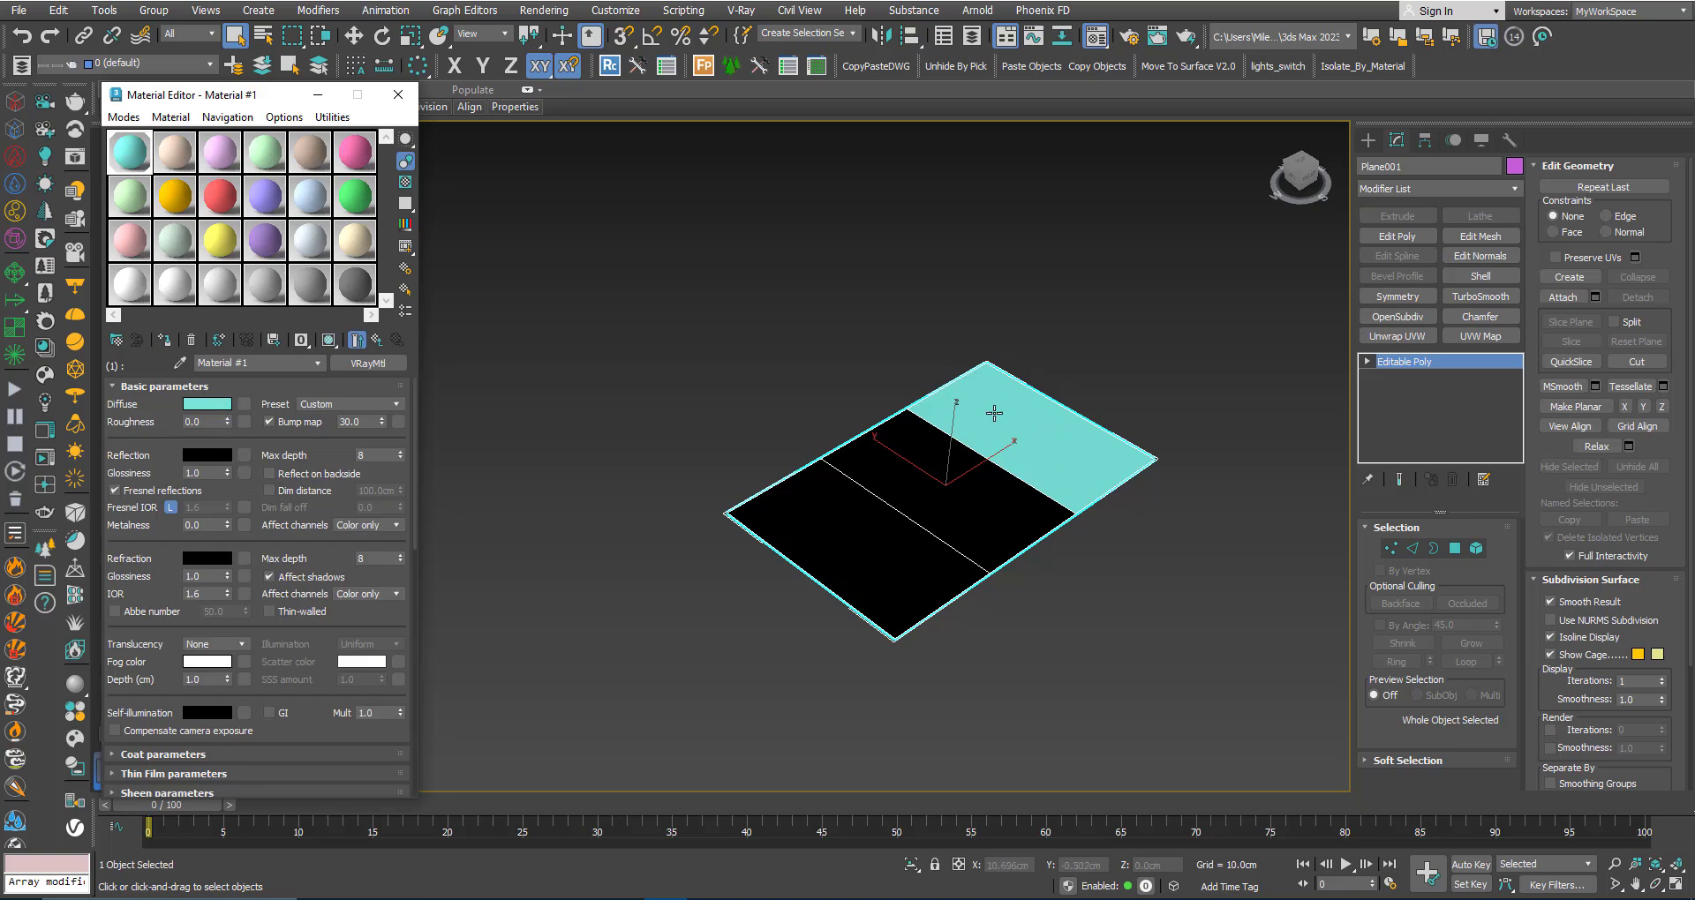
left_click(377, 341)
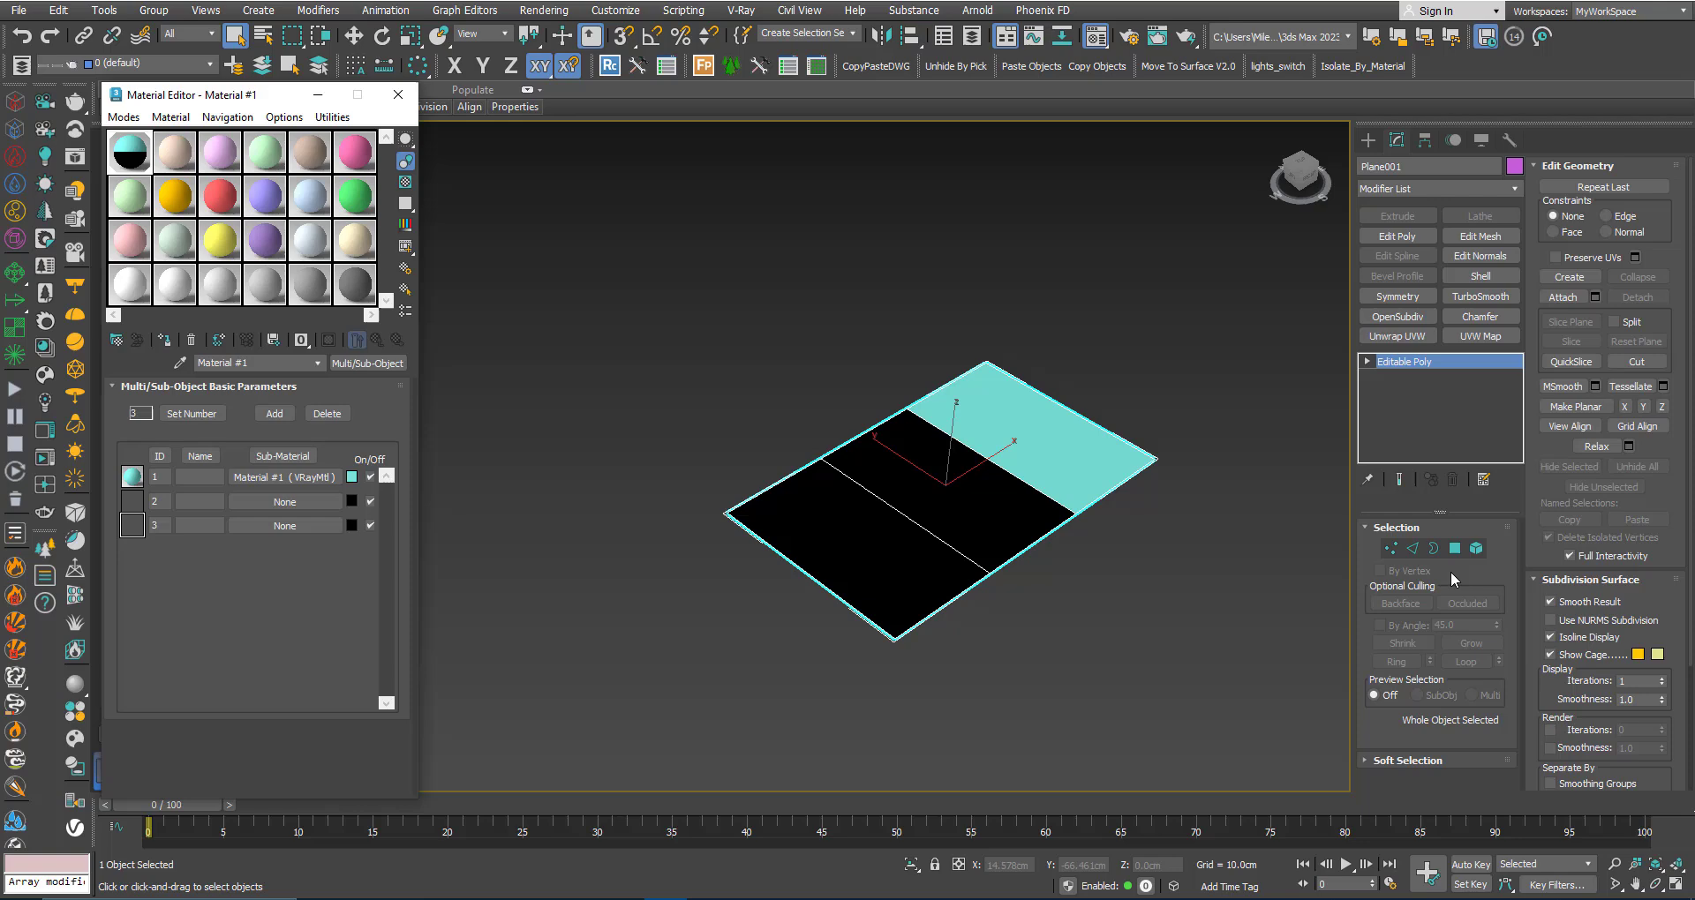
left_click(1455, 548)
left_click(1060, 436)
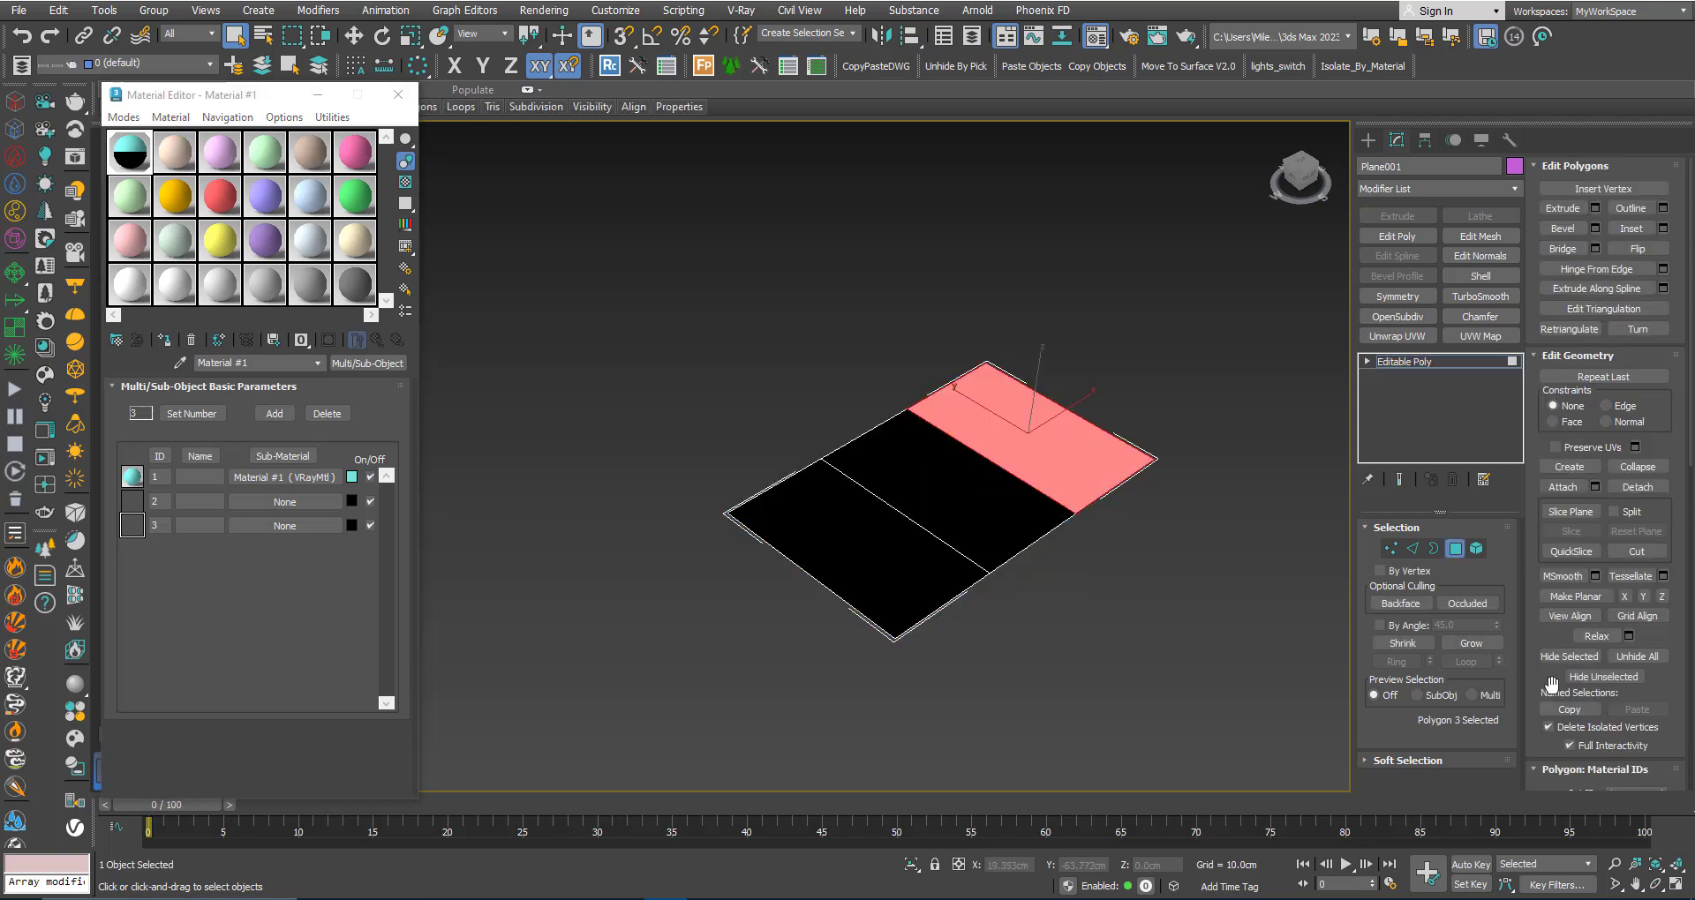
left_click_drag(1551, 684, 1547, 470)
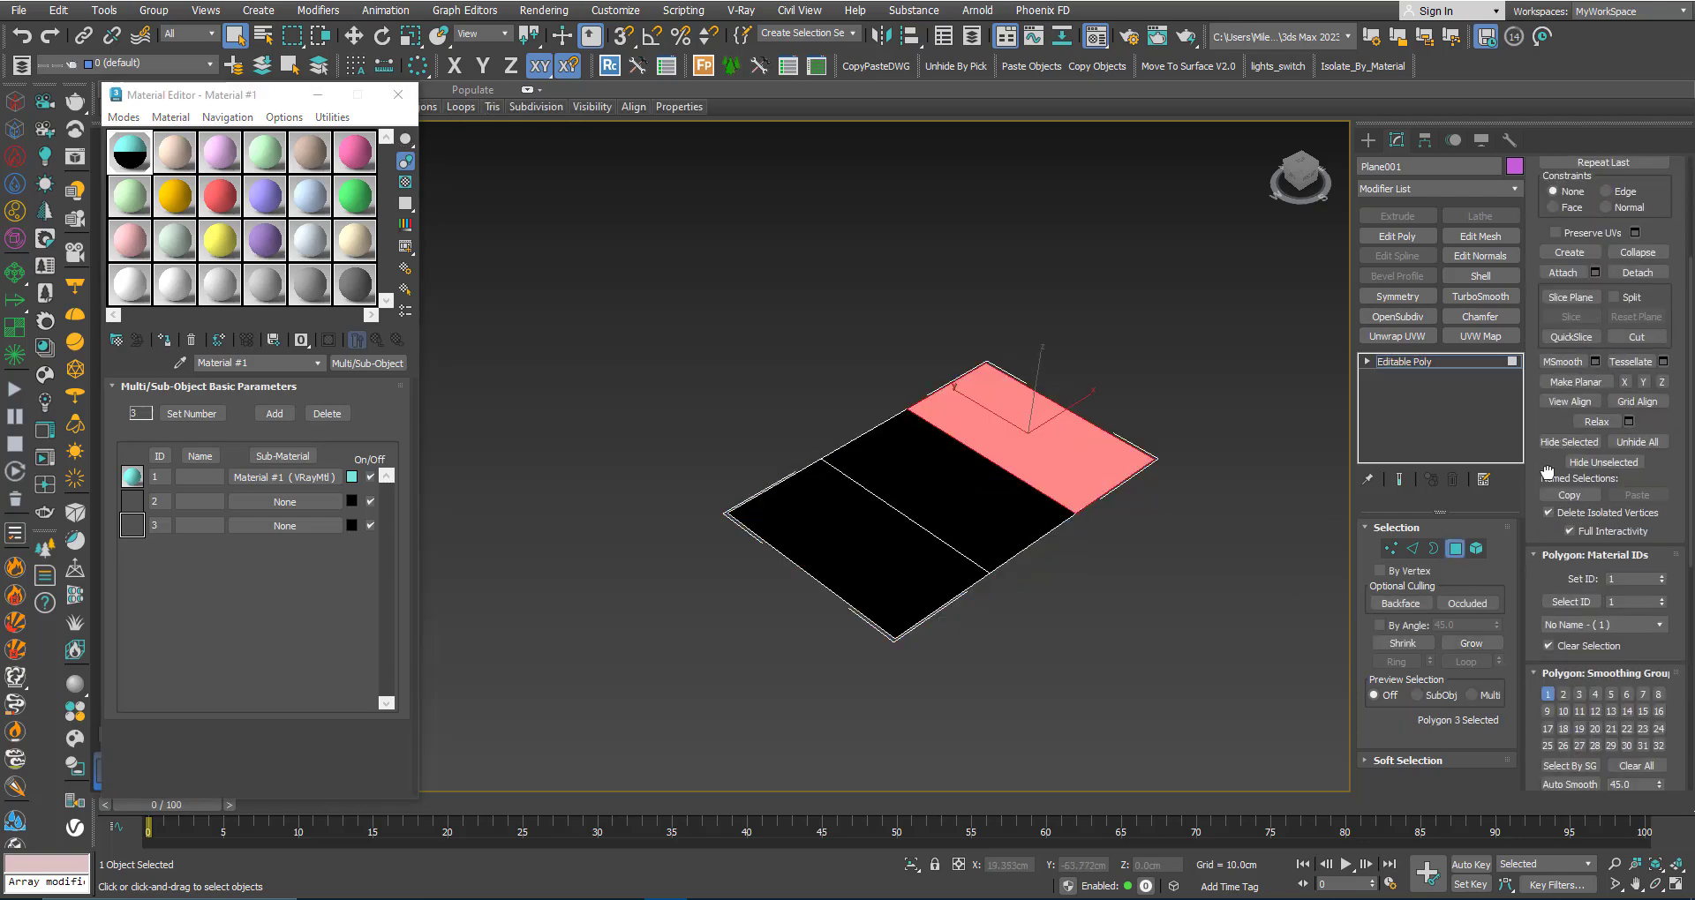
Return to object level and make sub-material 2 a VRayMtl from the V-Ray group
left_click(1437, 358)
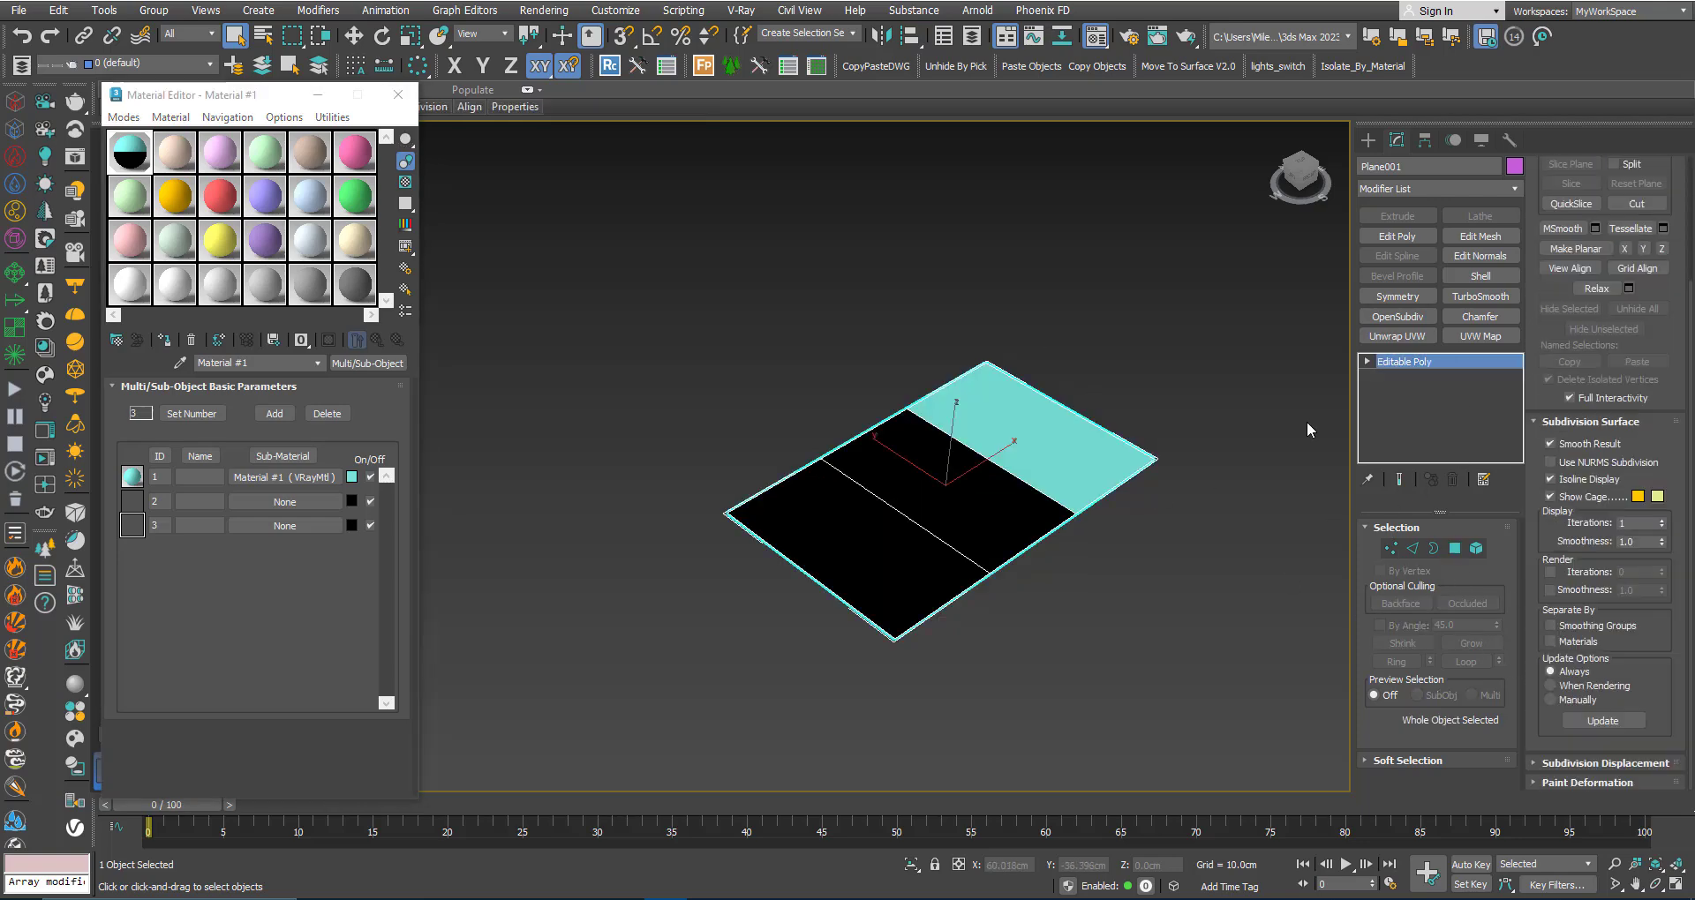
left_click(272, 501)
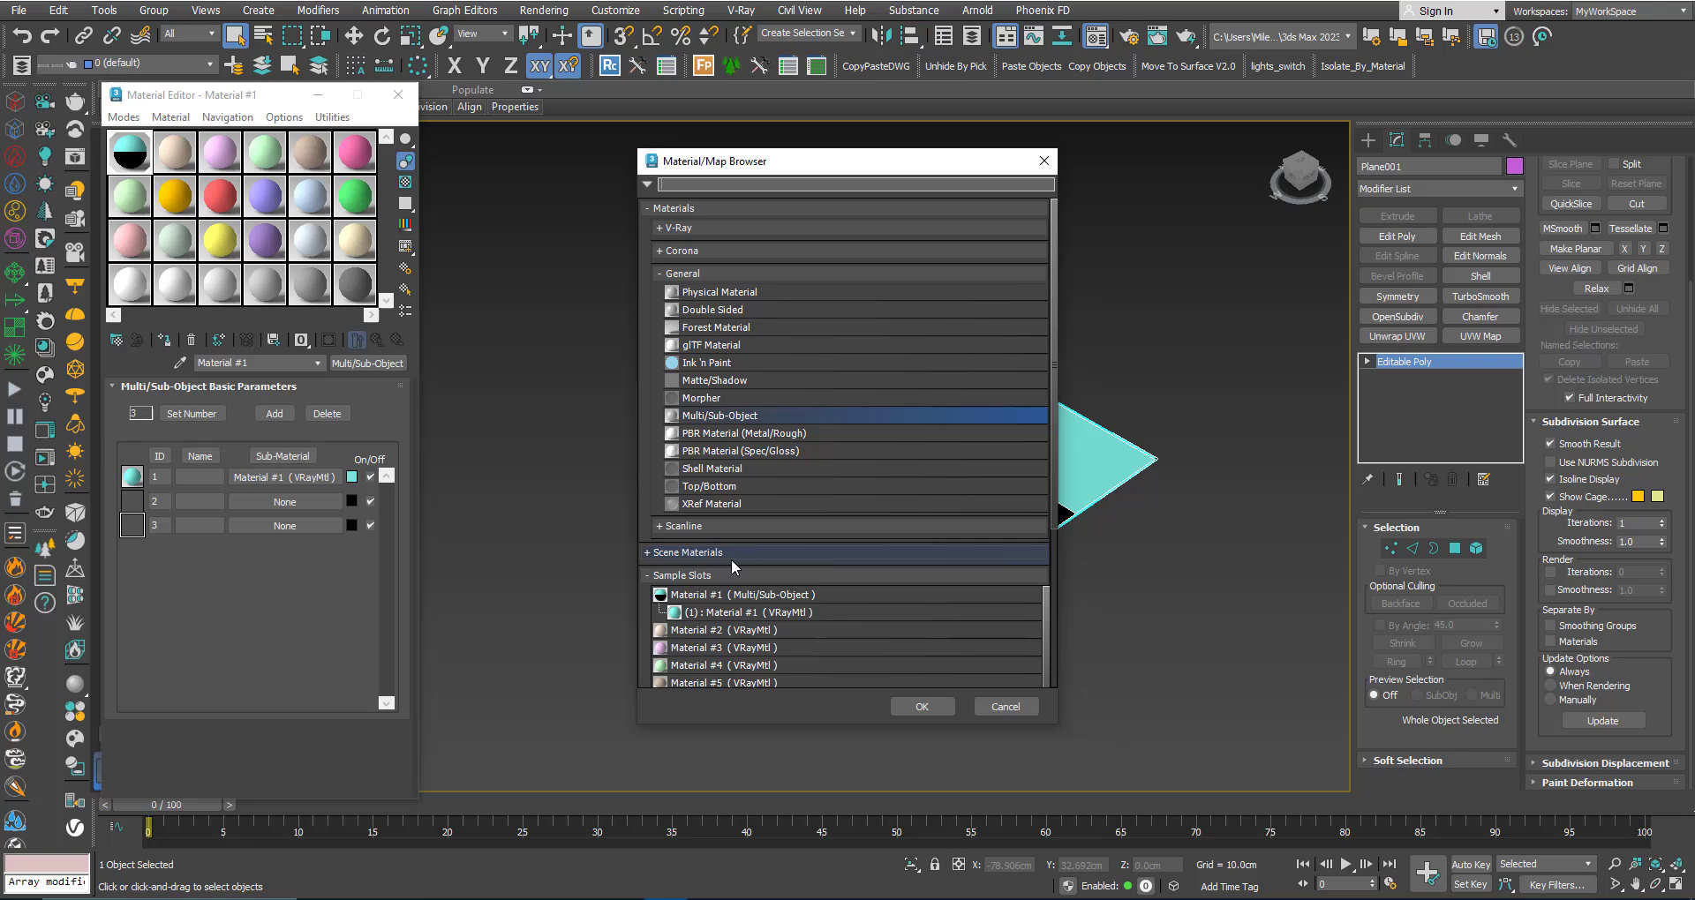
scroll(732, 556, "down", 3)
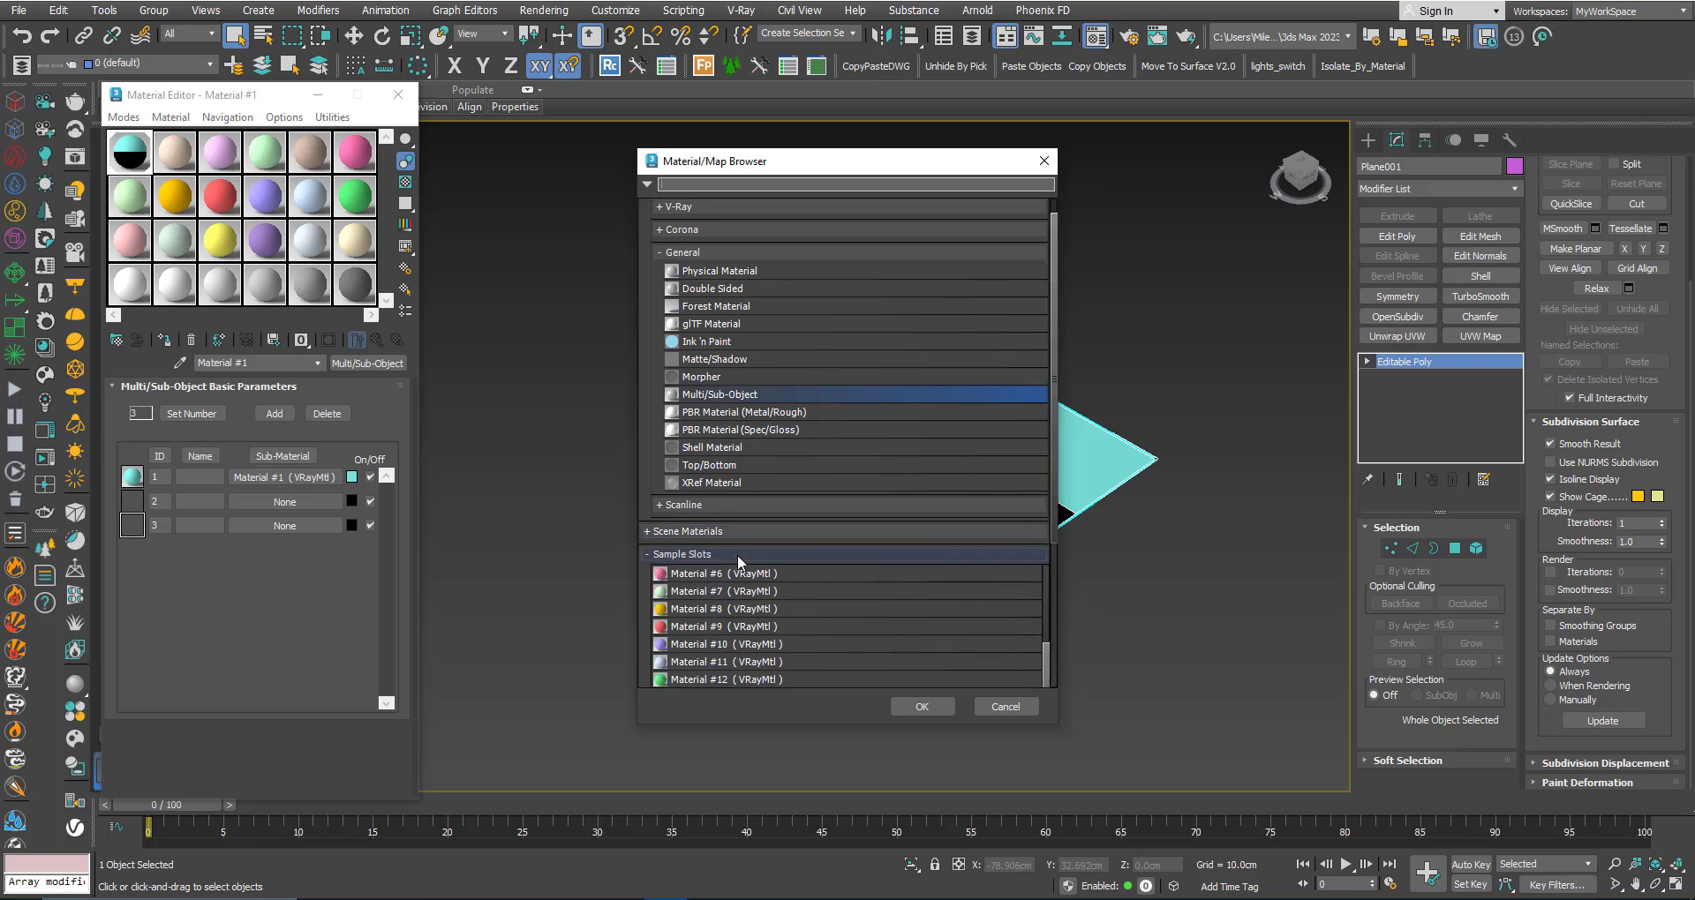
left_click(736, 554)
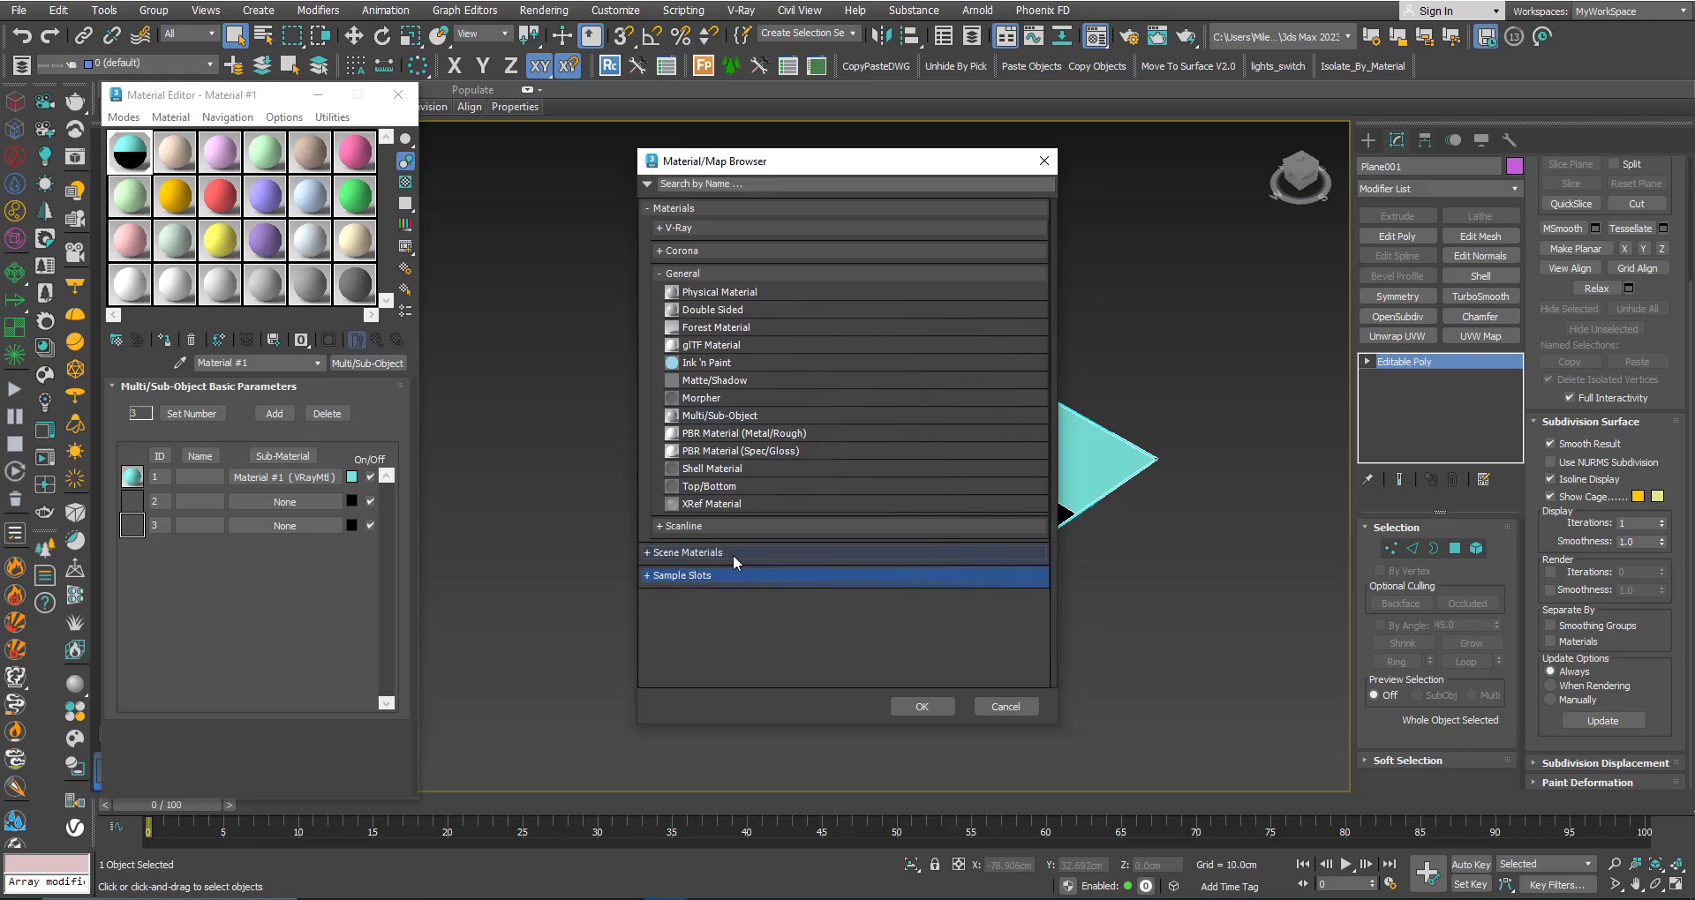
left_click(679, 229)
double_click(717, 477)
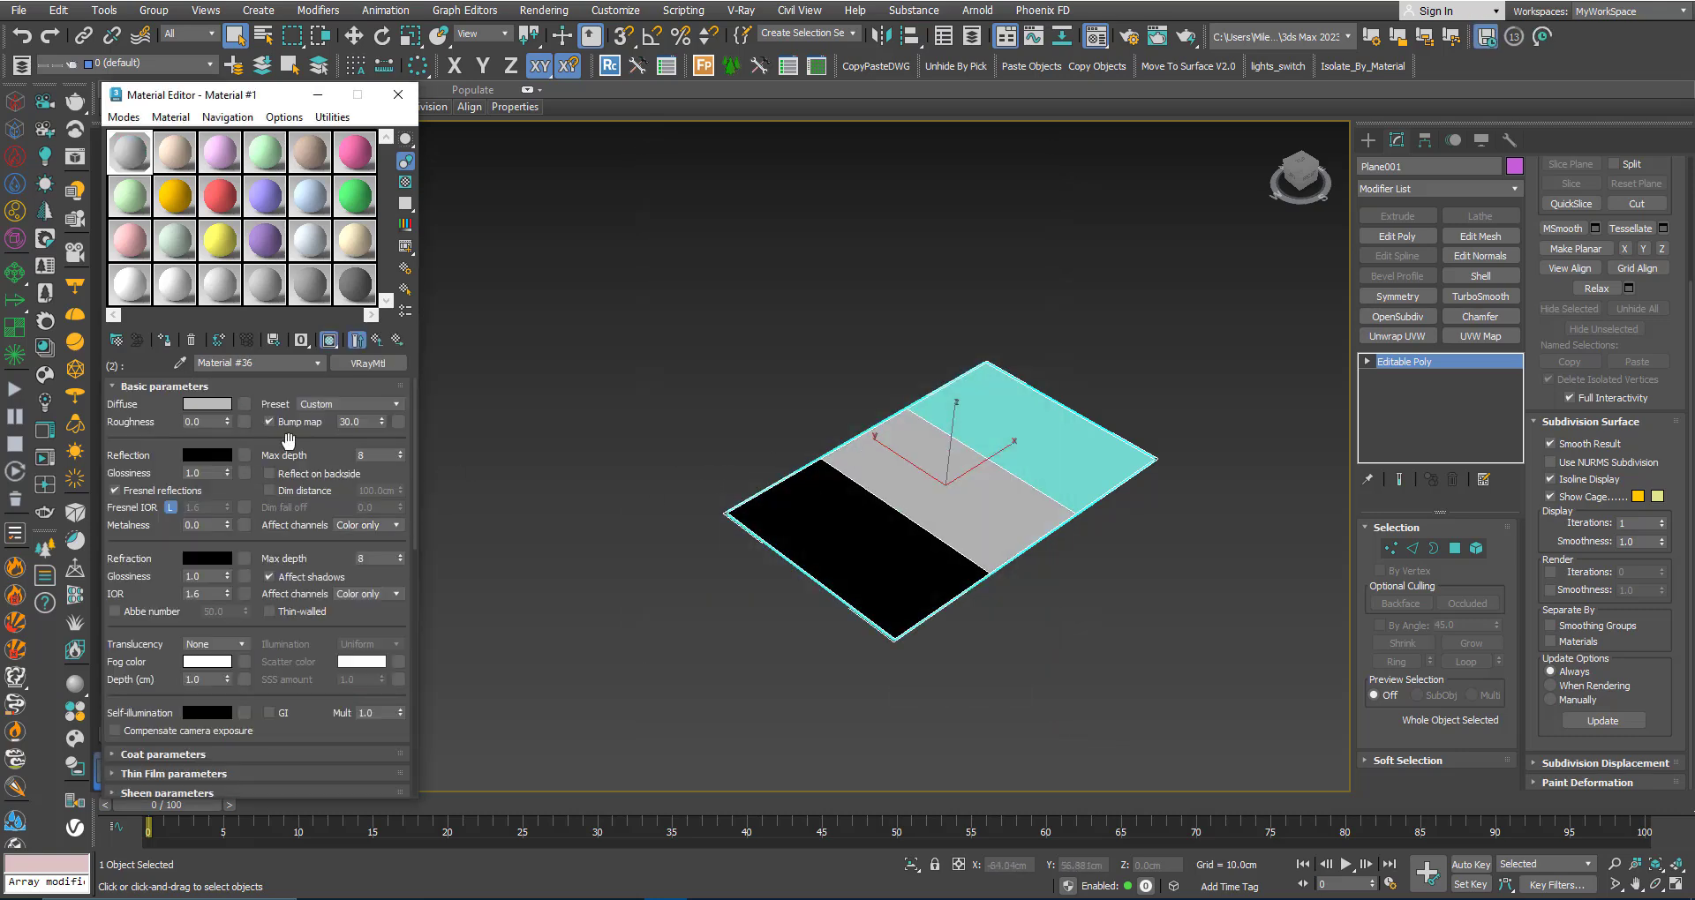
Give sub-material 2 a light pink diffuse, return to the list, and choose slot 3's material
left_click(218, 409)
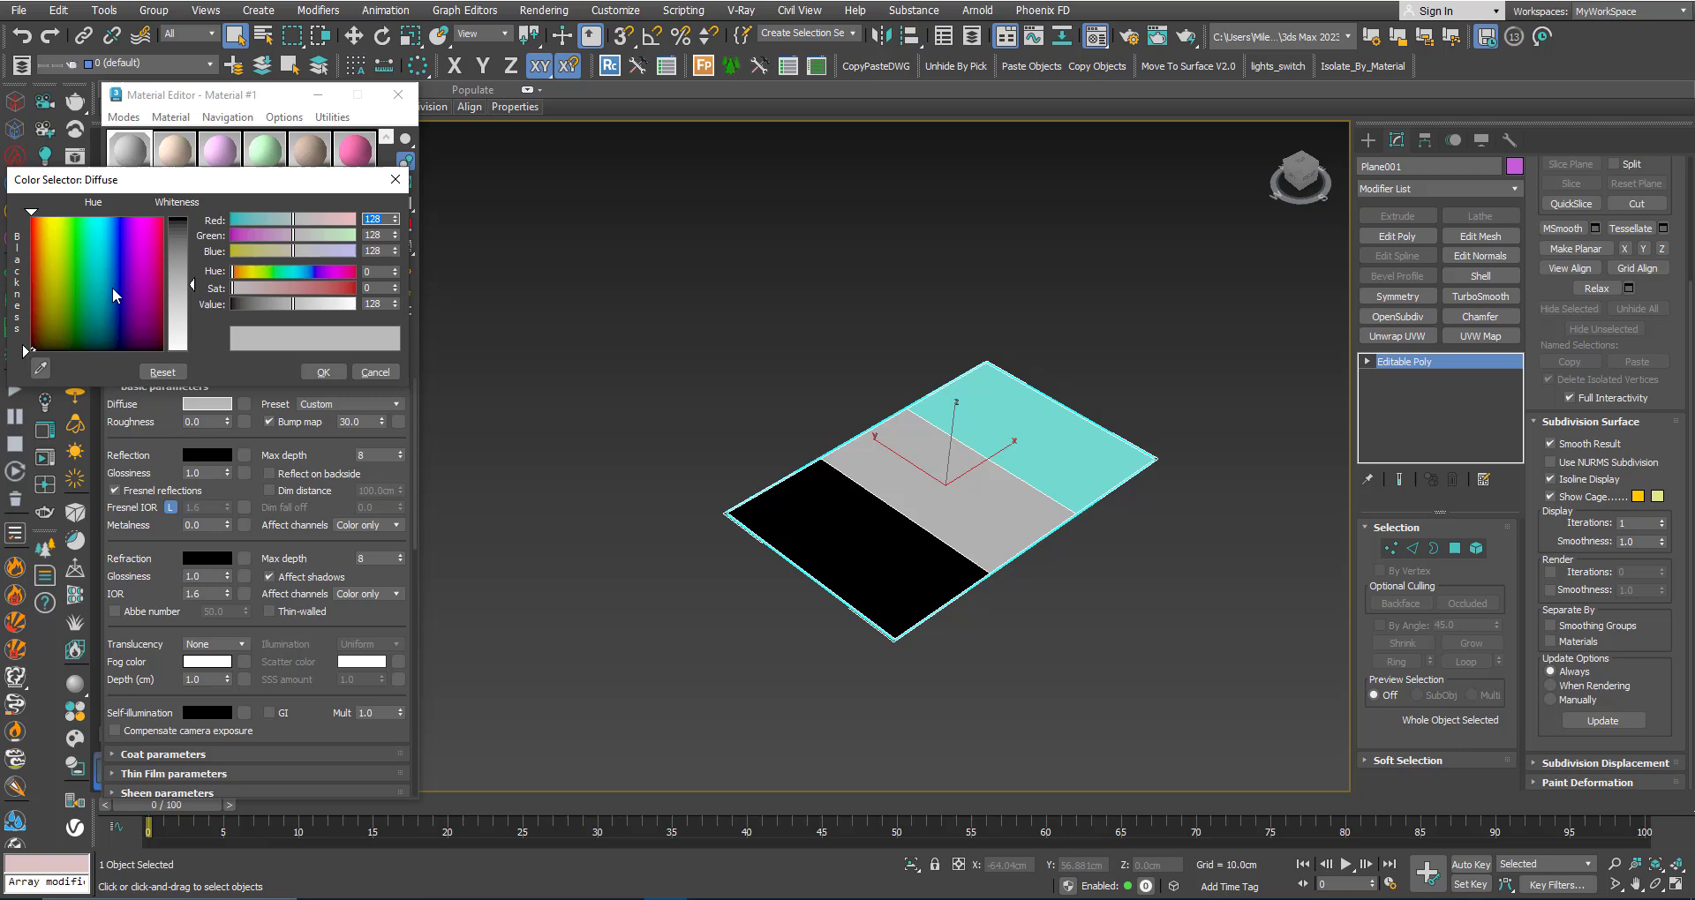
left_click_drag(152, 236, 191, 235)
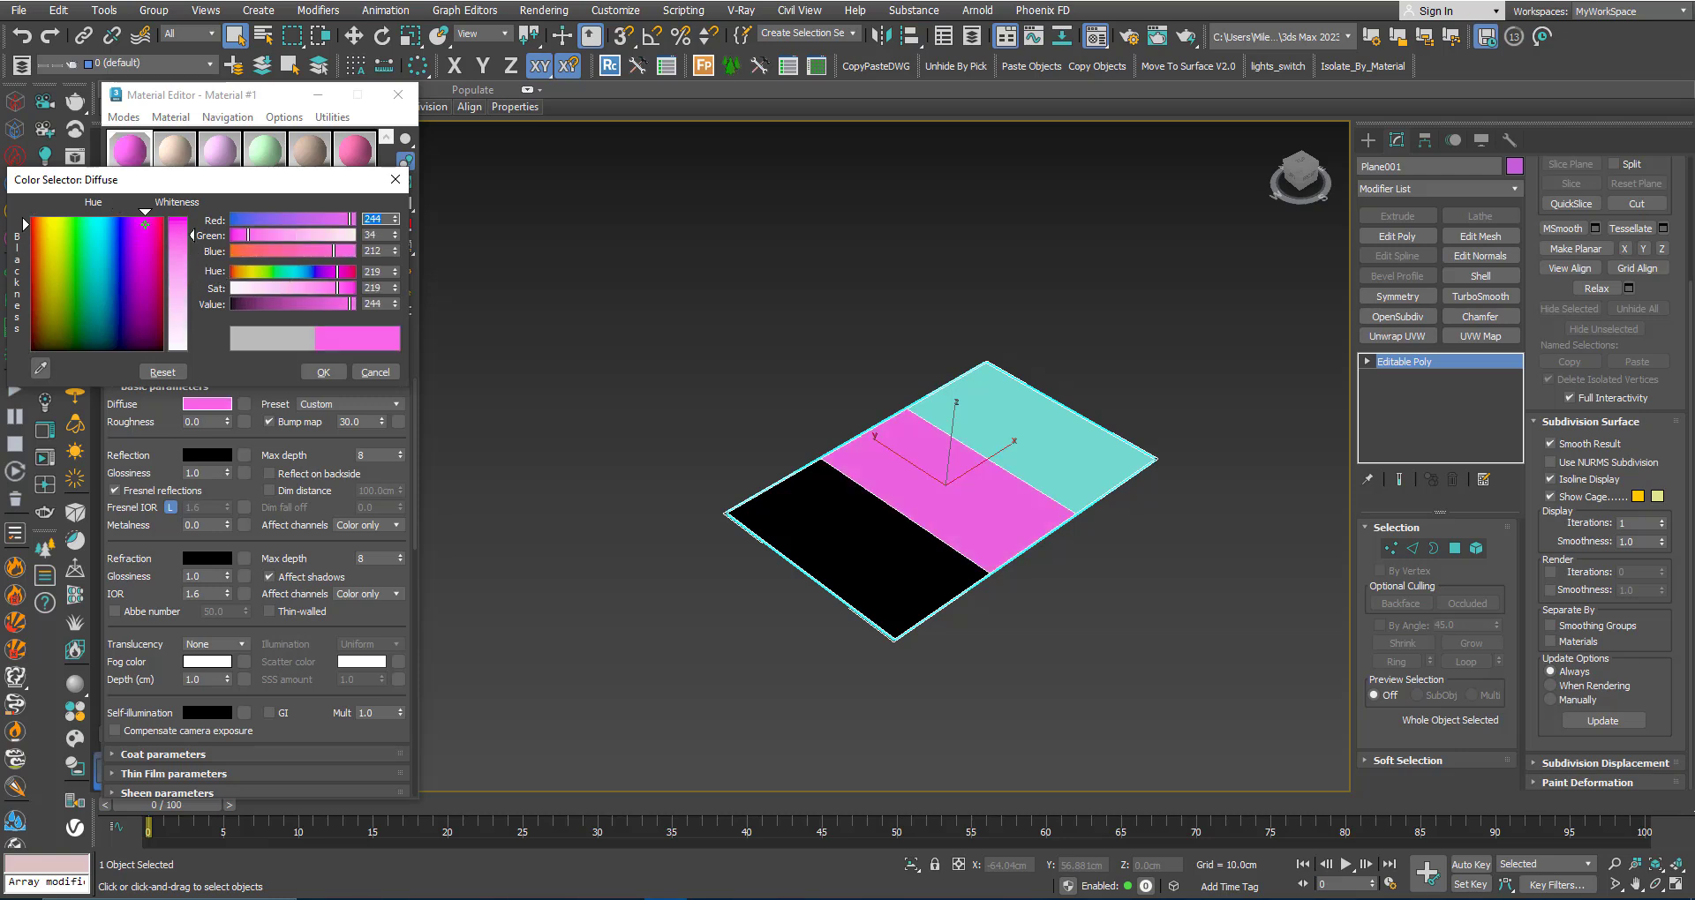
left_click(177, 257)
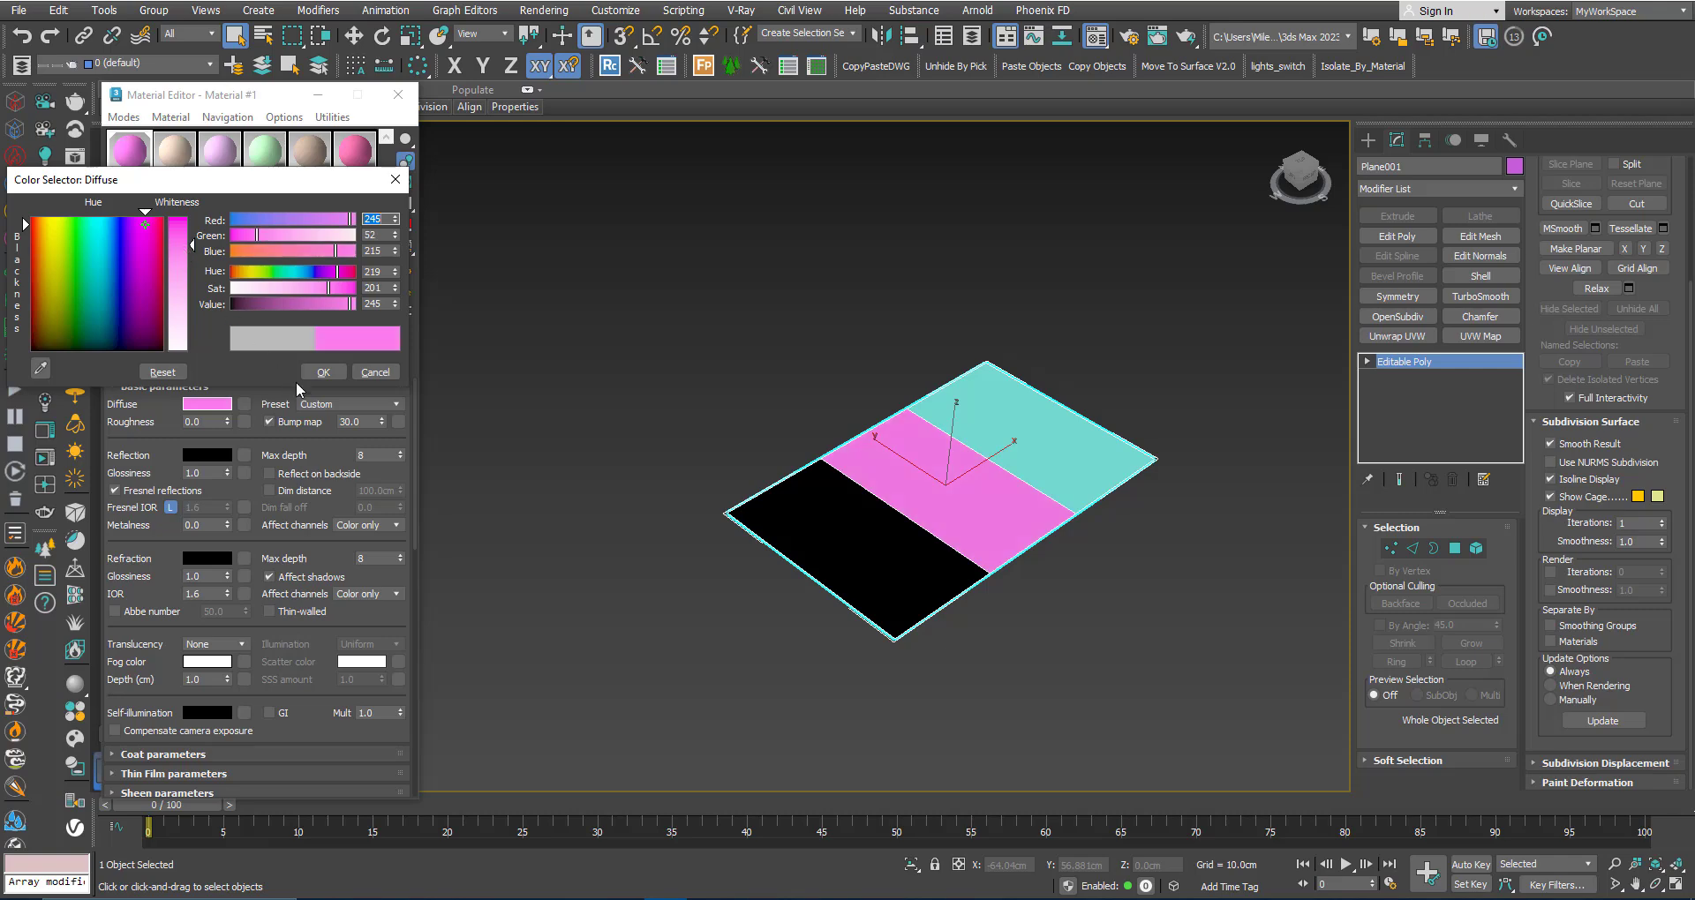
left_click(311, 374)
left_click(377, 340)
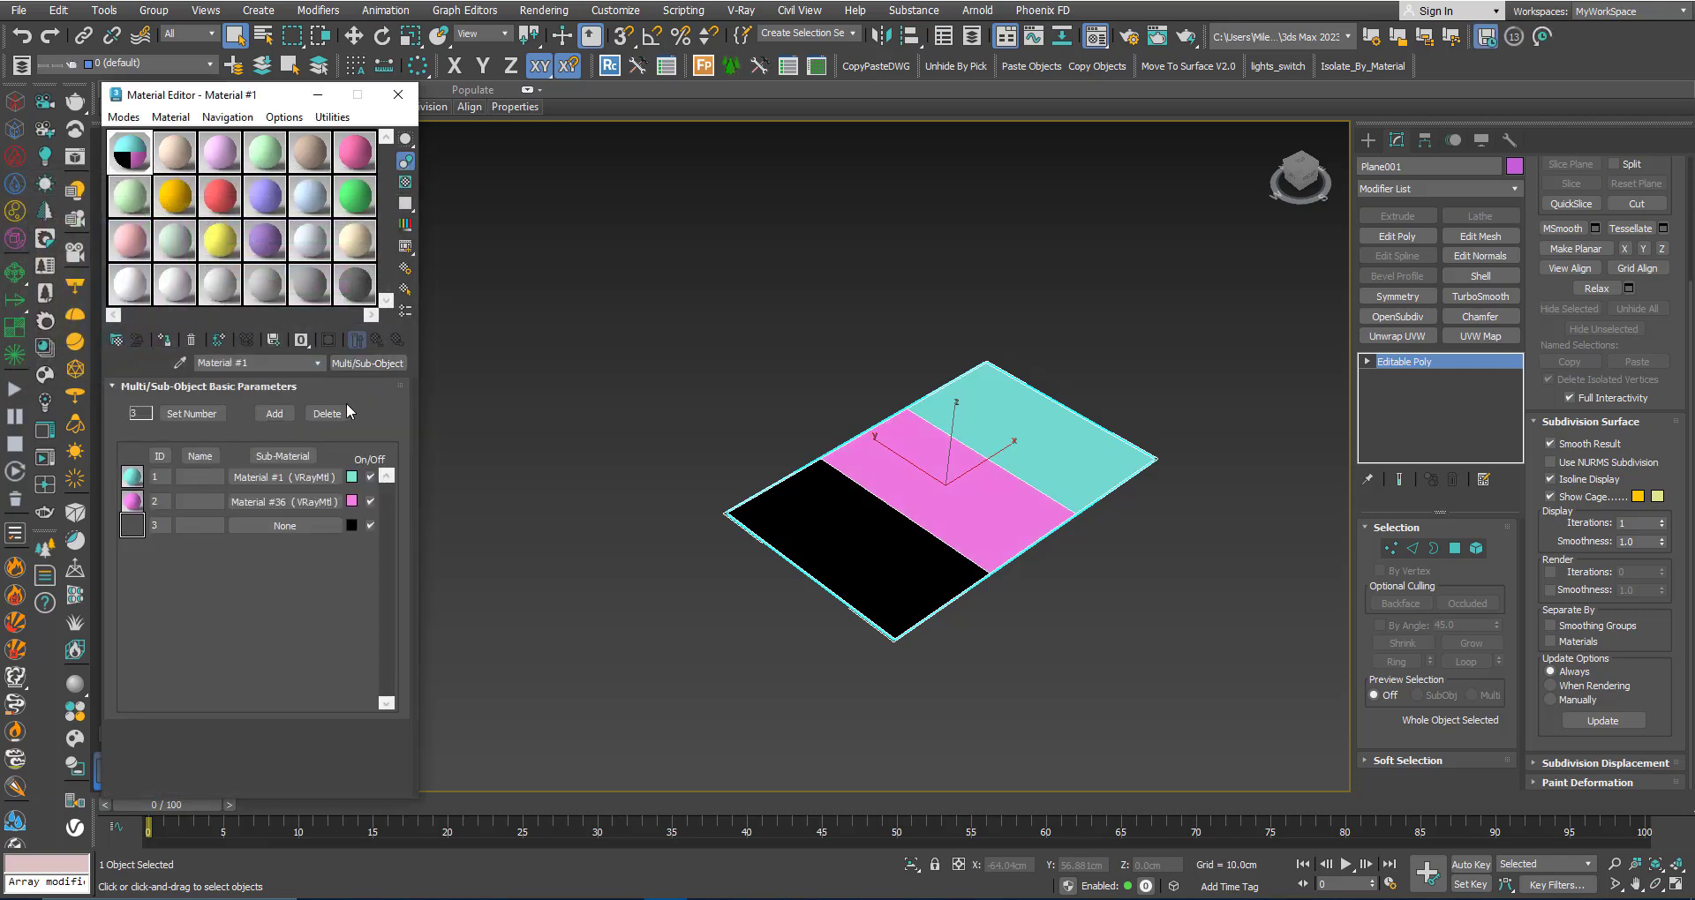
left_click(300, 529)
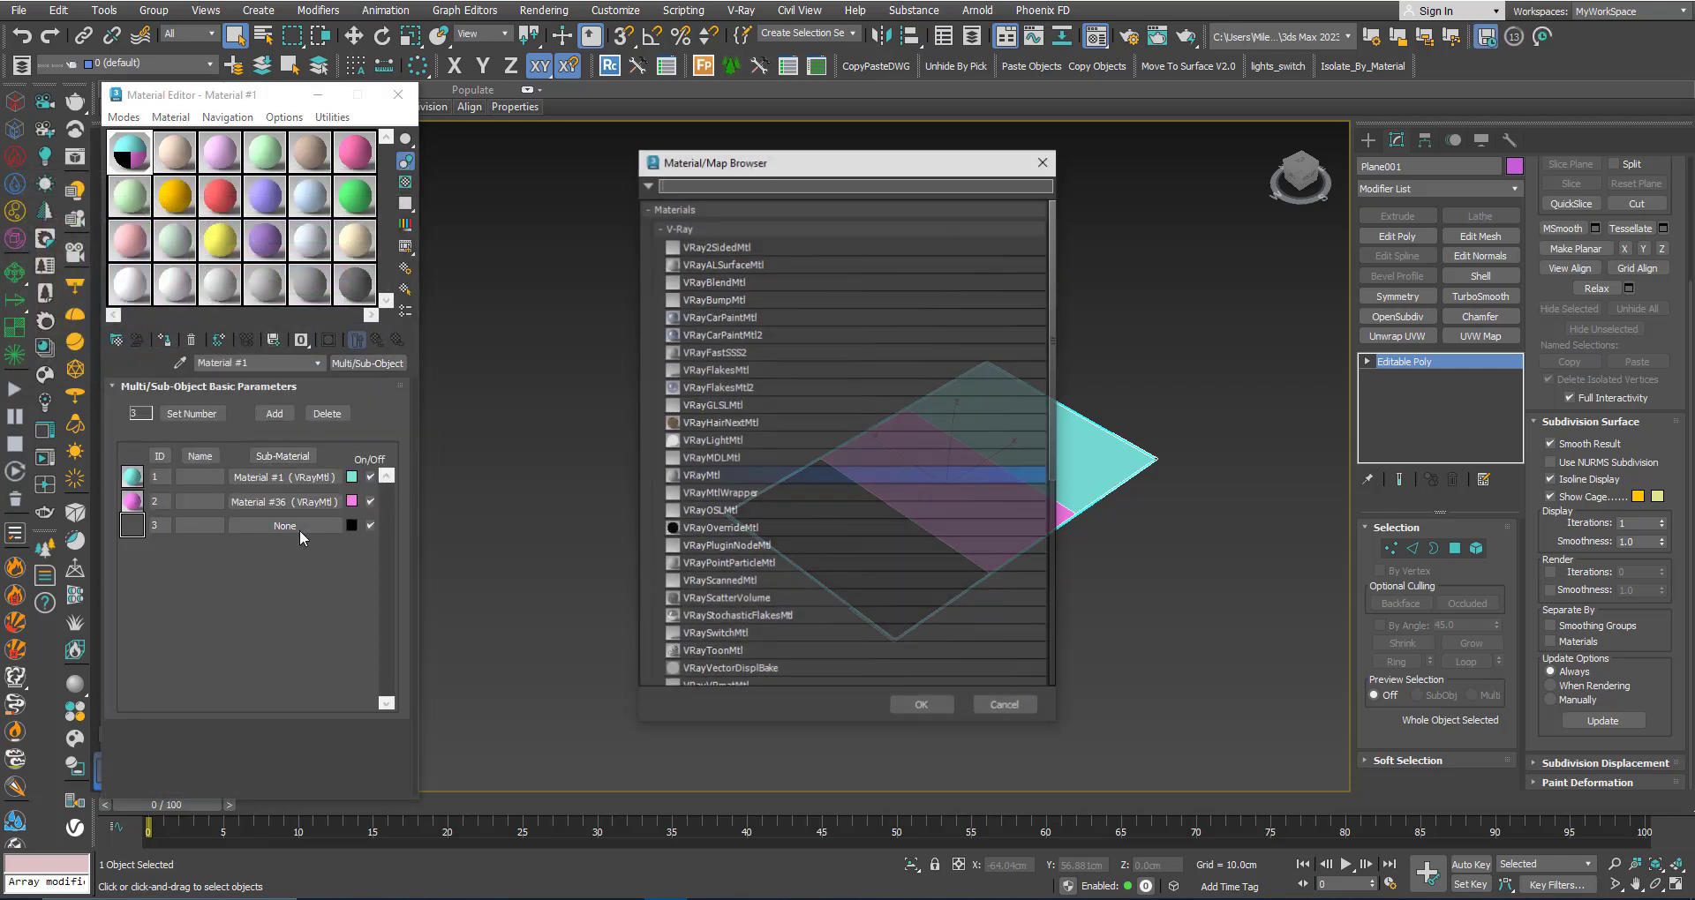
Make slot 3 a VRayMtl with a blue-violet diffuse, then orbit to see all three coloured faces
double_click(755, 477)
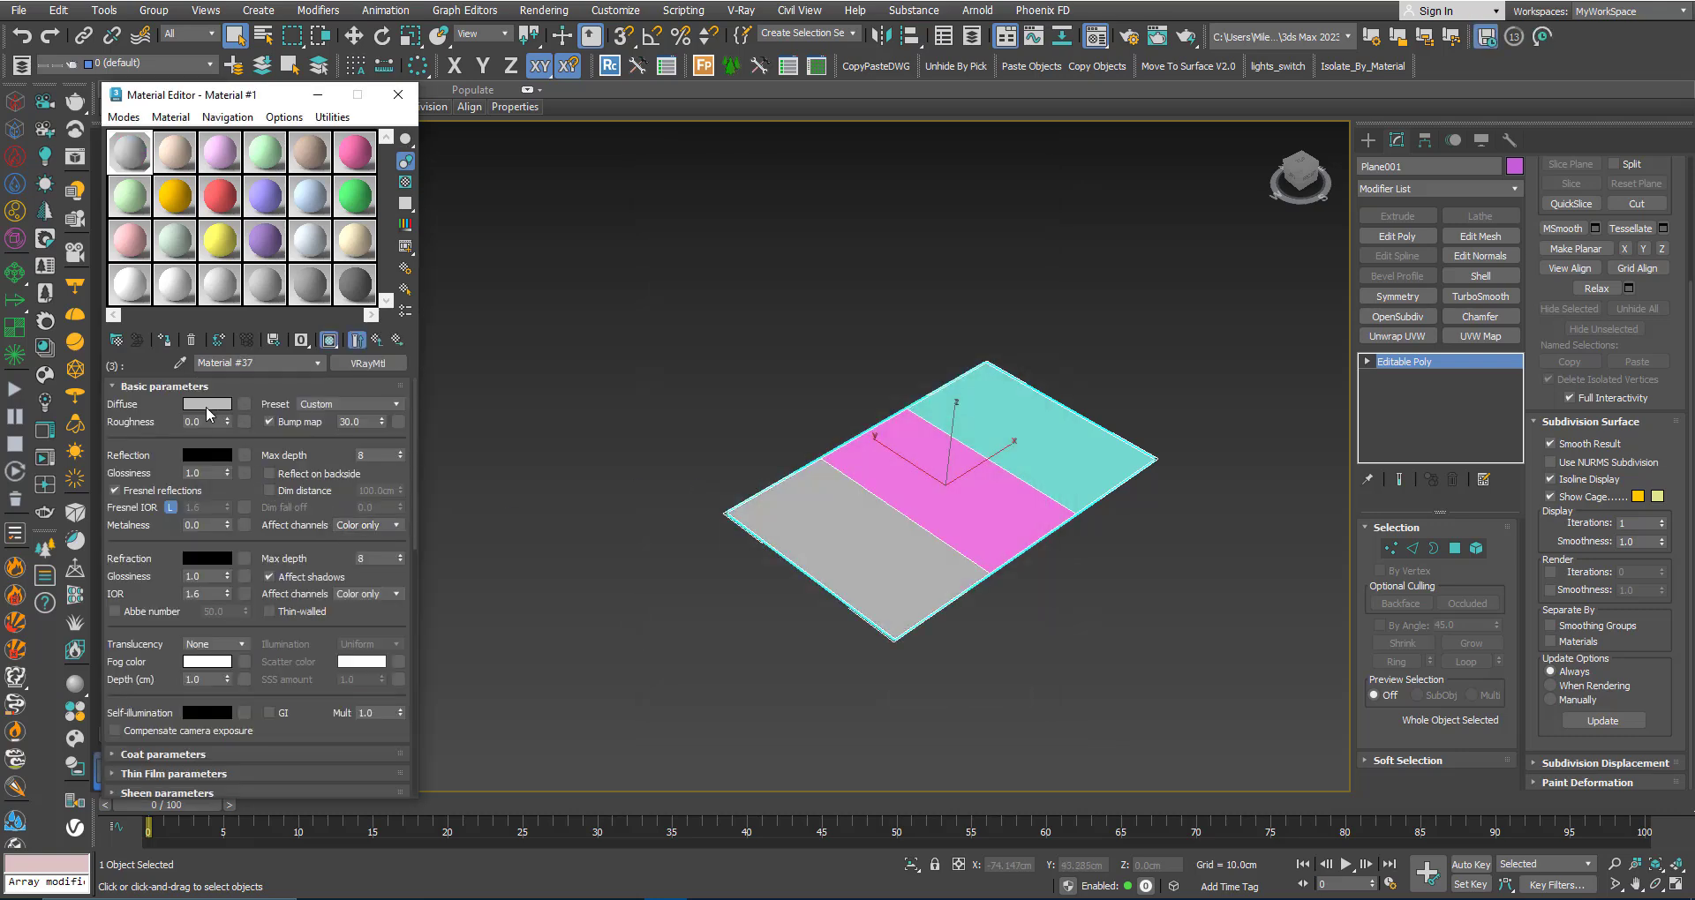
left_click(204, 405)
left_click_drag(108, 291, 183, 225)
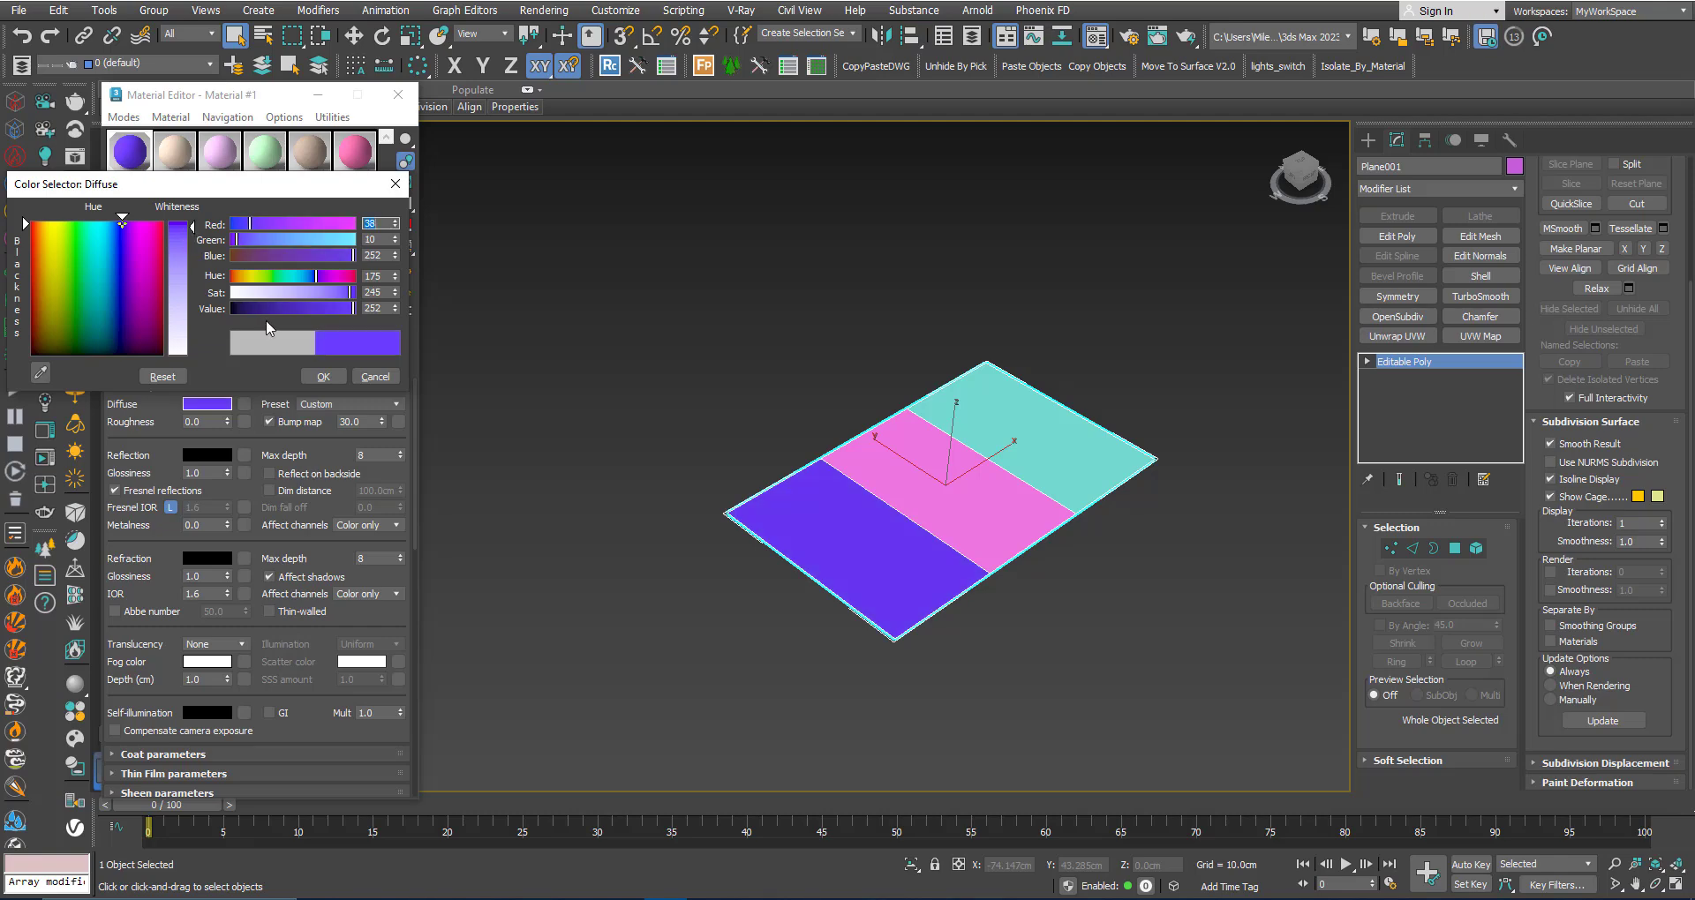
left_click(318, 378)
middle_click_drag(851, 568, 774, 529, "alt")
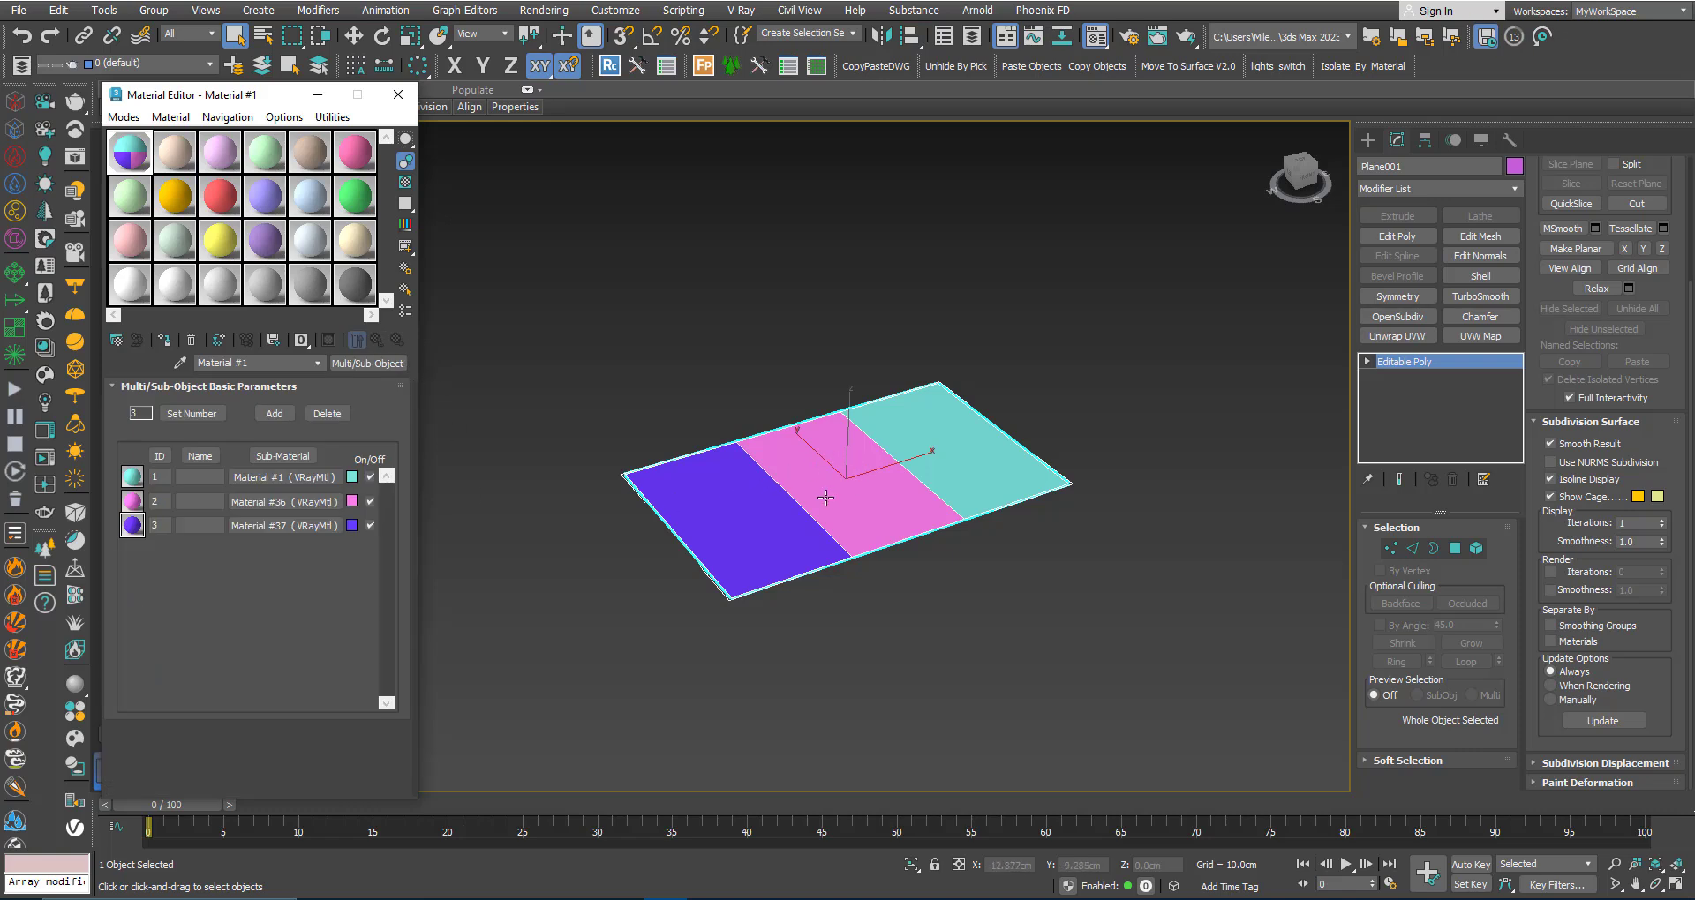
mouse_move(829, 499)
middle_mouse_down("alt")
mouse_move(796, 556)
mouse_move(818, 474)
middle_mouse_up("alt")
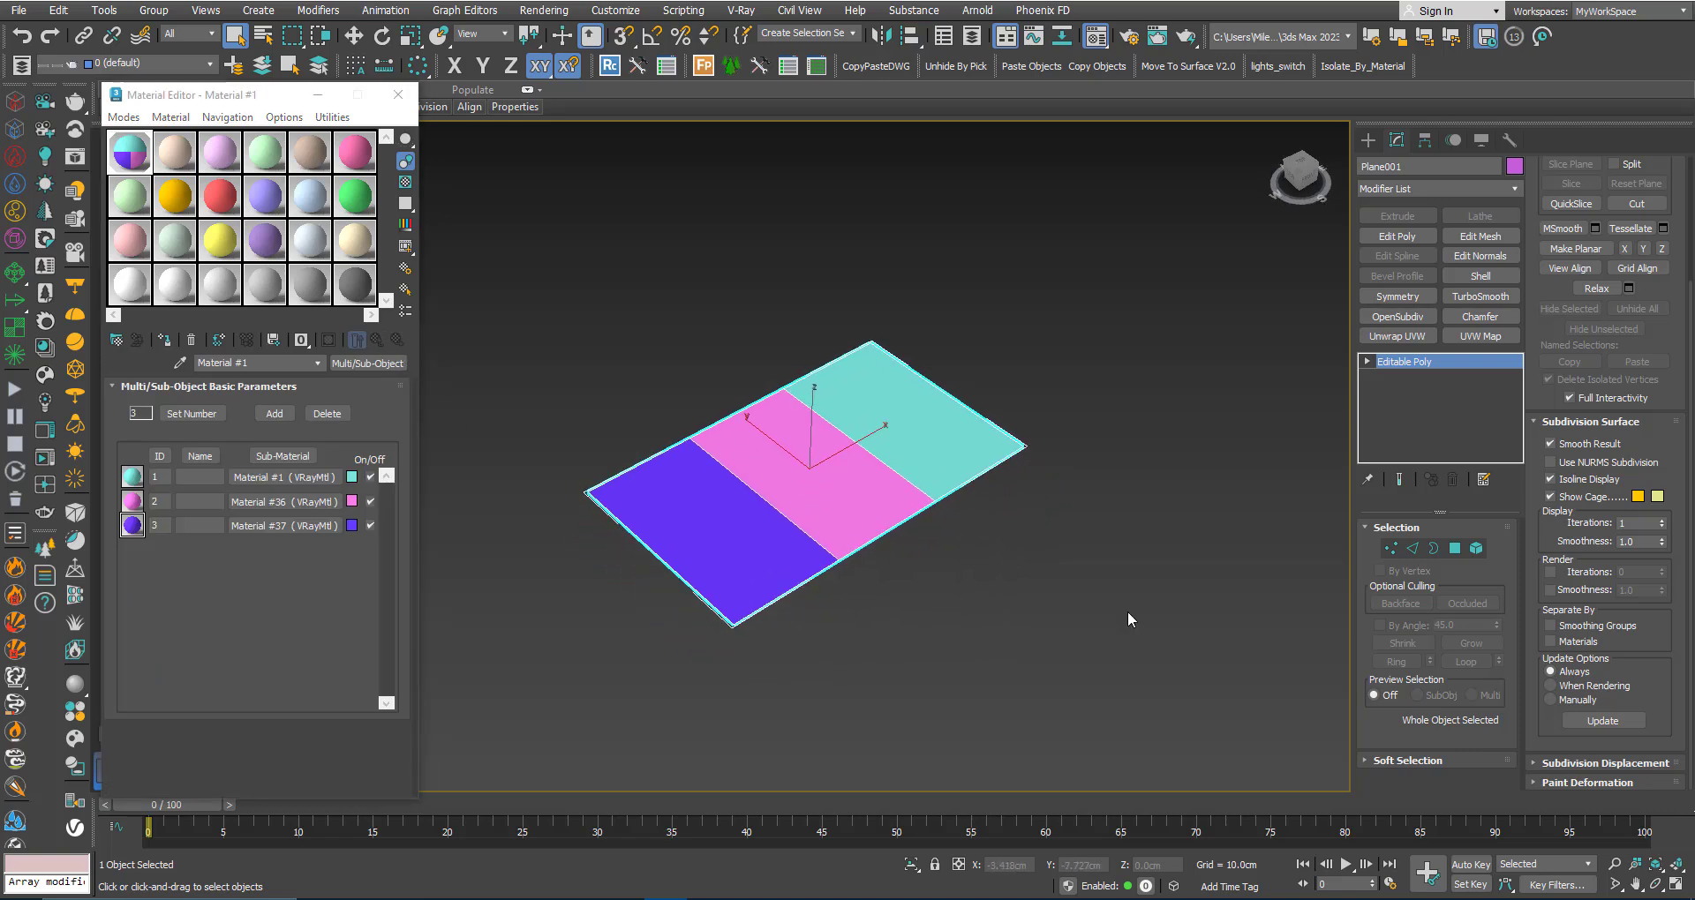
left_click(1434, 549)
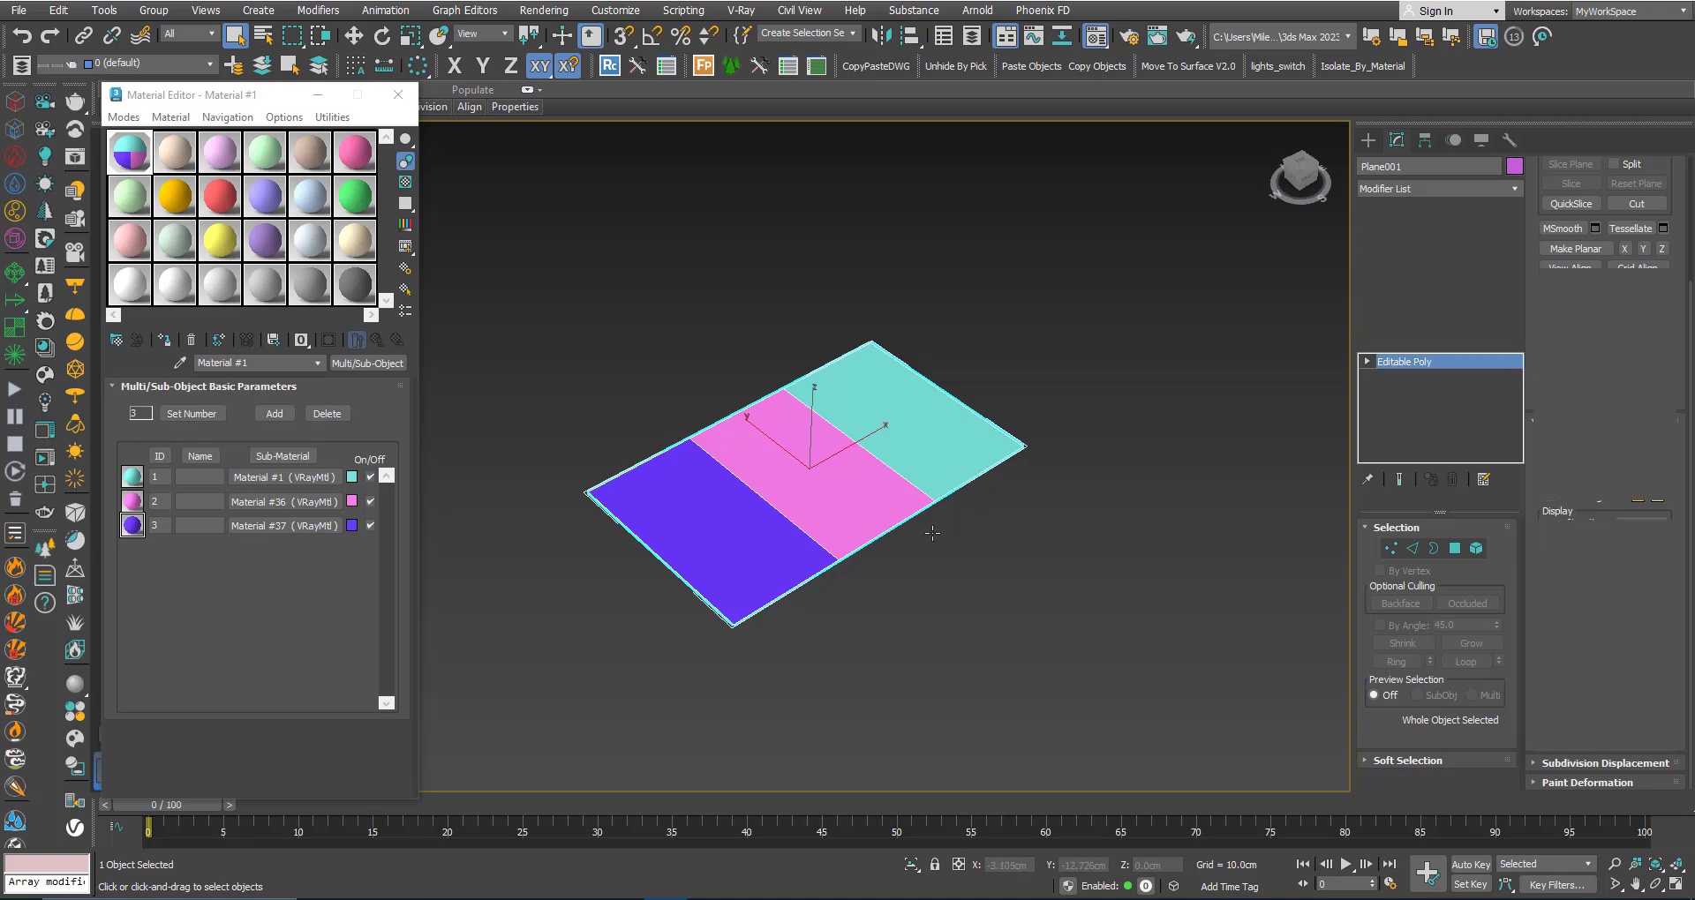
left_click(1435, 548)
left_click(1455, 549)
left_click(874, 496)
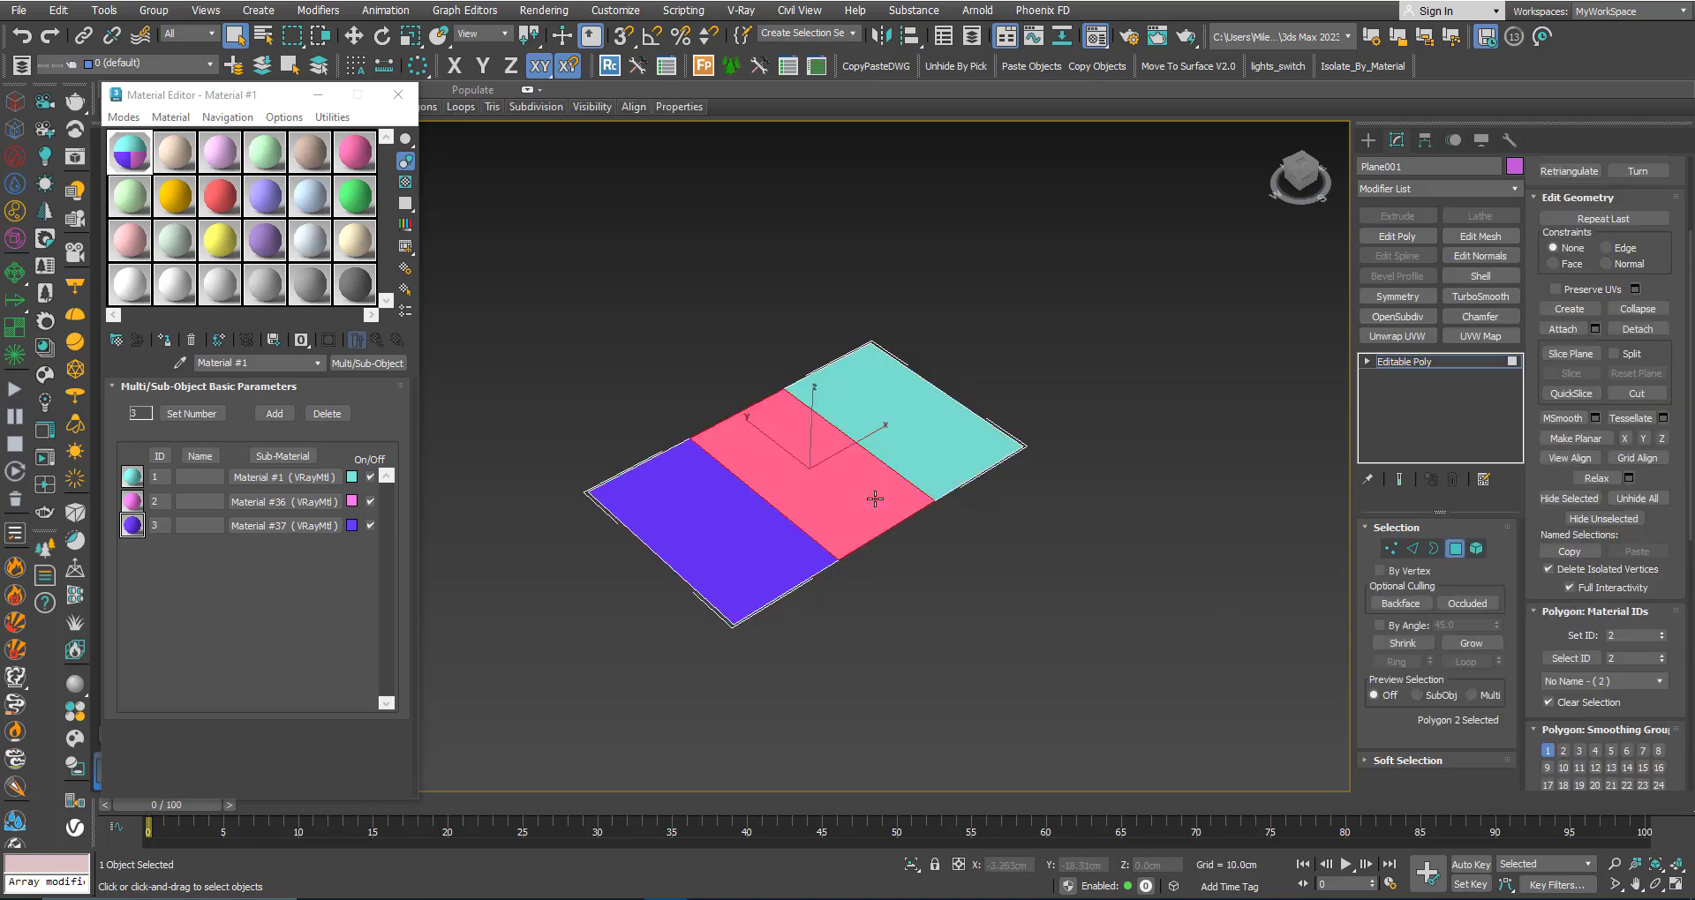
left_click_drag(1537, 704, 1538, 632)
left_click(1616, 565)
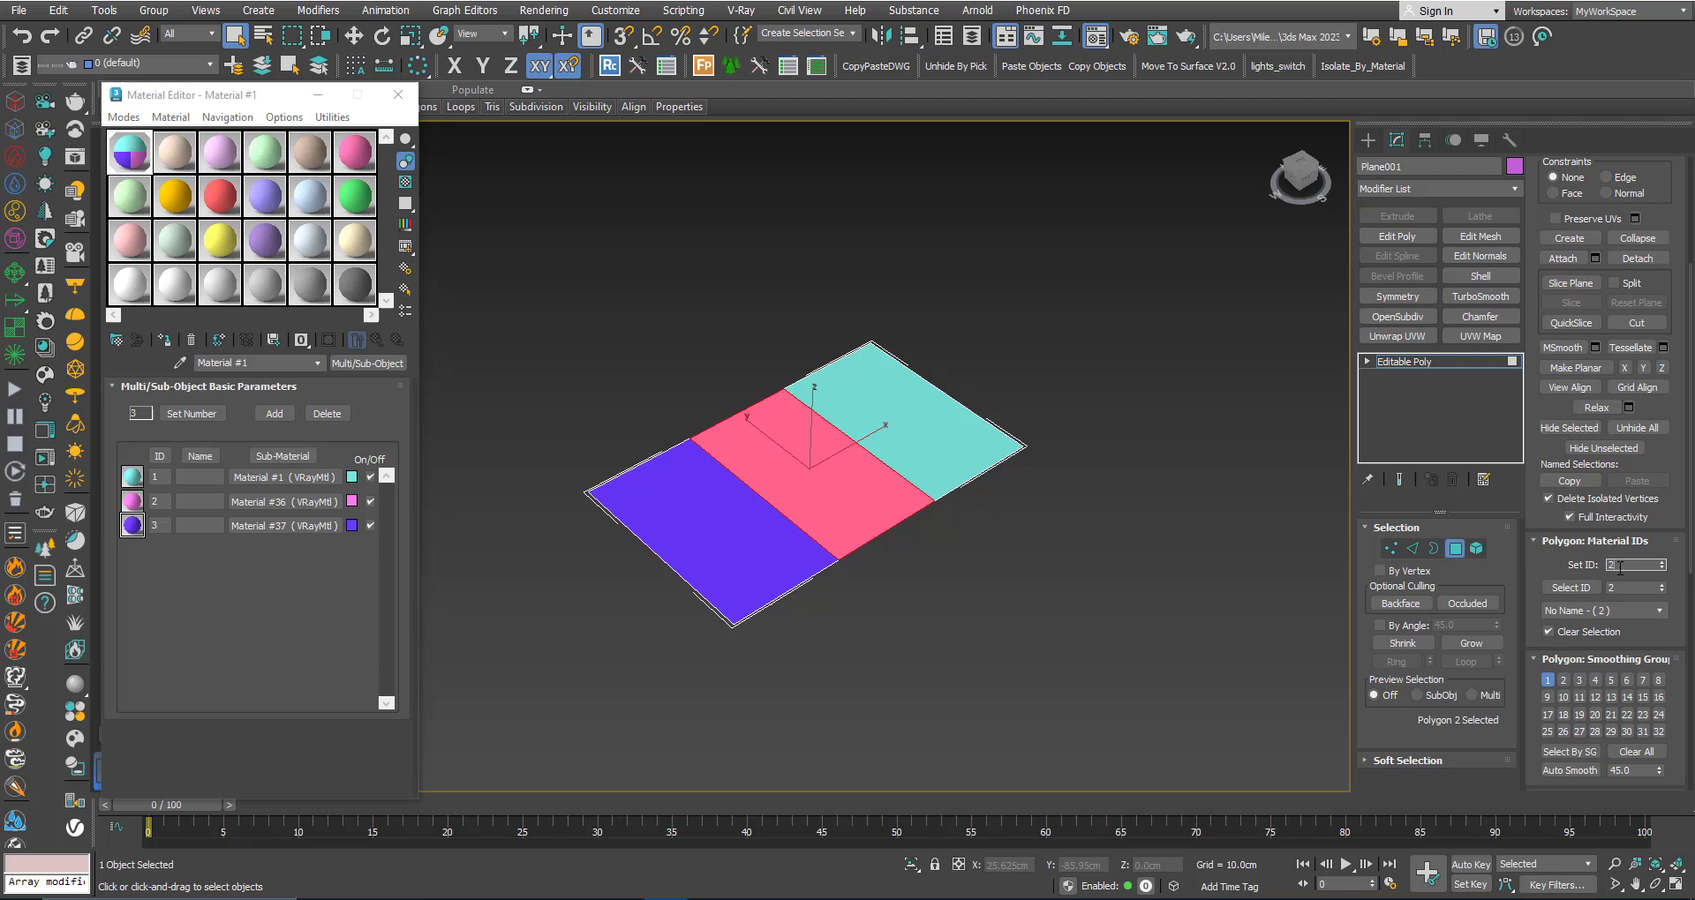
type("1")
key("Return")
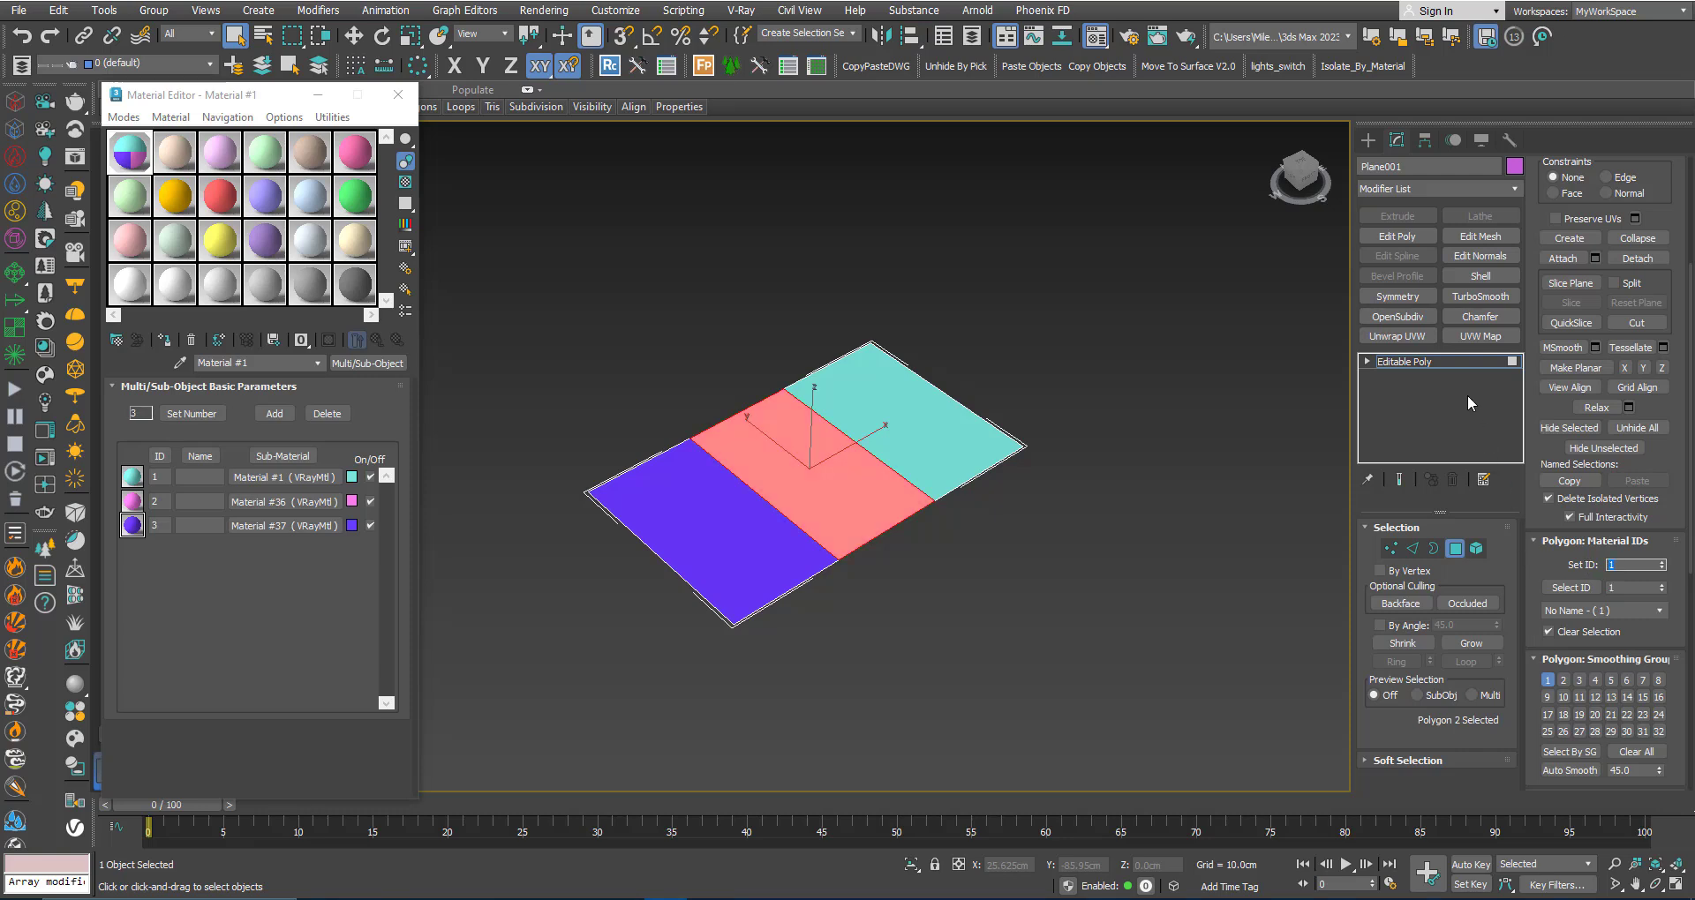
left_click(1446, 364)
left_click(1098, 498)
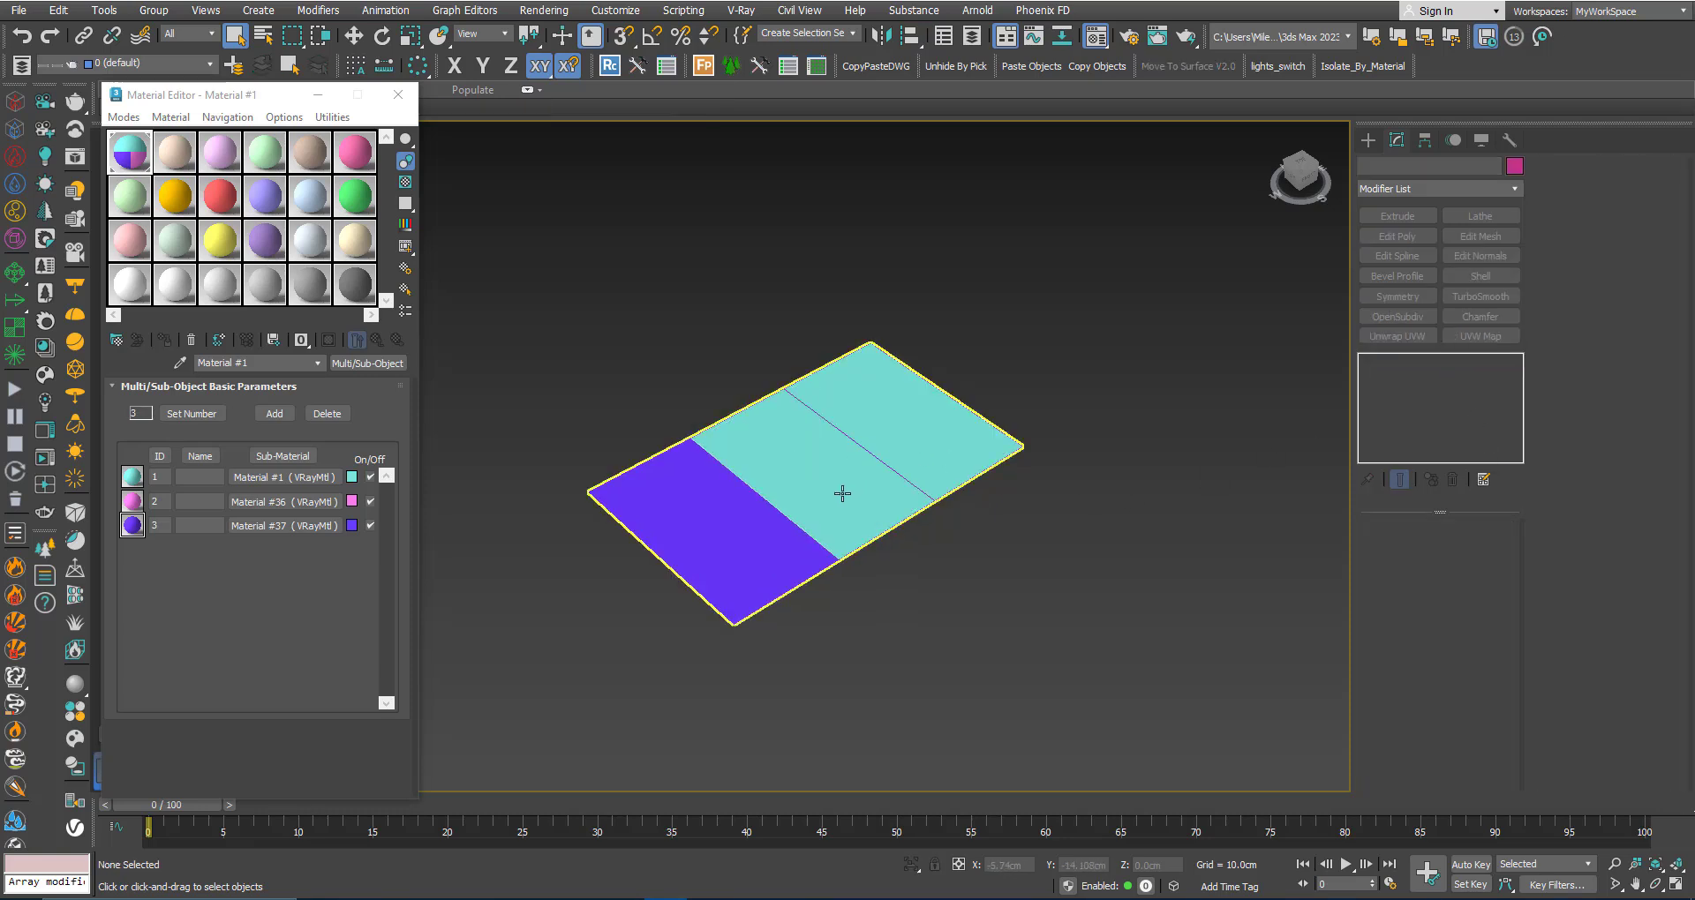
left_click(769, 472)
left_click(1456, 548)
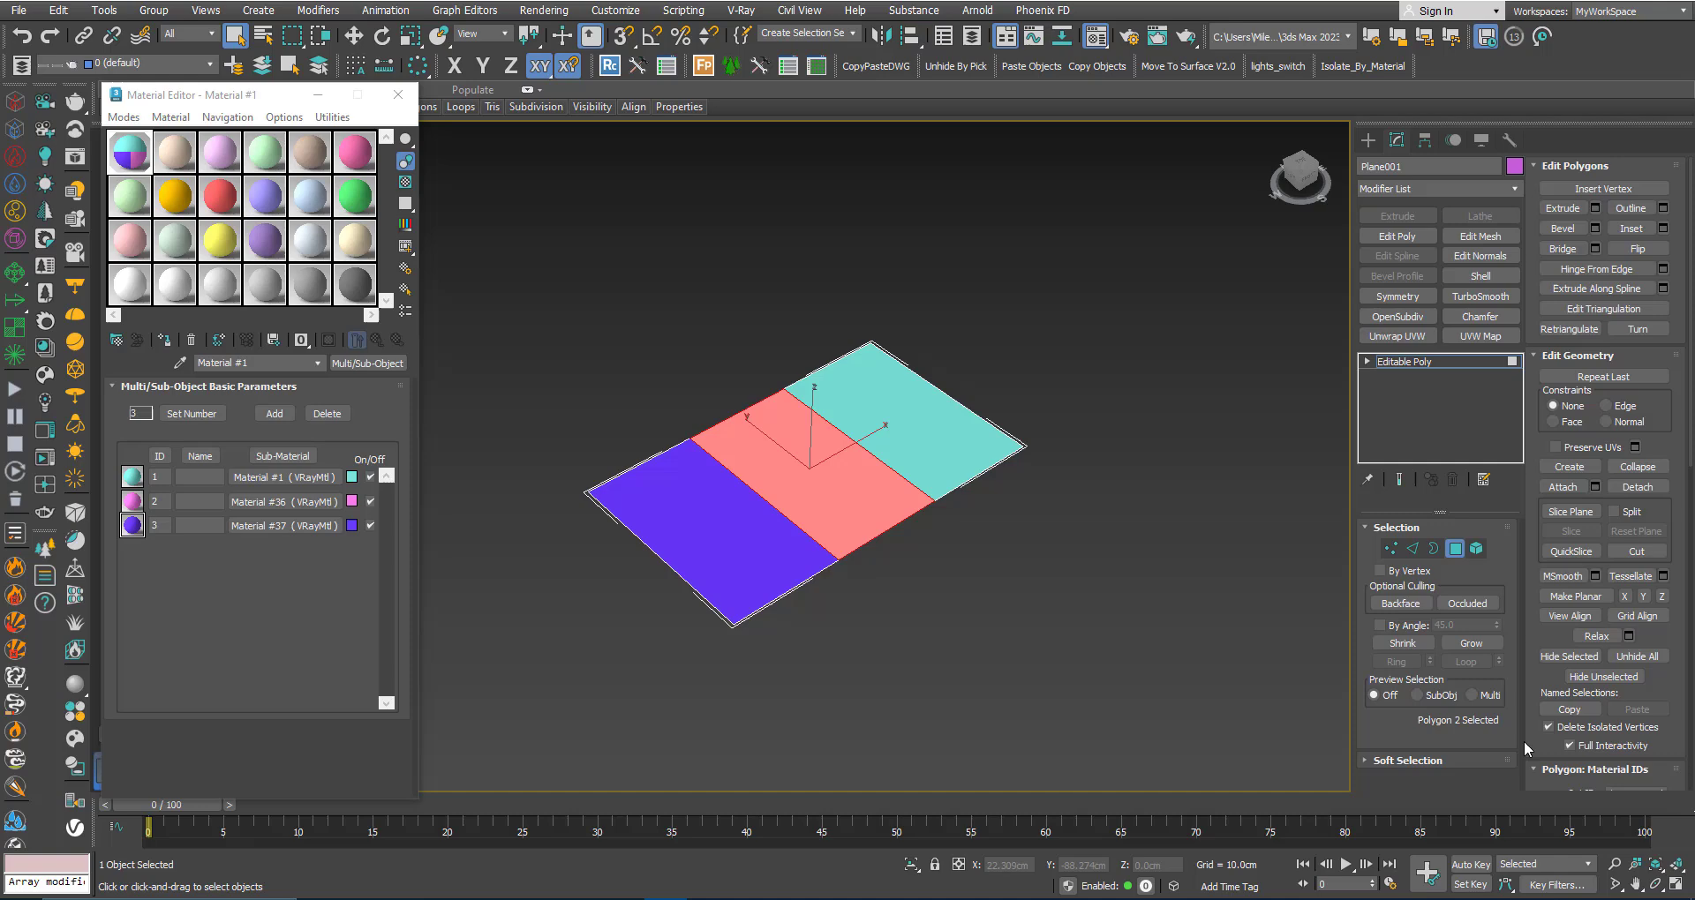
scroll(1616, 555, "down", 3)
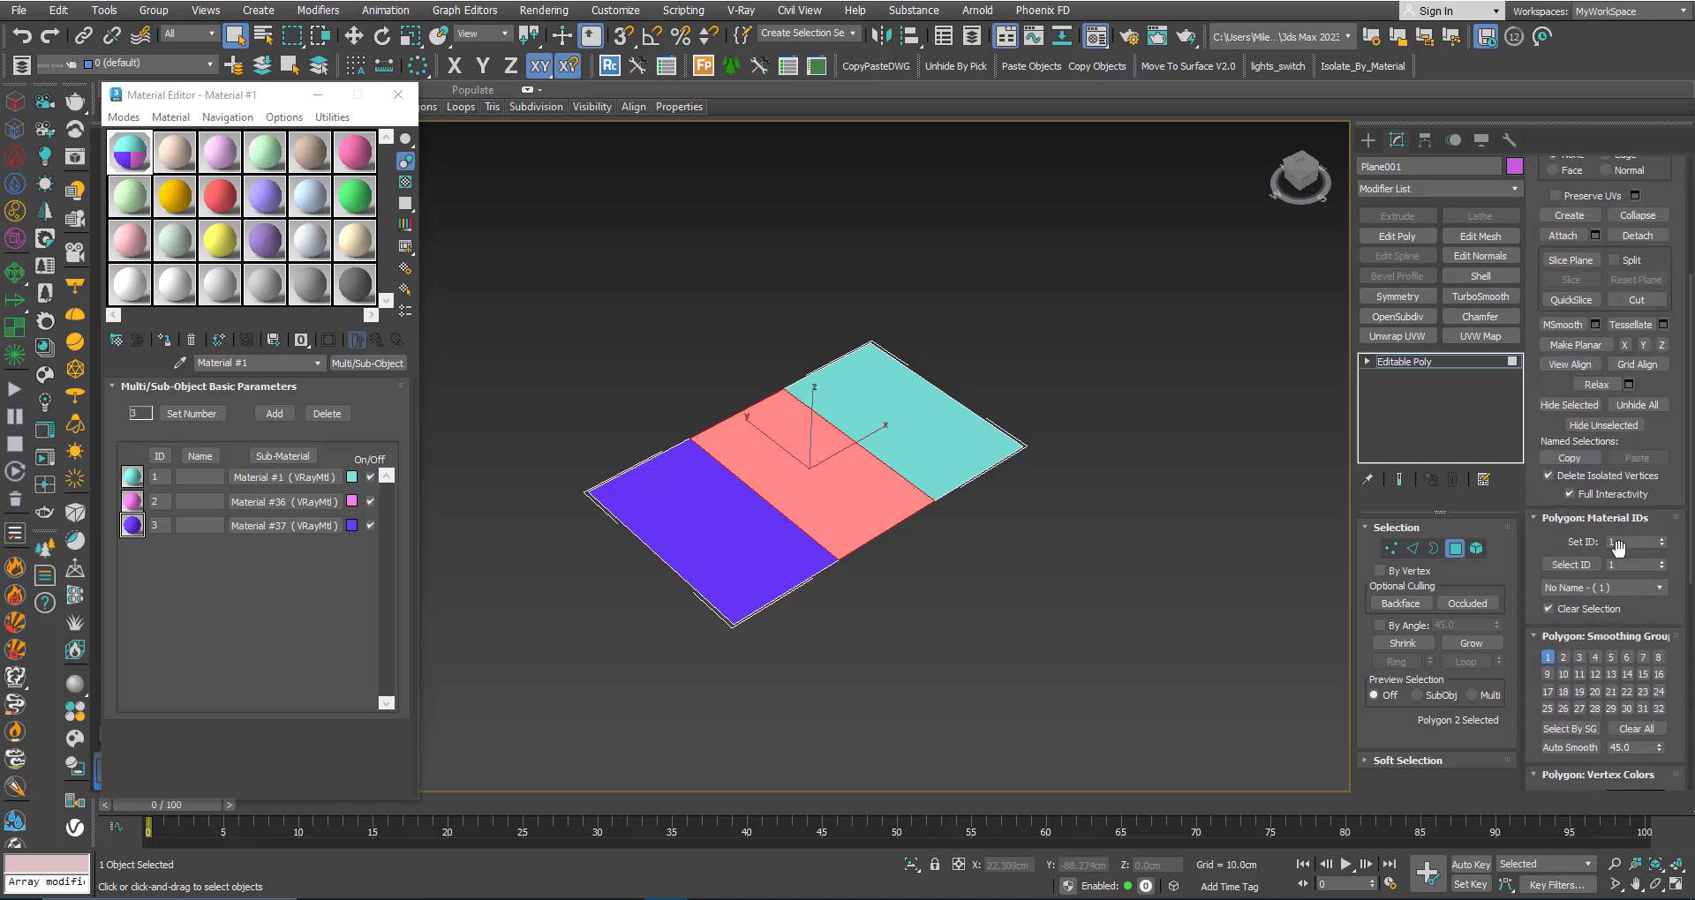
left_click(1621, 542)
type("2")
key("Return")
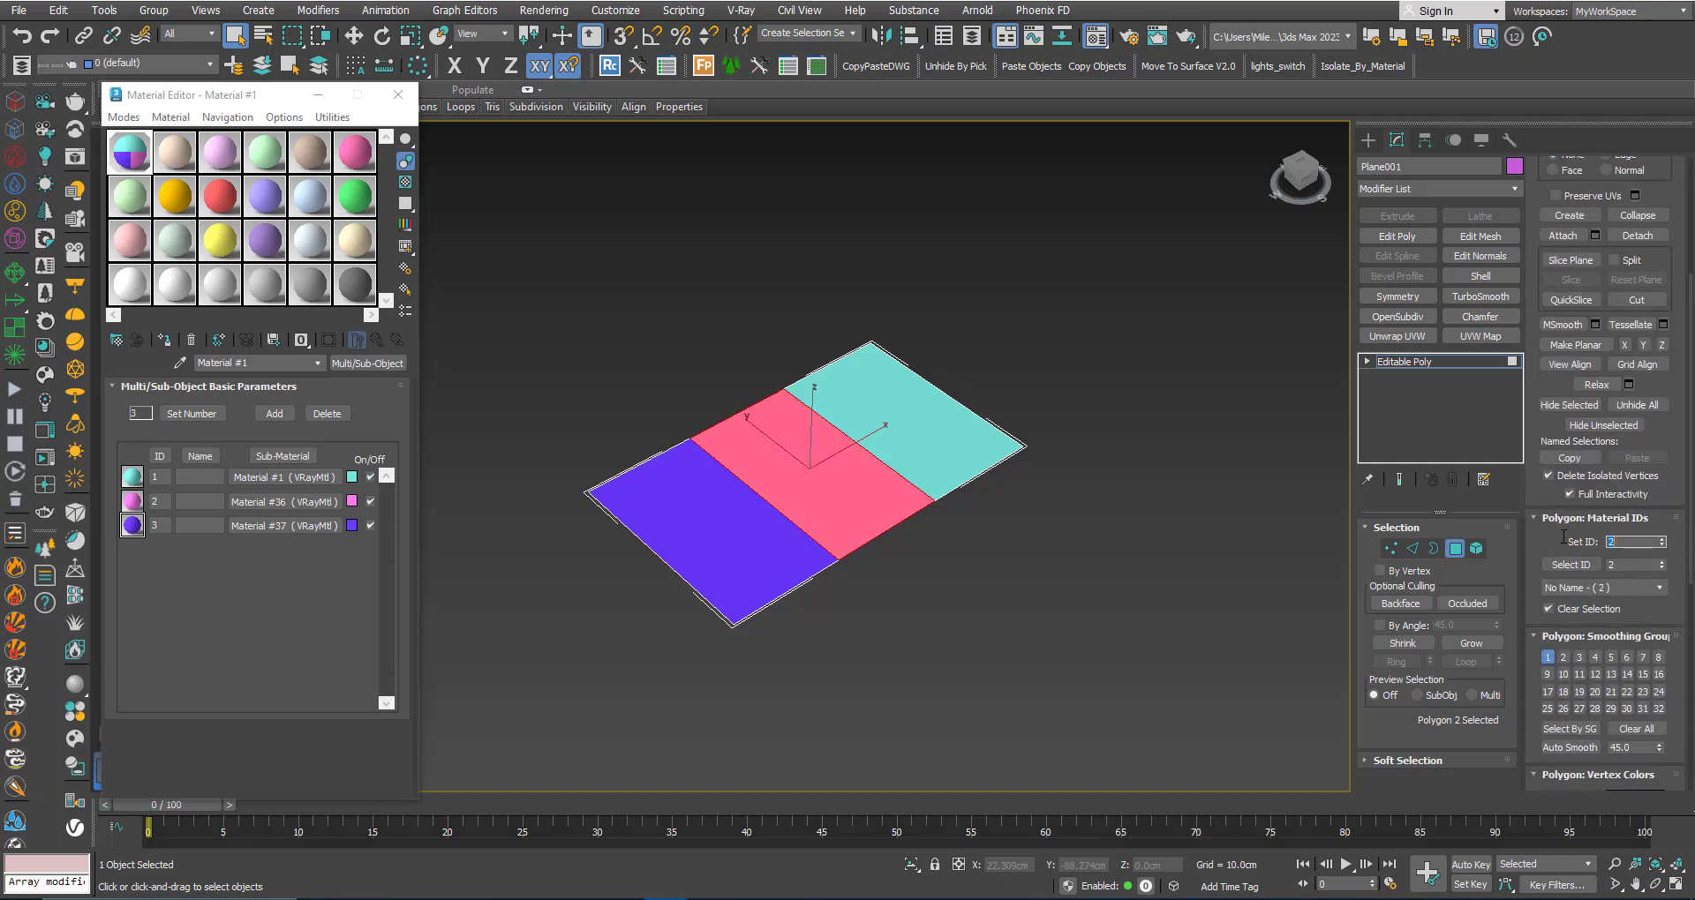
left_click(1403, 365)
left_click(1113, 474)
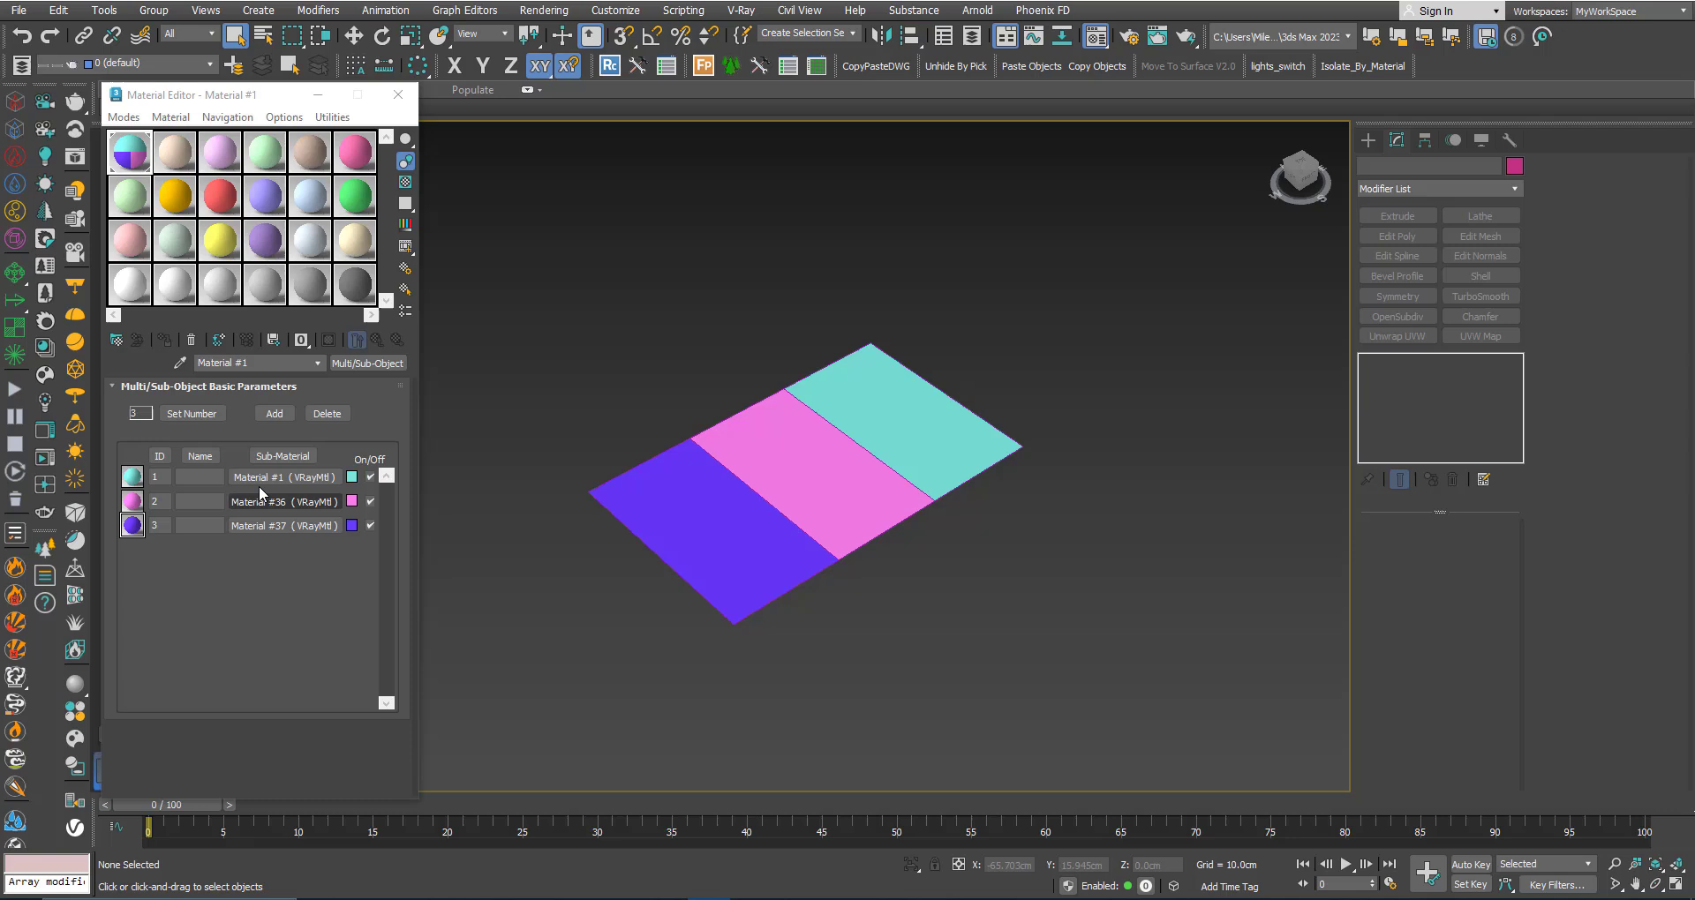
Open sub-material 1 and add a General > Bitmap map to its diffuse
left_click(283, 477)
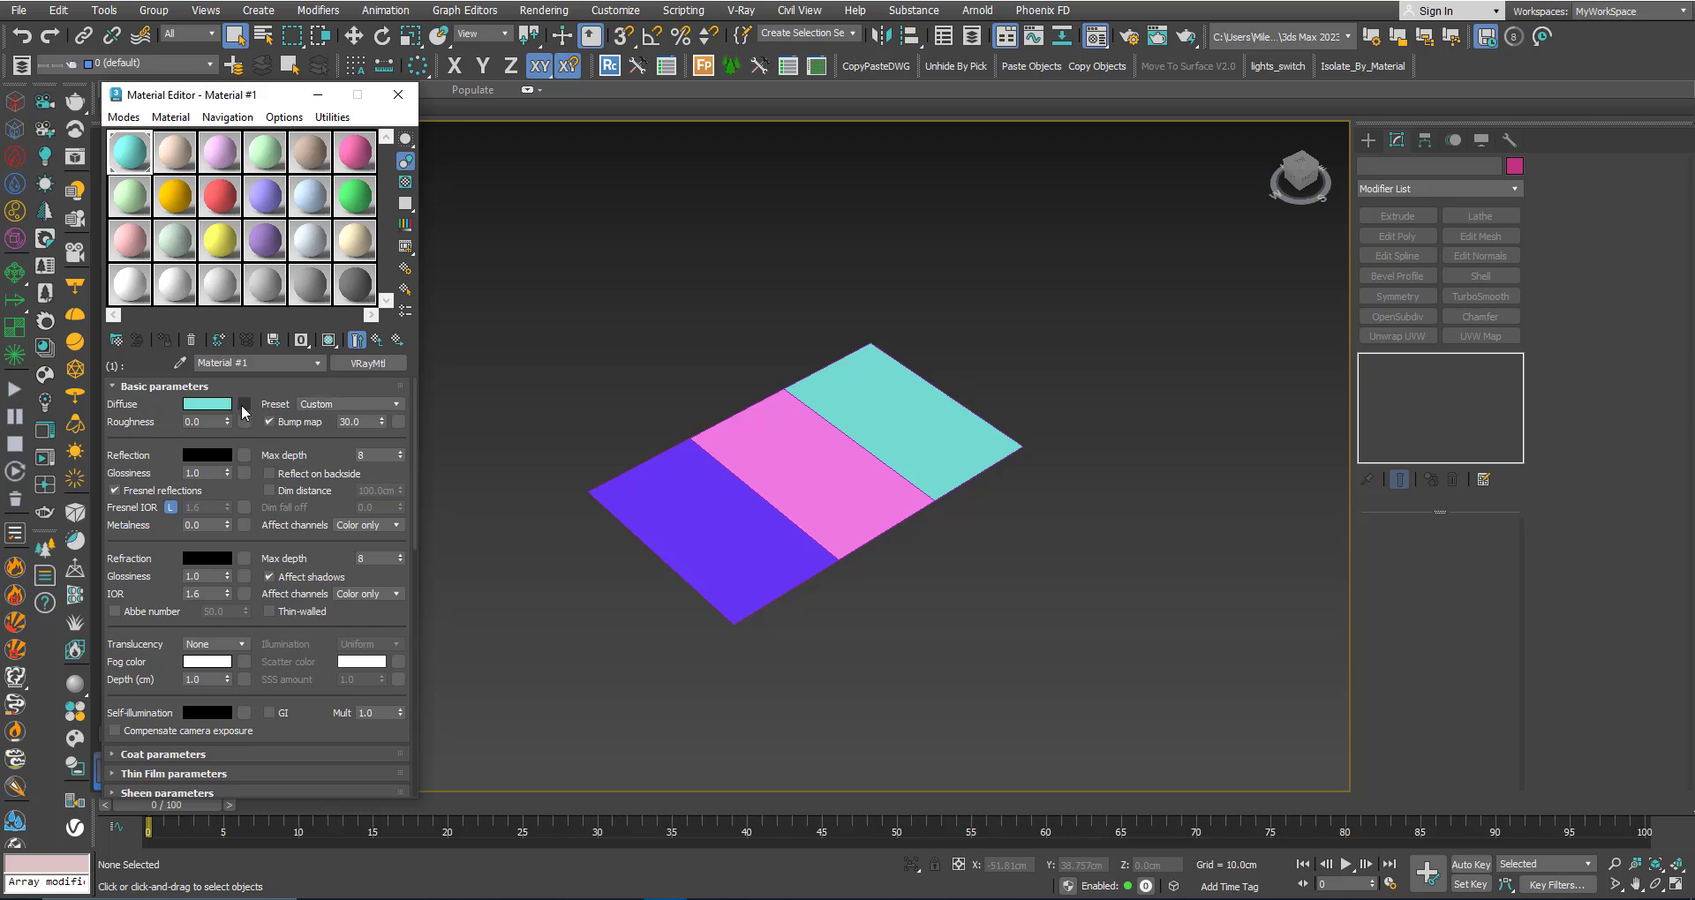
left_click(245, 407)
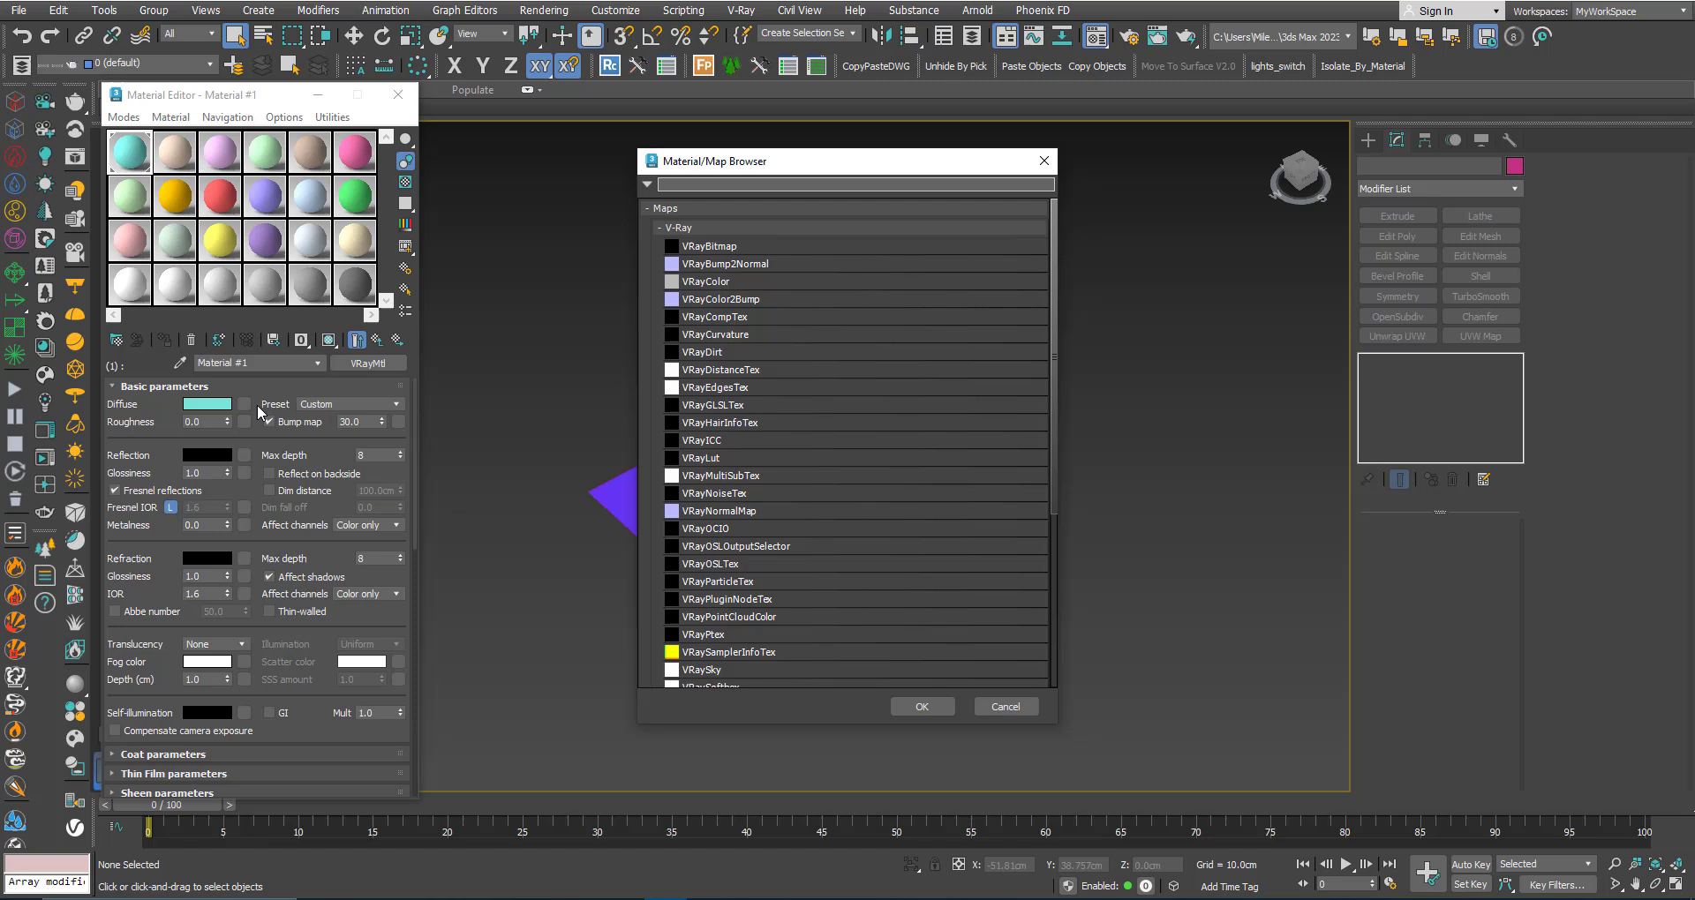
left_click(681, 229)
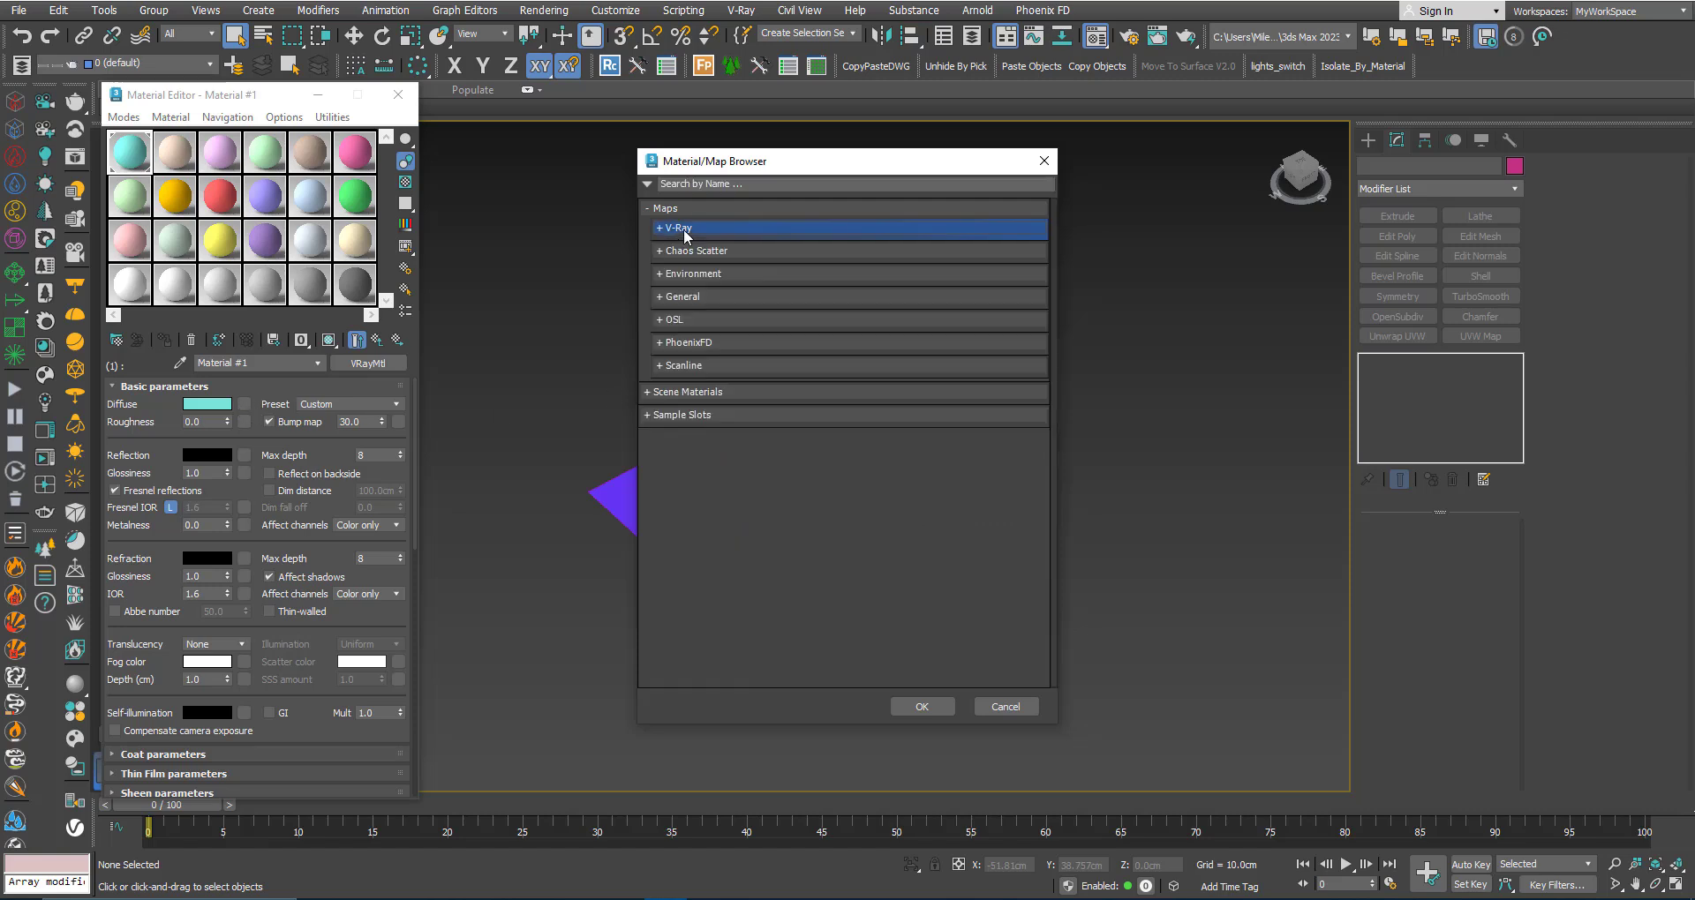
left_click(693, 300)
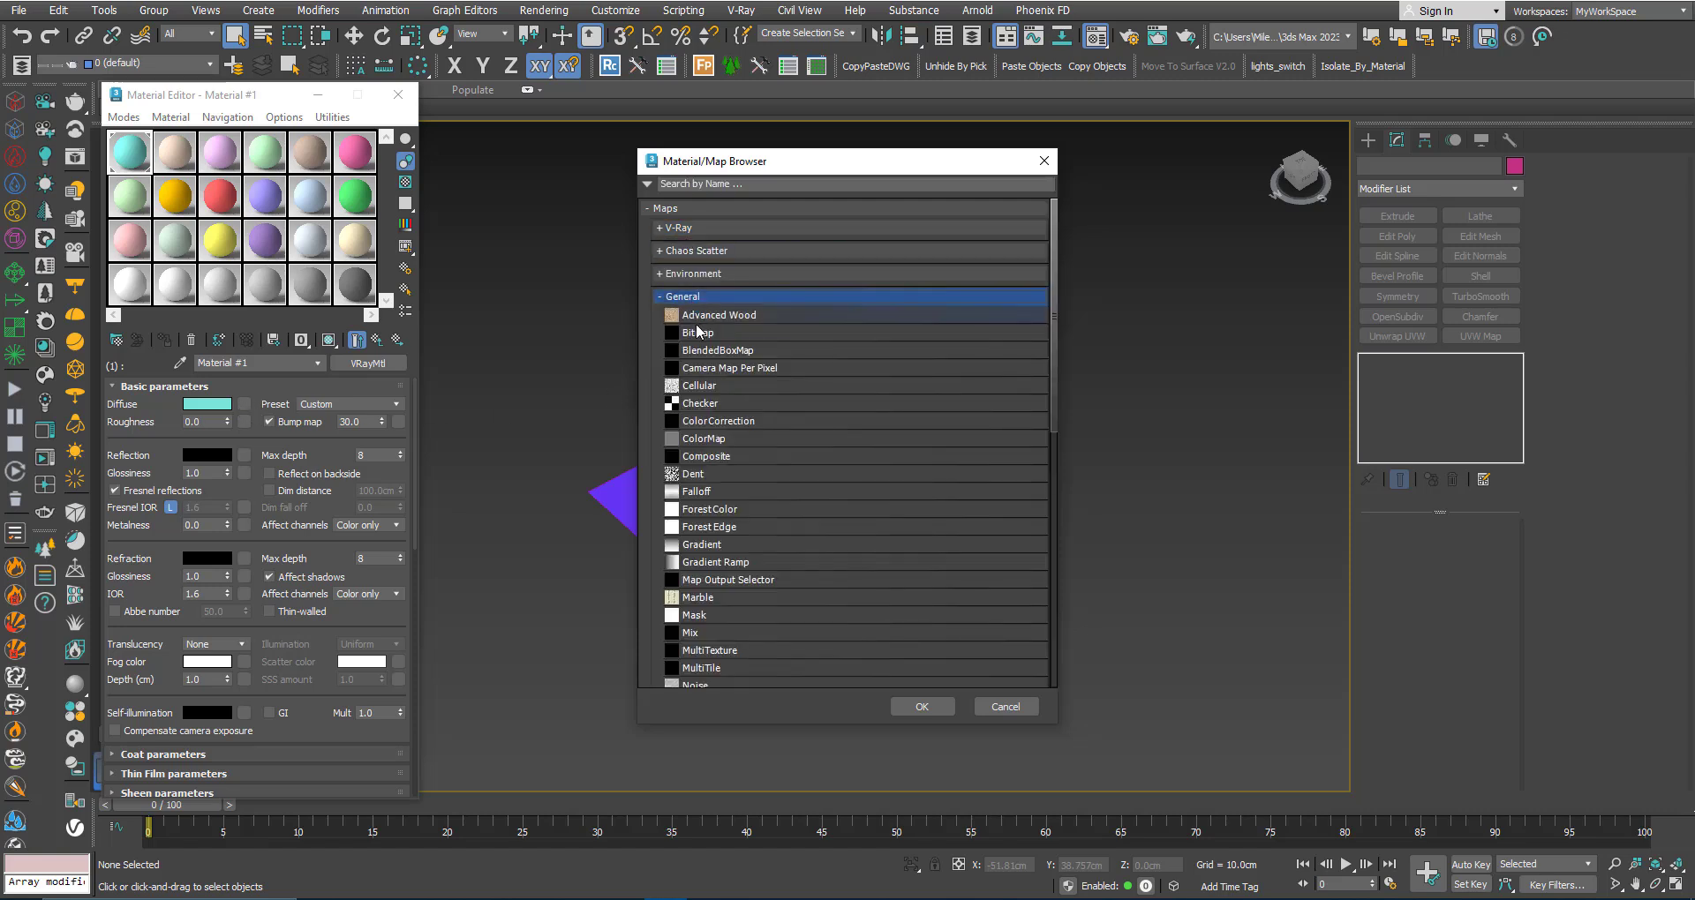
double_click(696, 332)
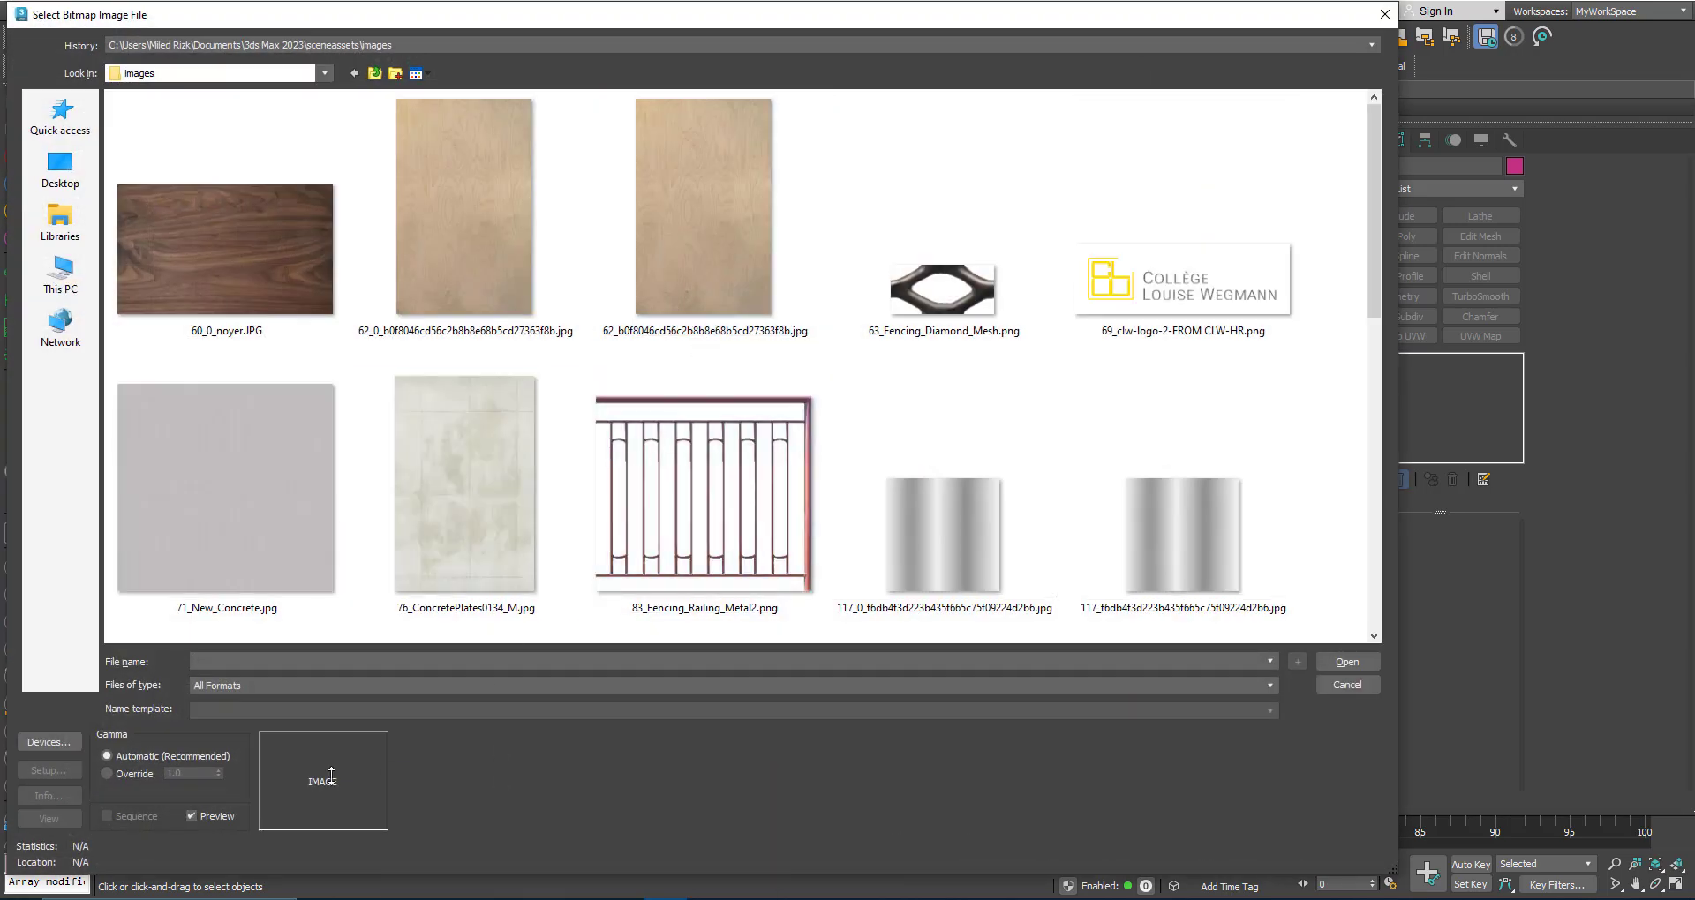
Load Textures\1.jpg, show it shaded in the viewport, and return to the Multi/Sub-Object level
key("ctrl+v")
key("Return")
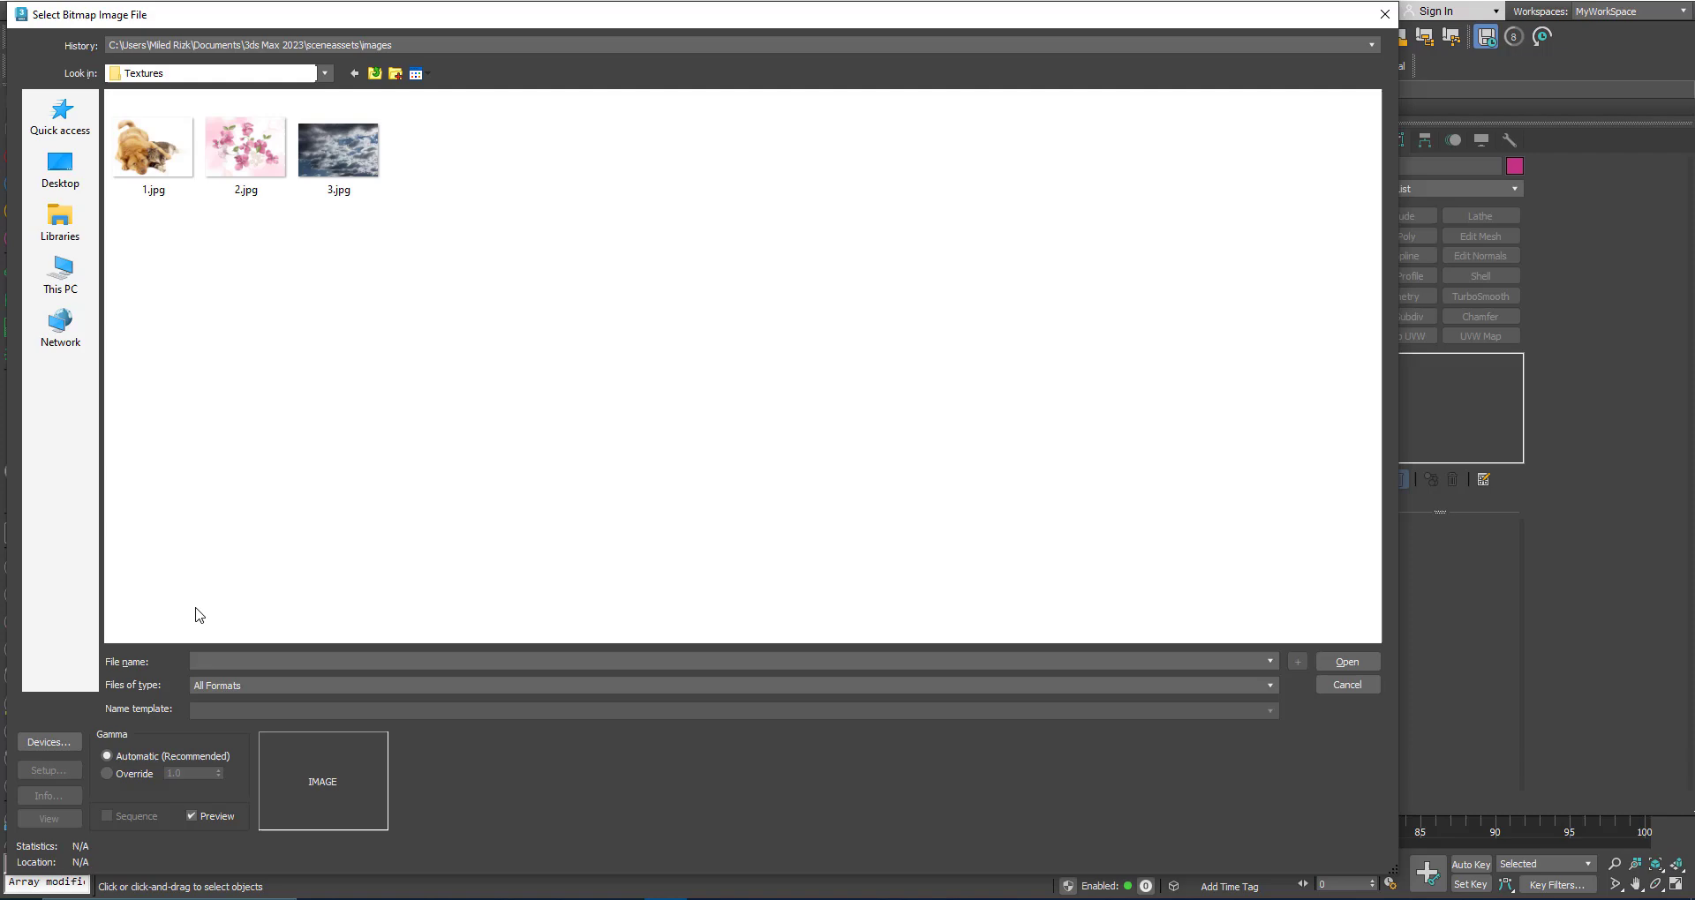
left_click(152, 155)
key("Return")
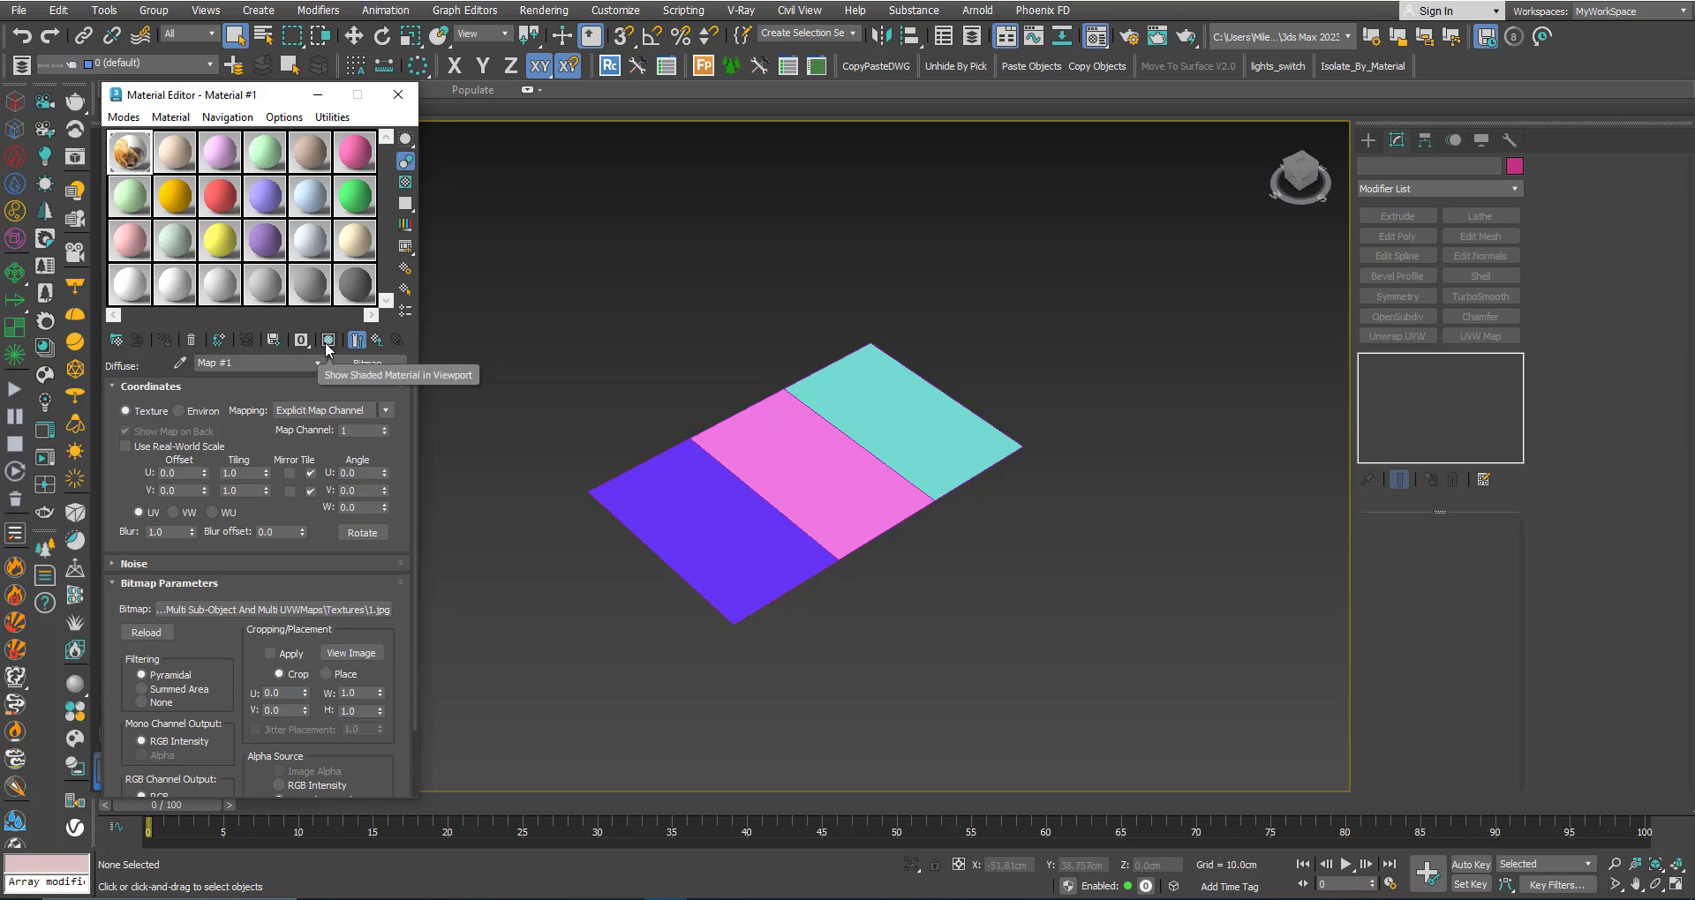
left_click(328, 341)
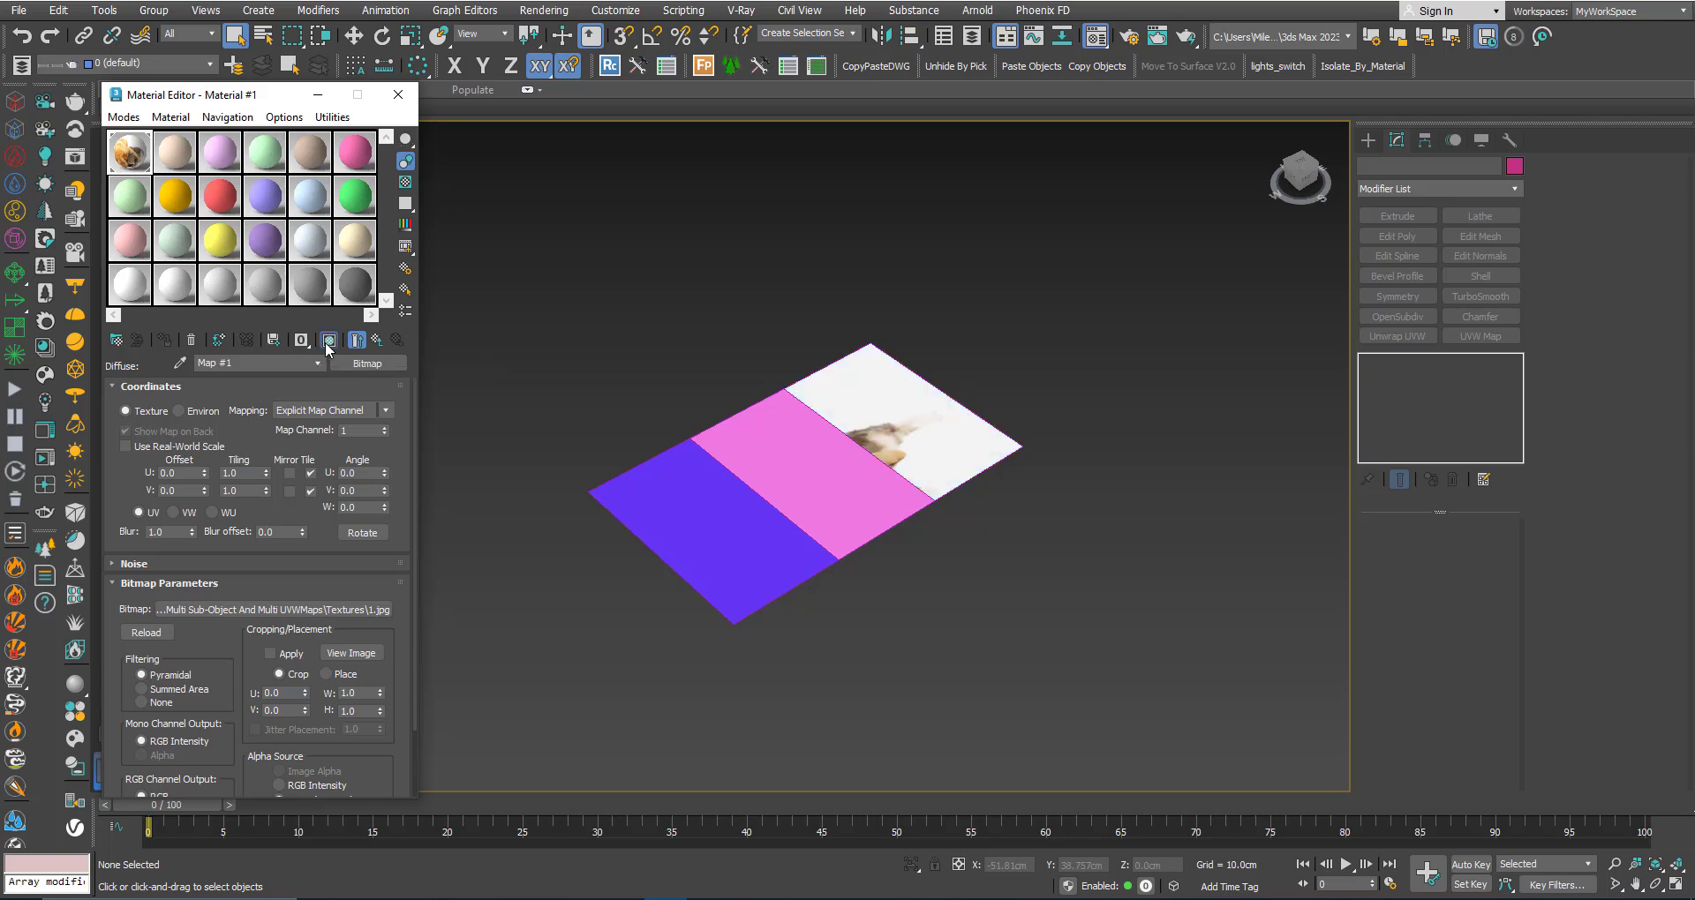
left_click(377, 342)
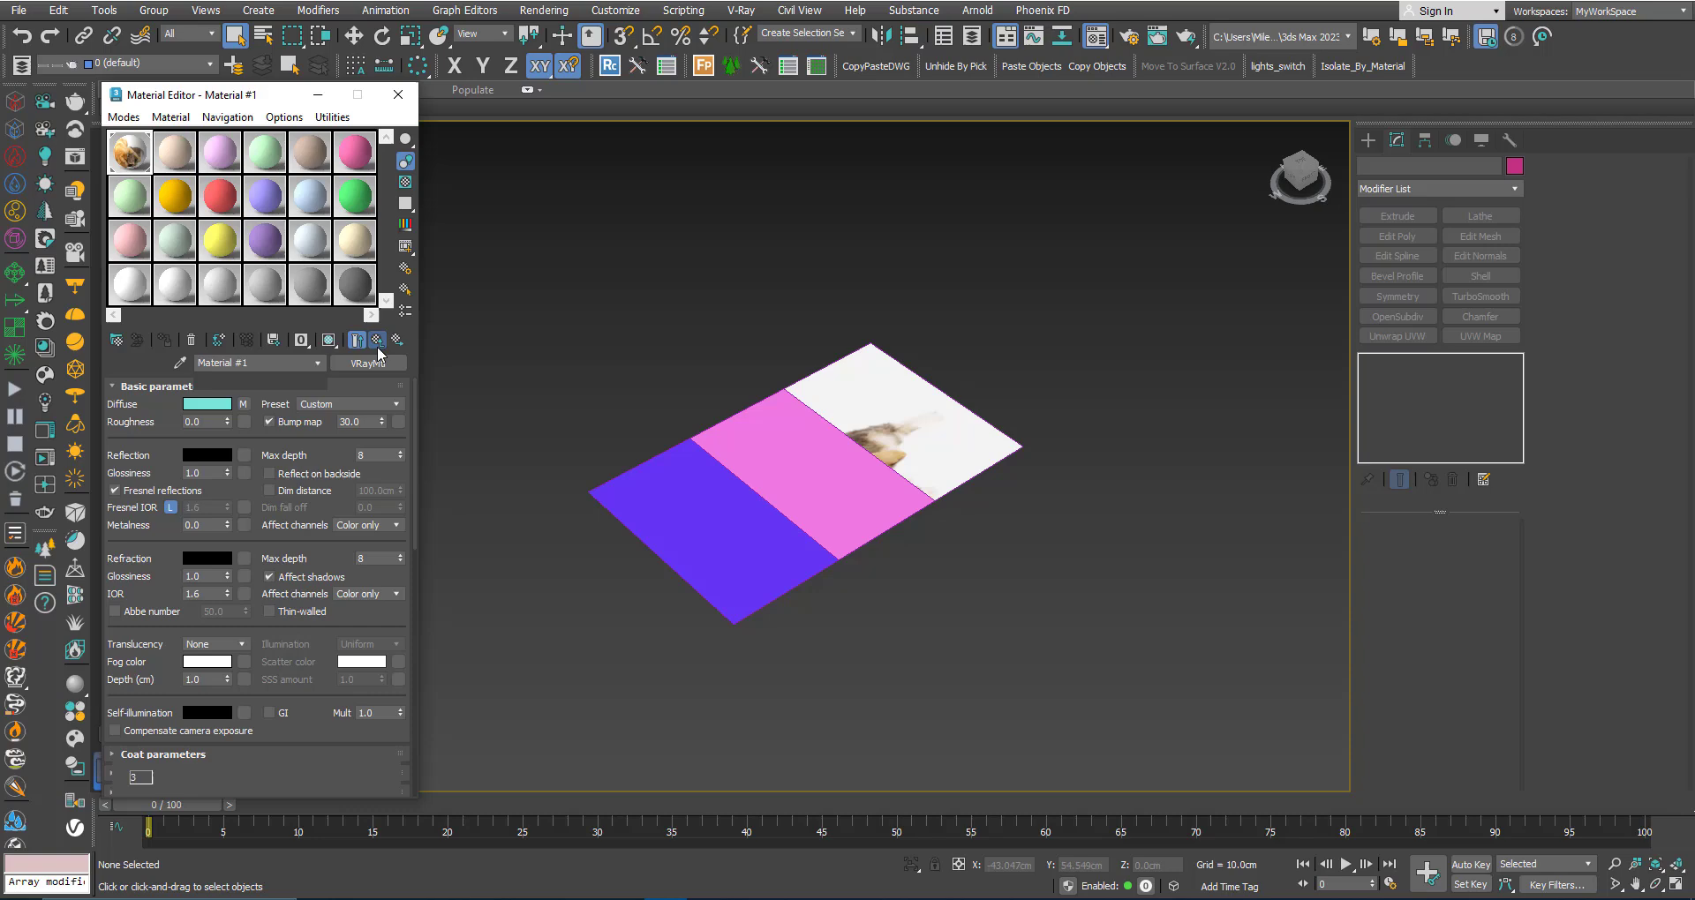
left_click(378, 347)
Give sub-material 2 the bitmap 2.jpg as its diffuse and show it in the viewport
left_click(314, 503)
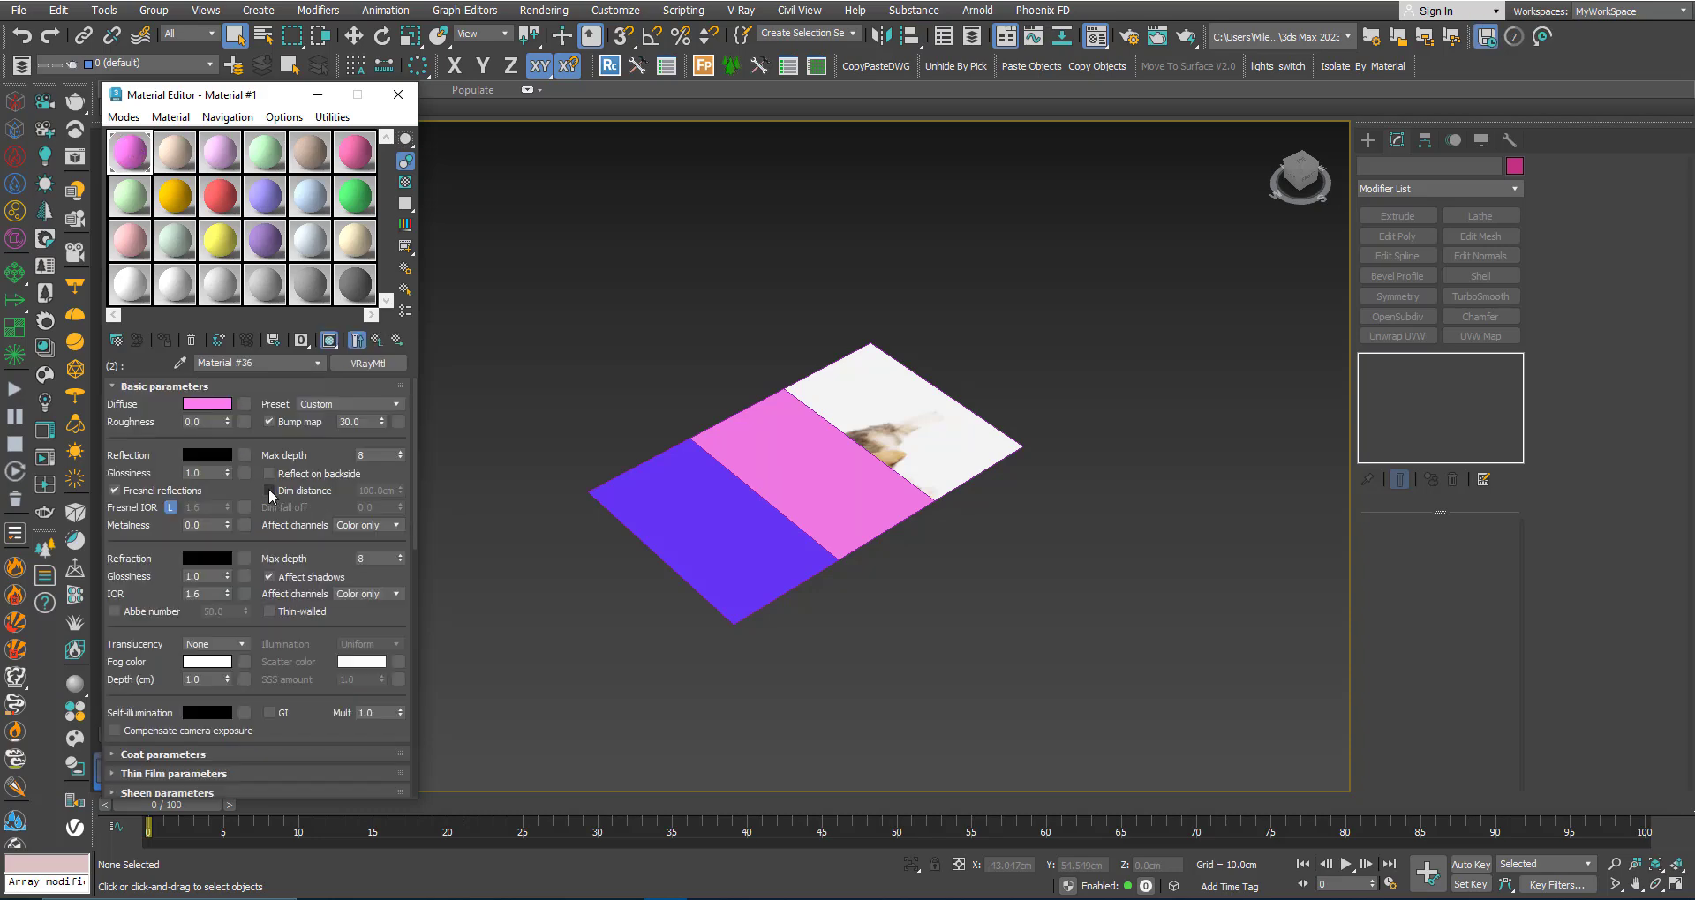
left_click(246, 404)
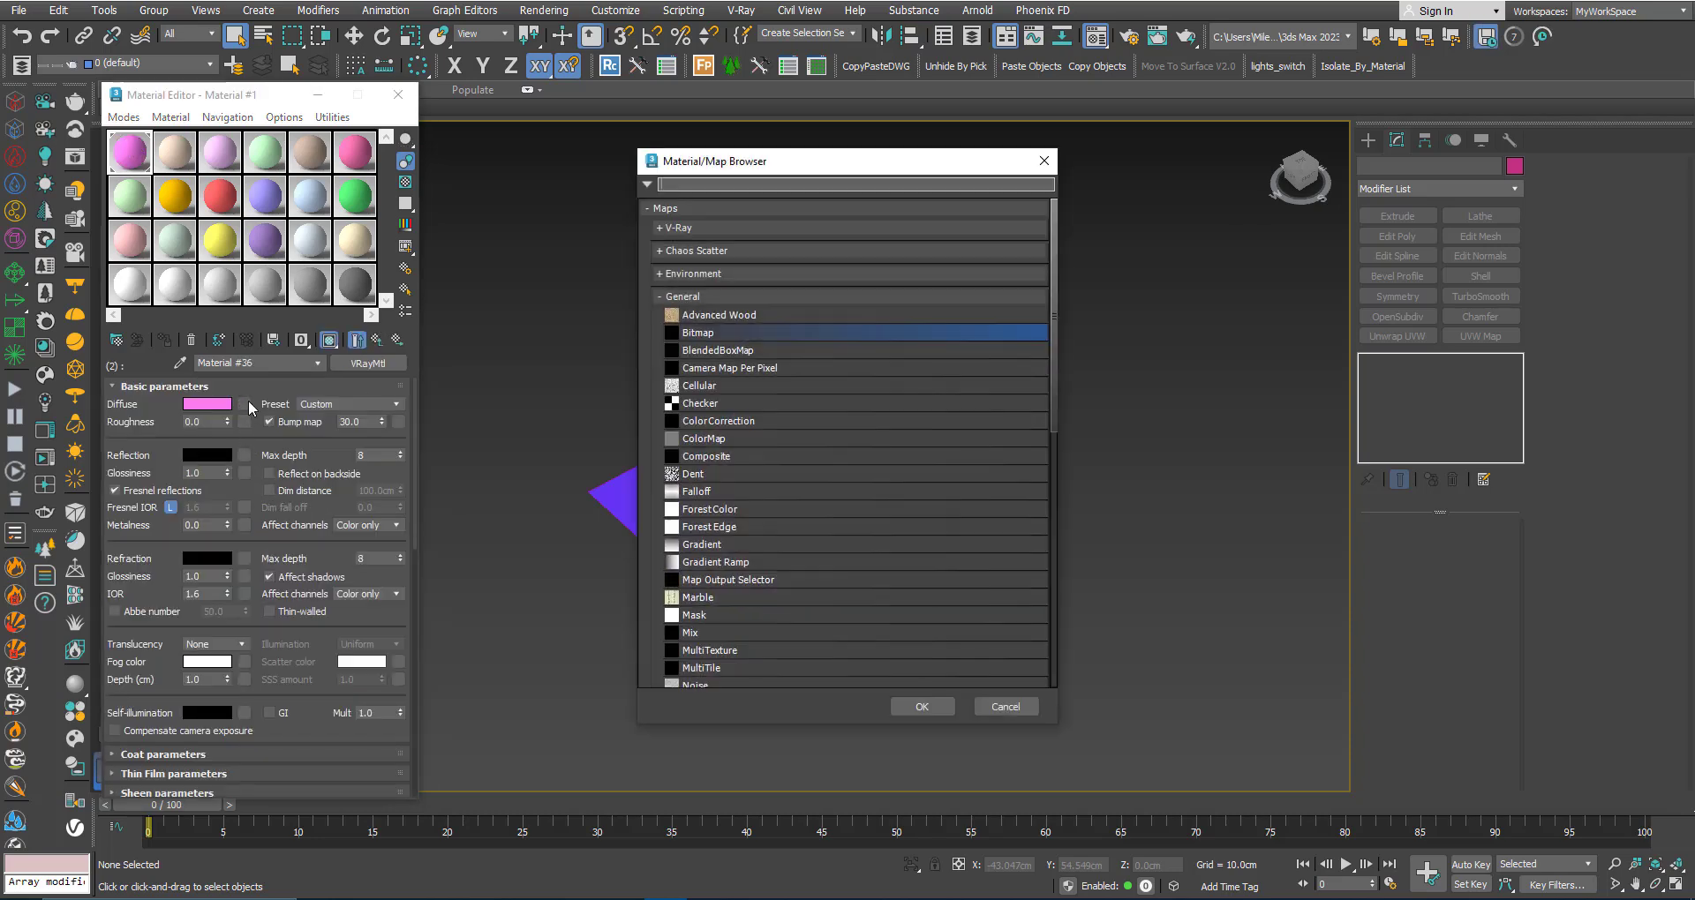
double_click(755, 335)
double_click(247, 145)
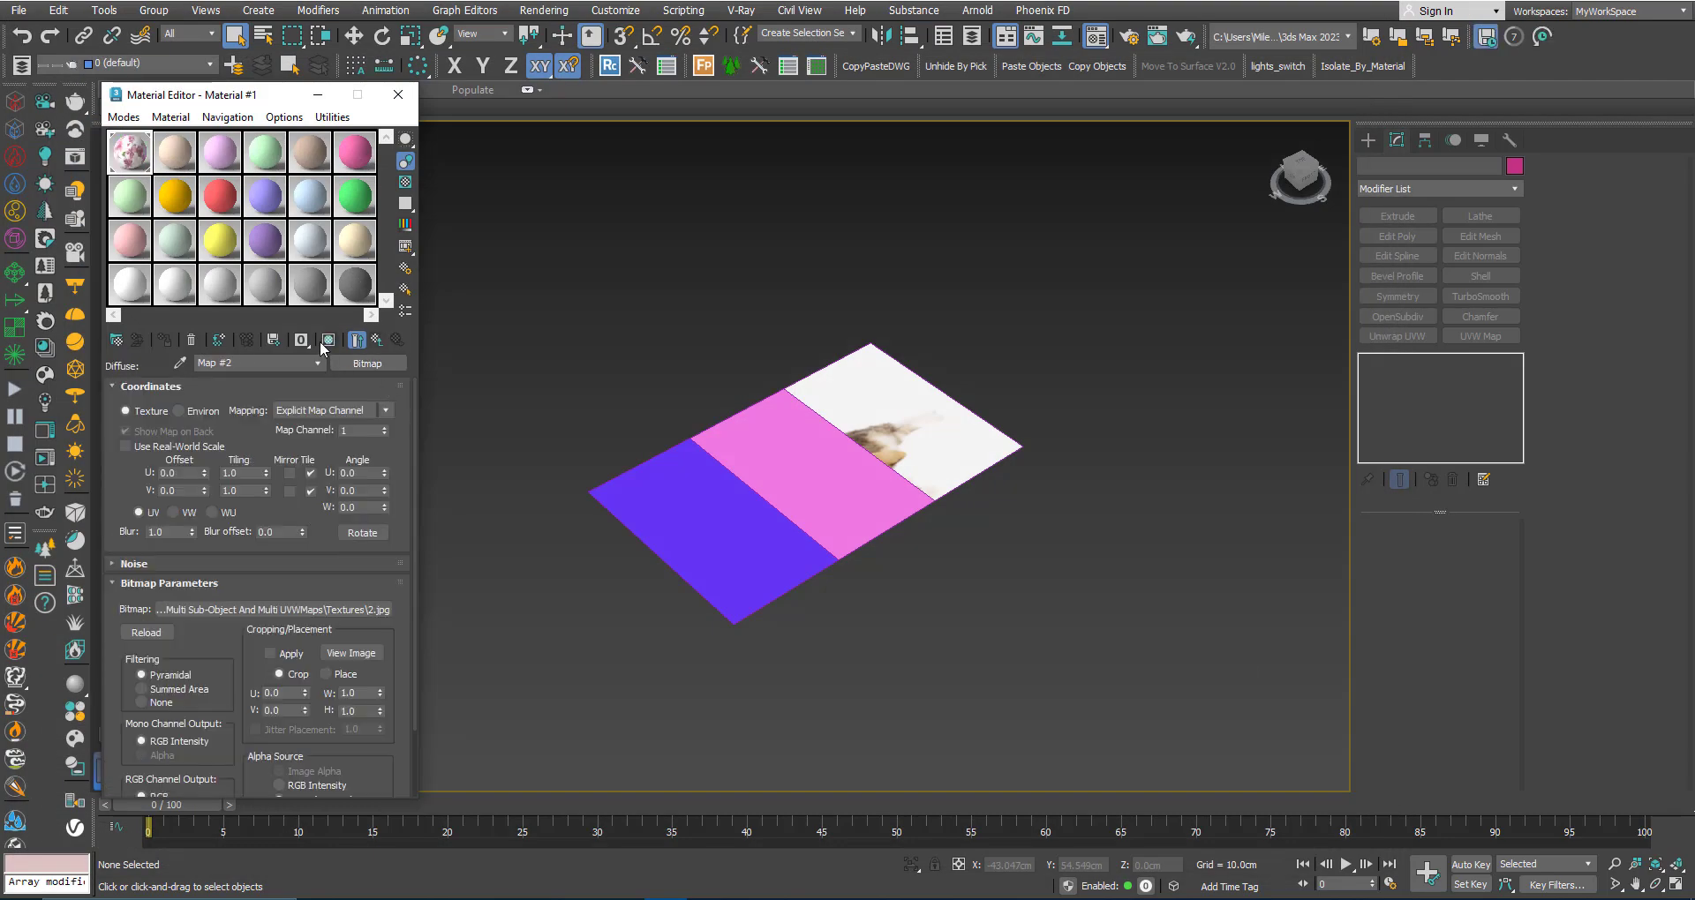
left_click(325, 343)
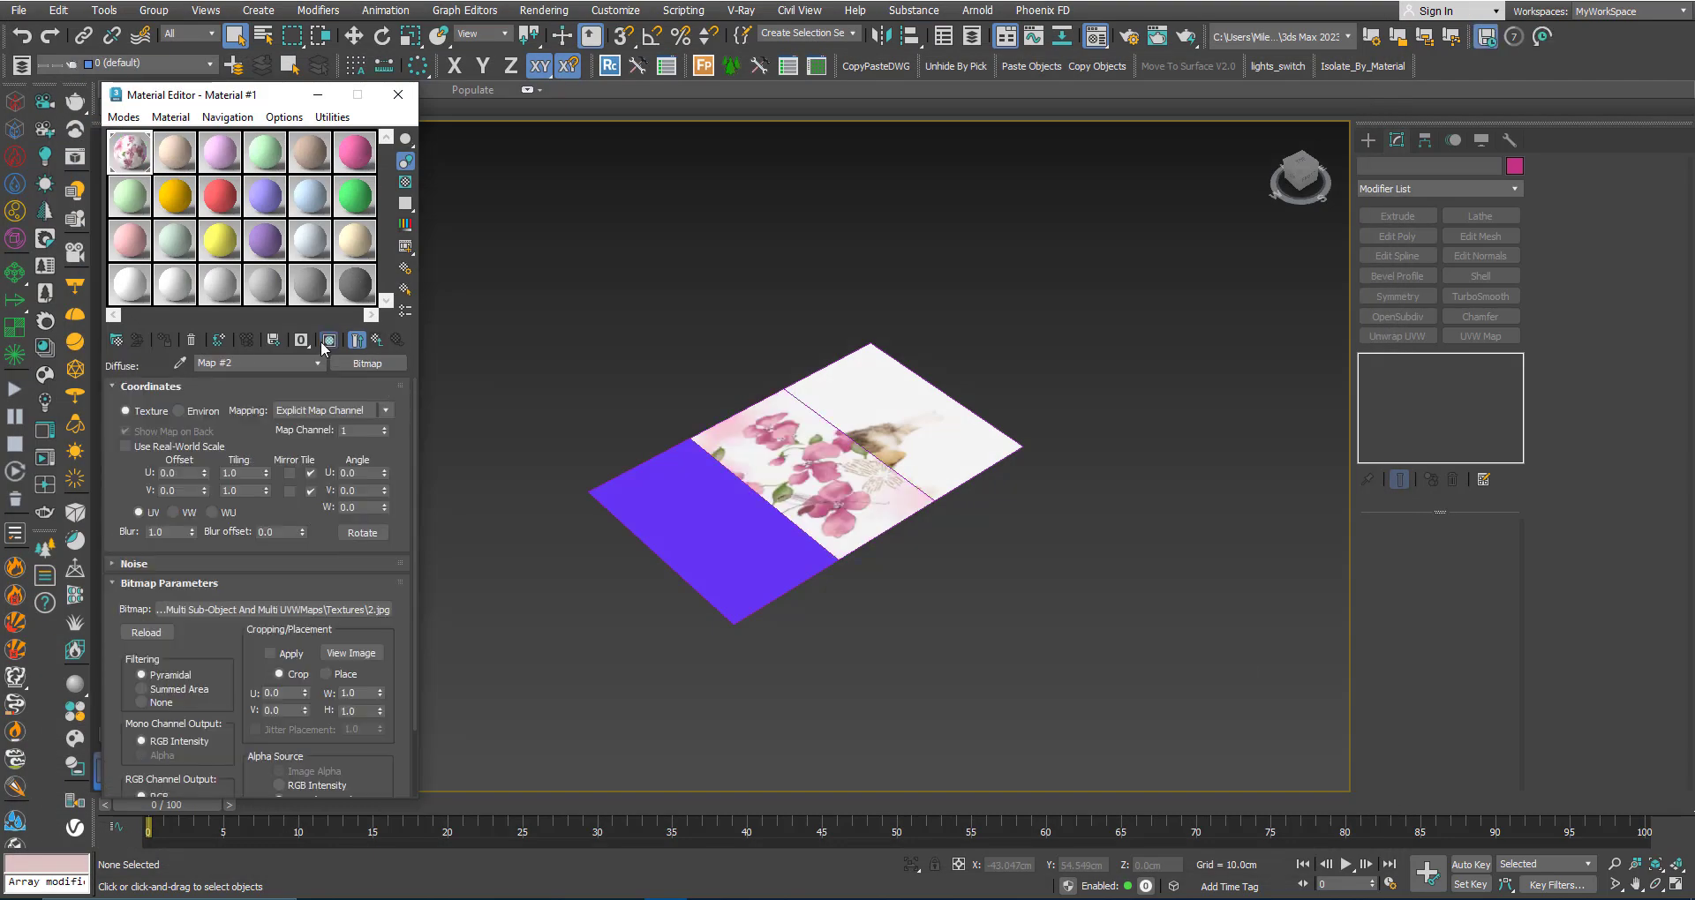
left_click(383, 345)
left_click(386, 350)
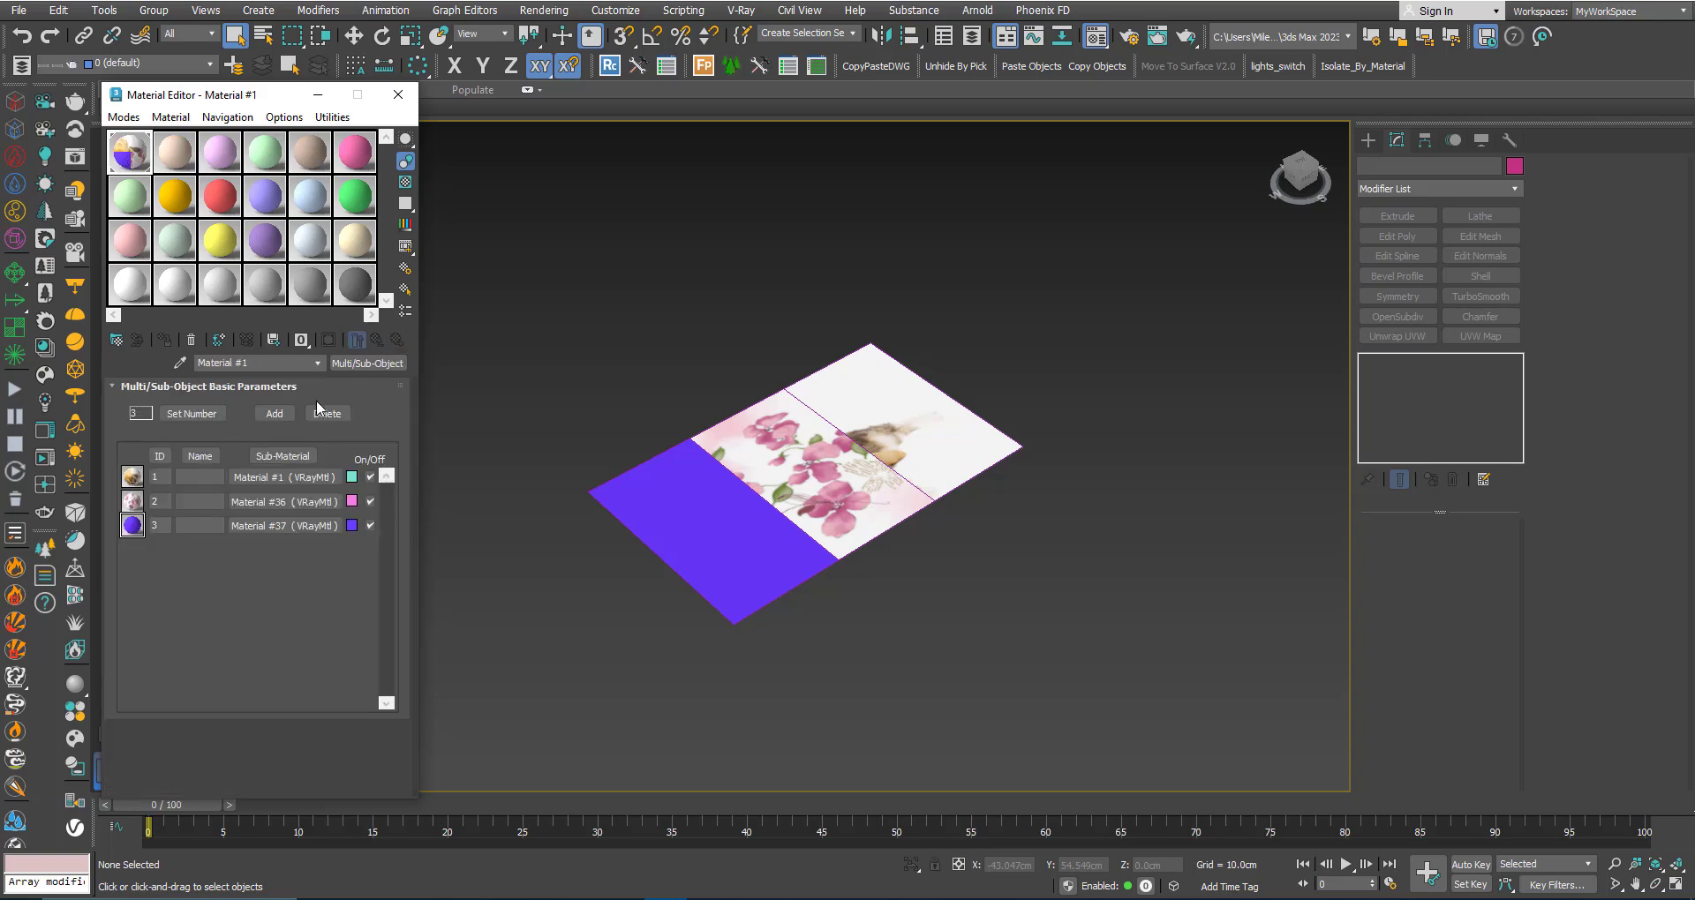
Give the purple sub-material 3 the cloud bitmap 3.jpg as its diffuse and show it shaded
left_click(286, 525)
left_click(244, 404)
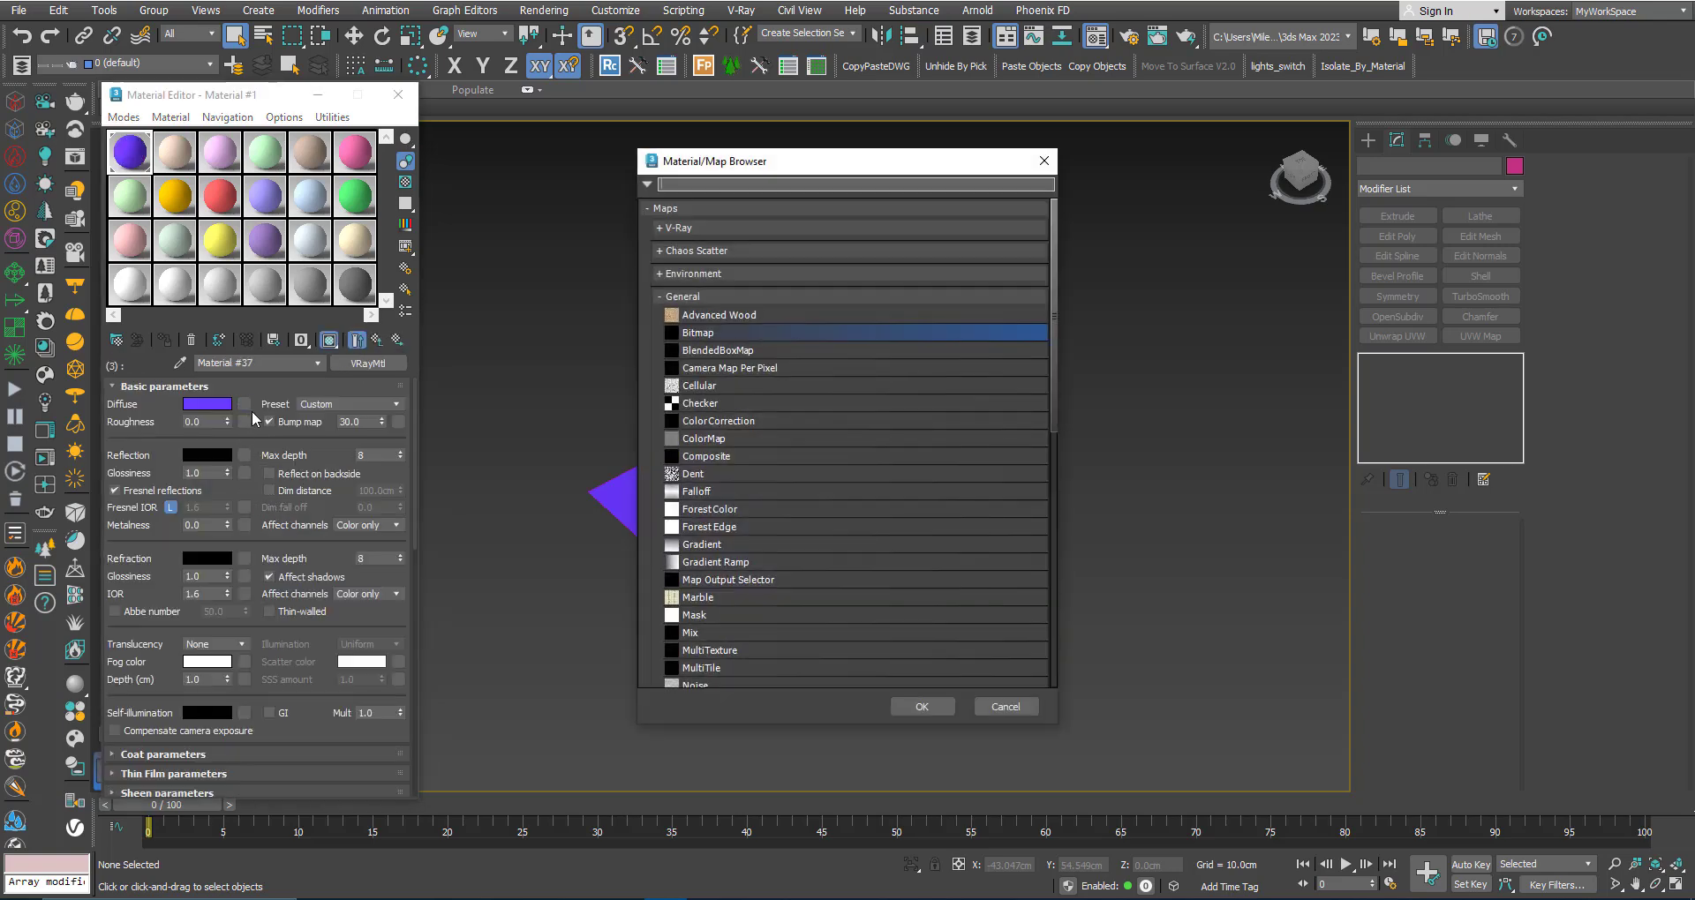
double_click(696, 334)
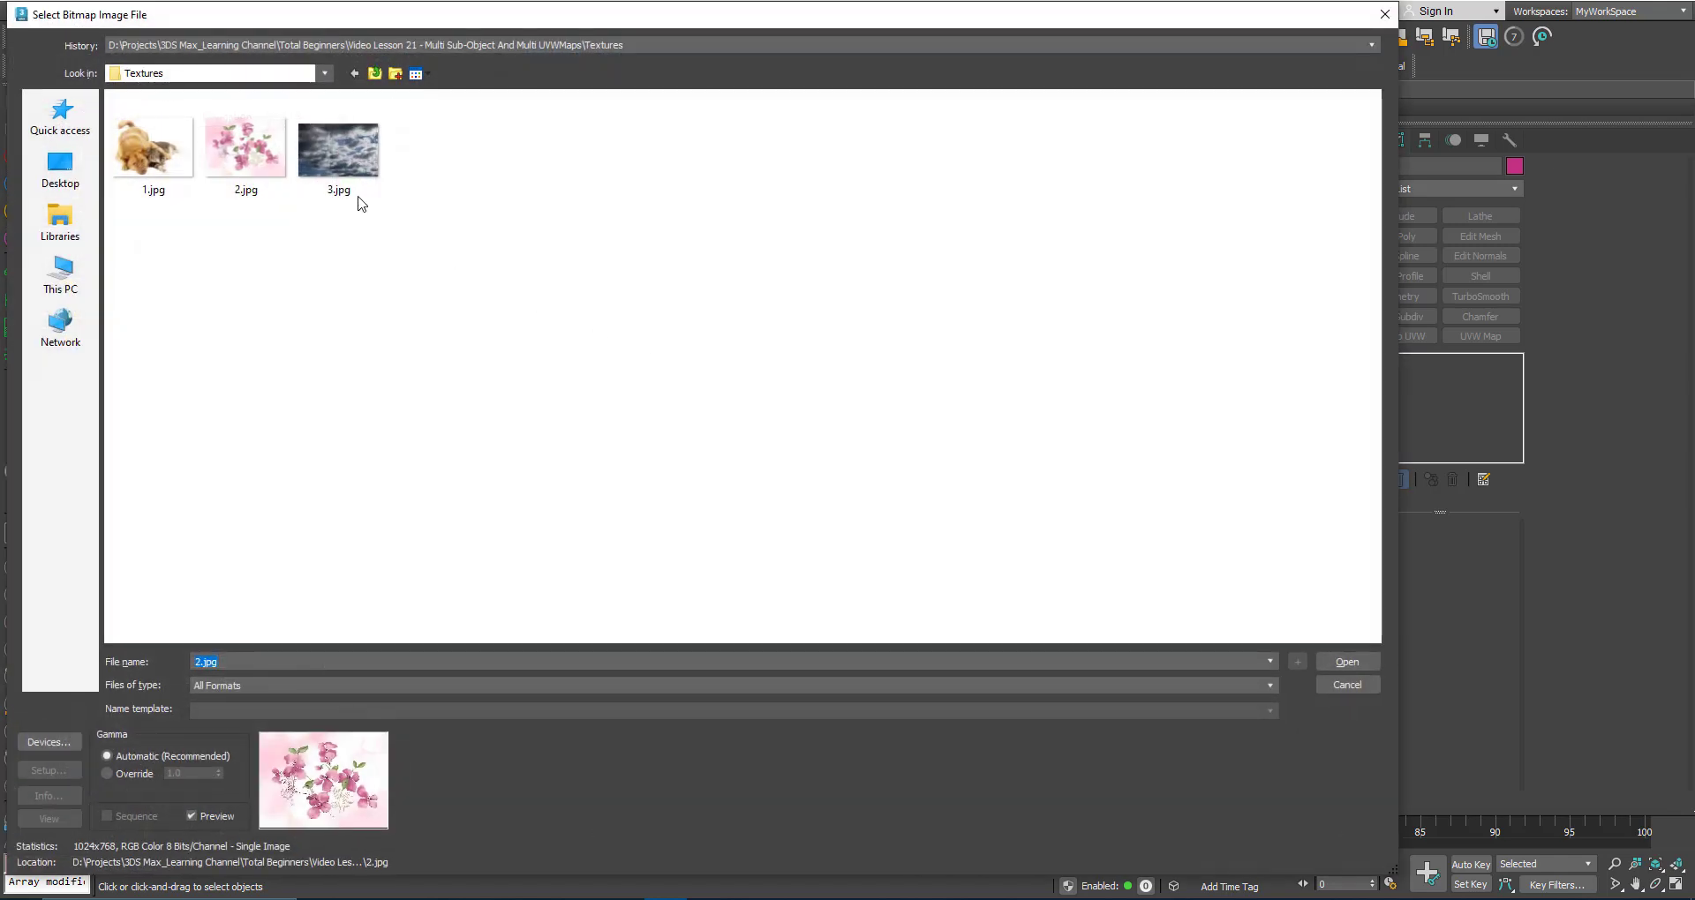
double_click(346, 187)
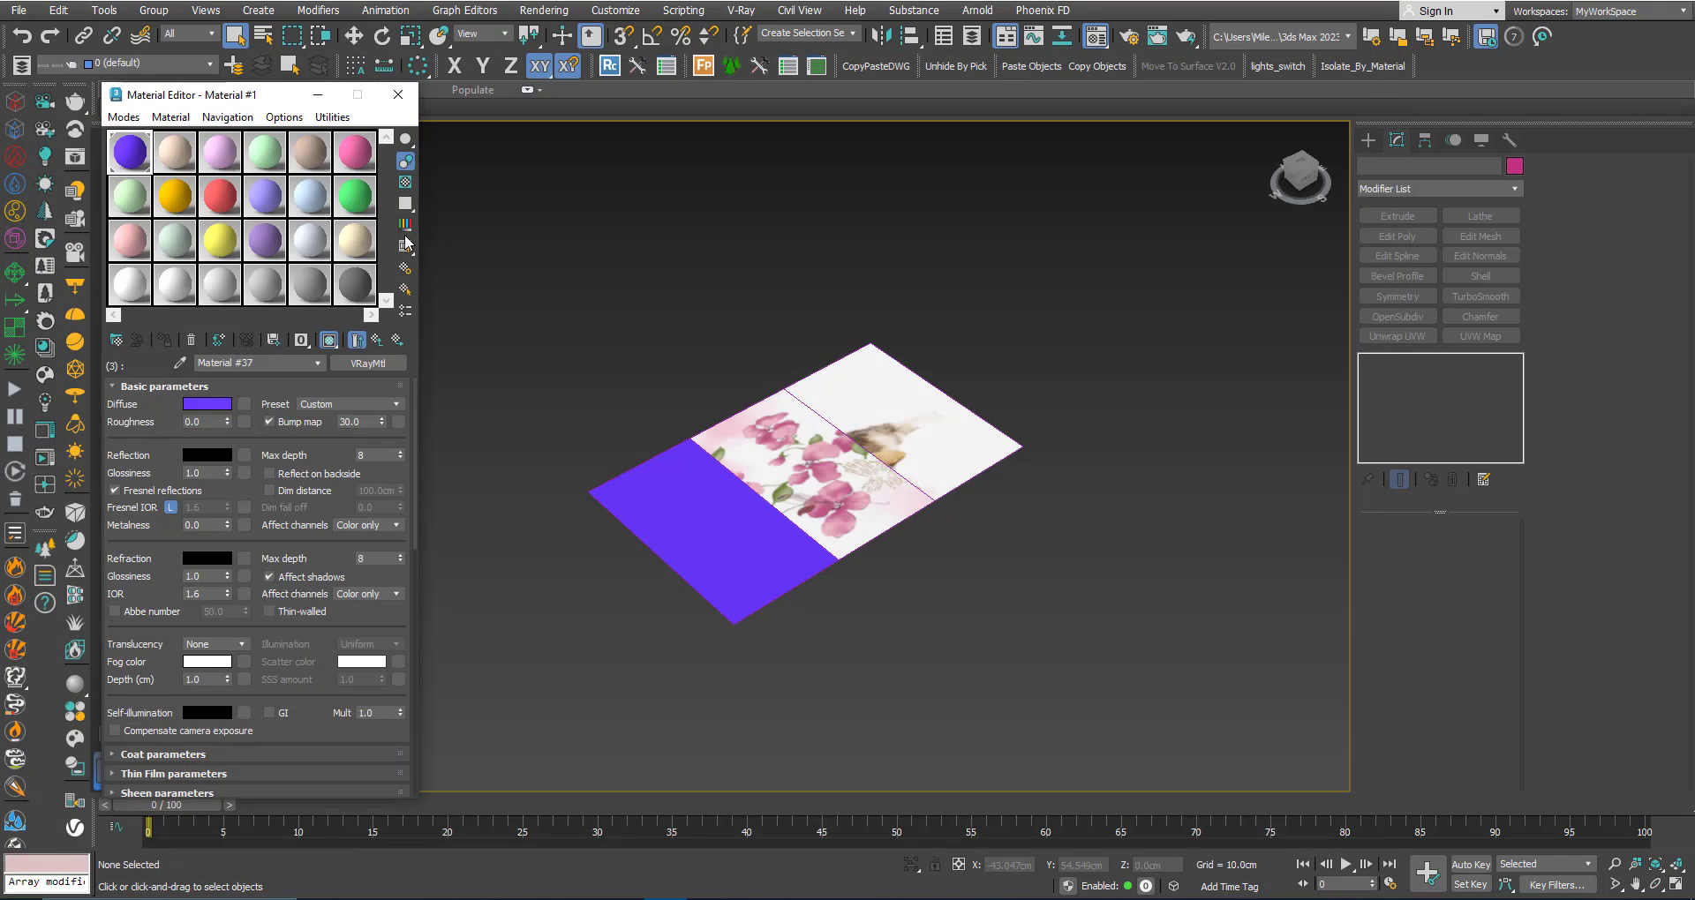
left_click(329, 339)
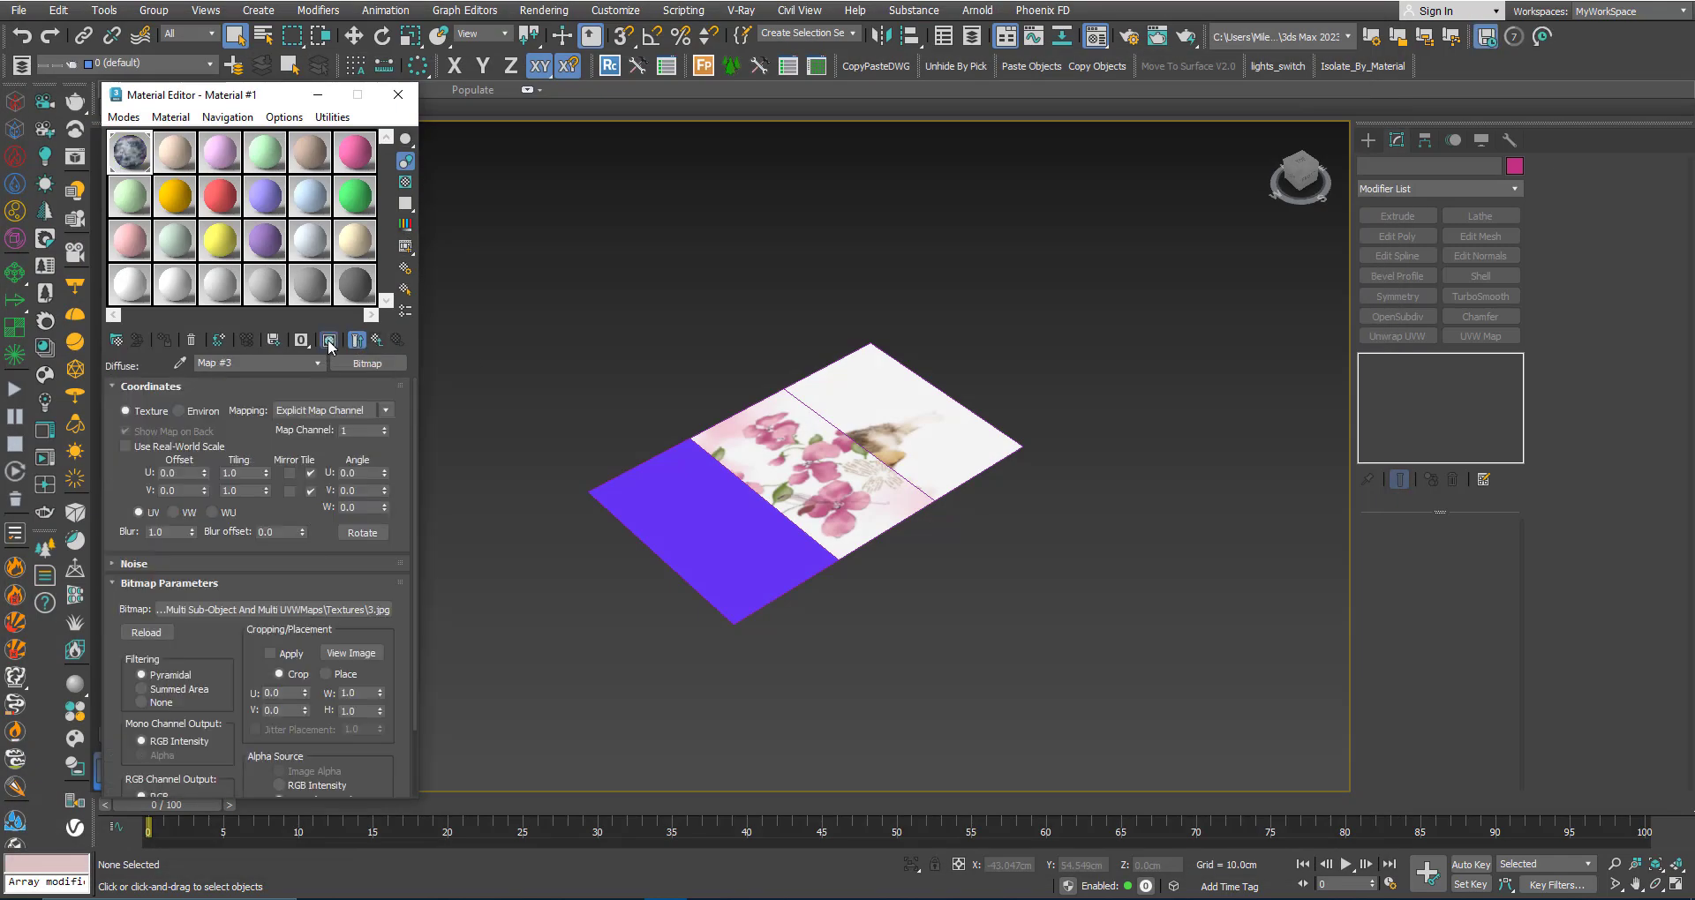
left_click(377, 340)
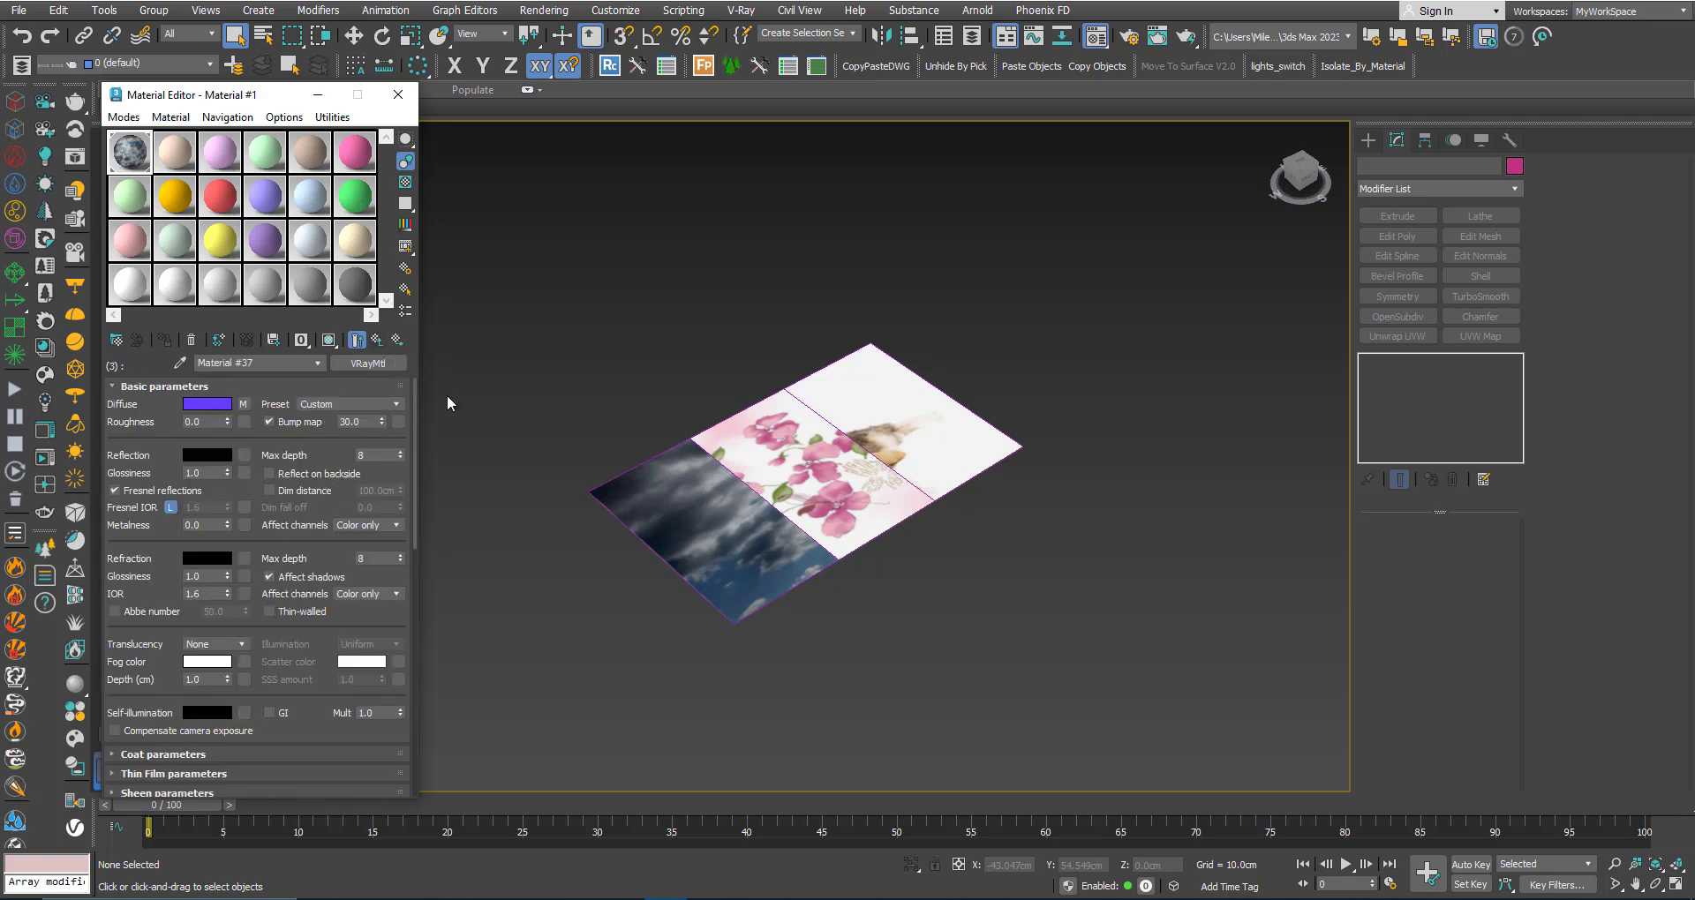
left_click(379, 342)
middle_click_drag(825, 506, 799, 493)
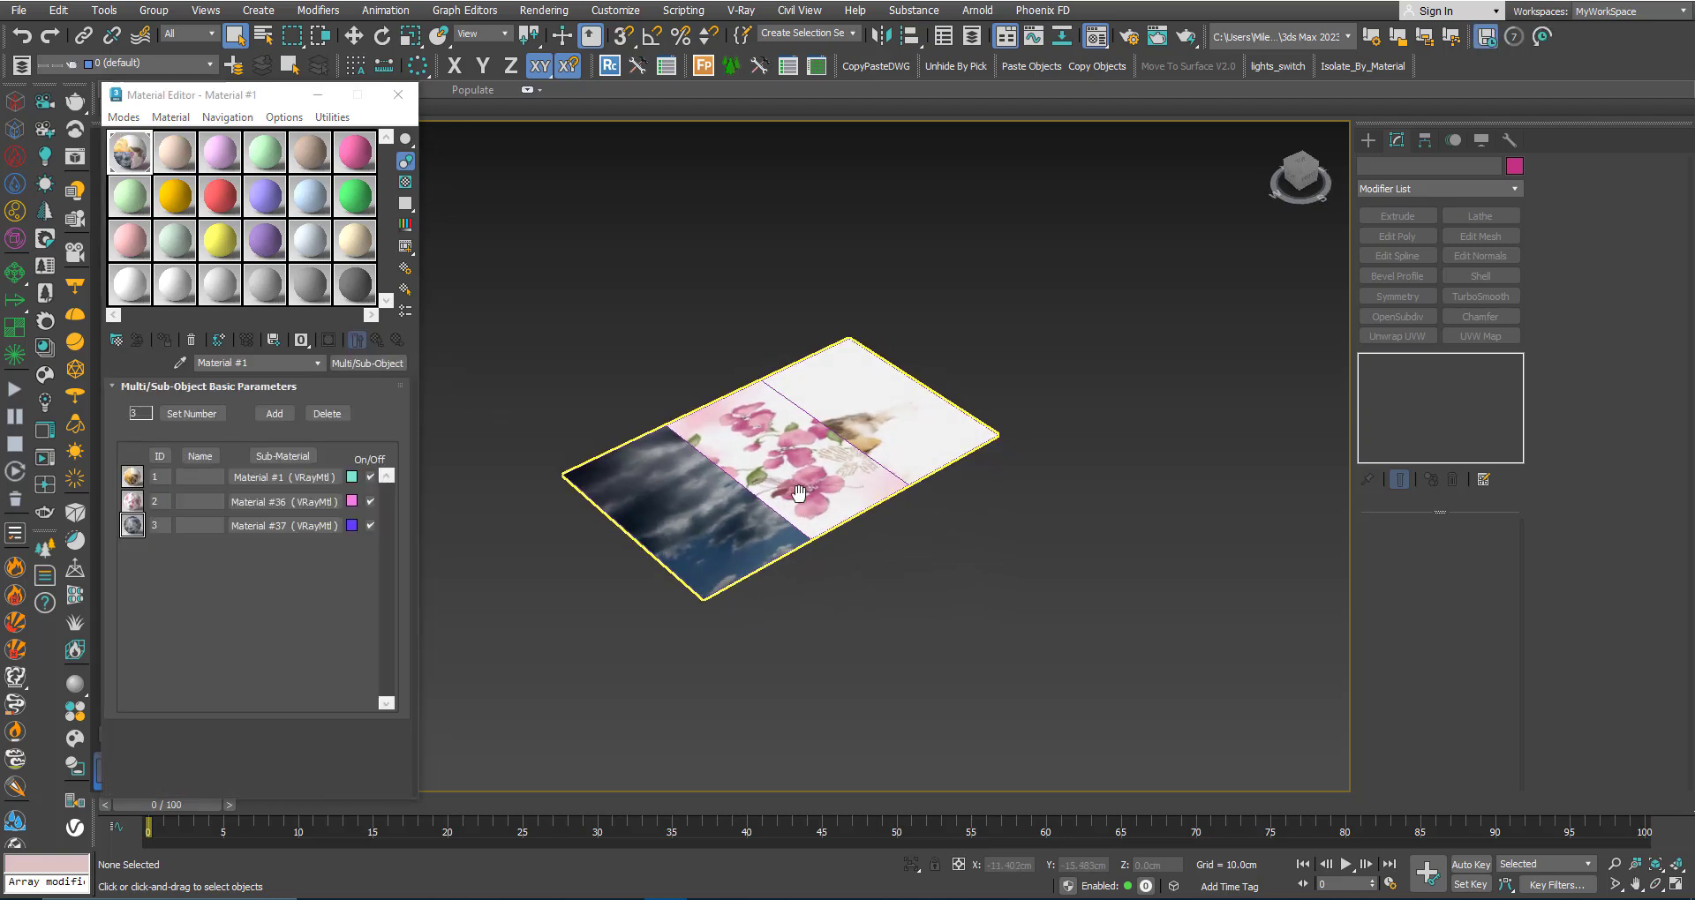
Select Plane001 and add a Planar UVW Map modifier from the Modifier List above Editable Poly
left_click(799, 493)
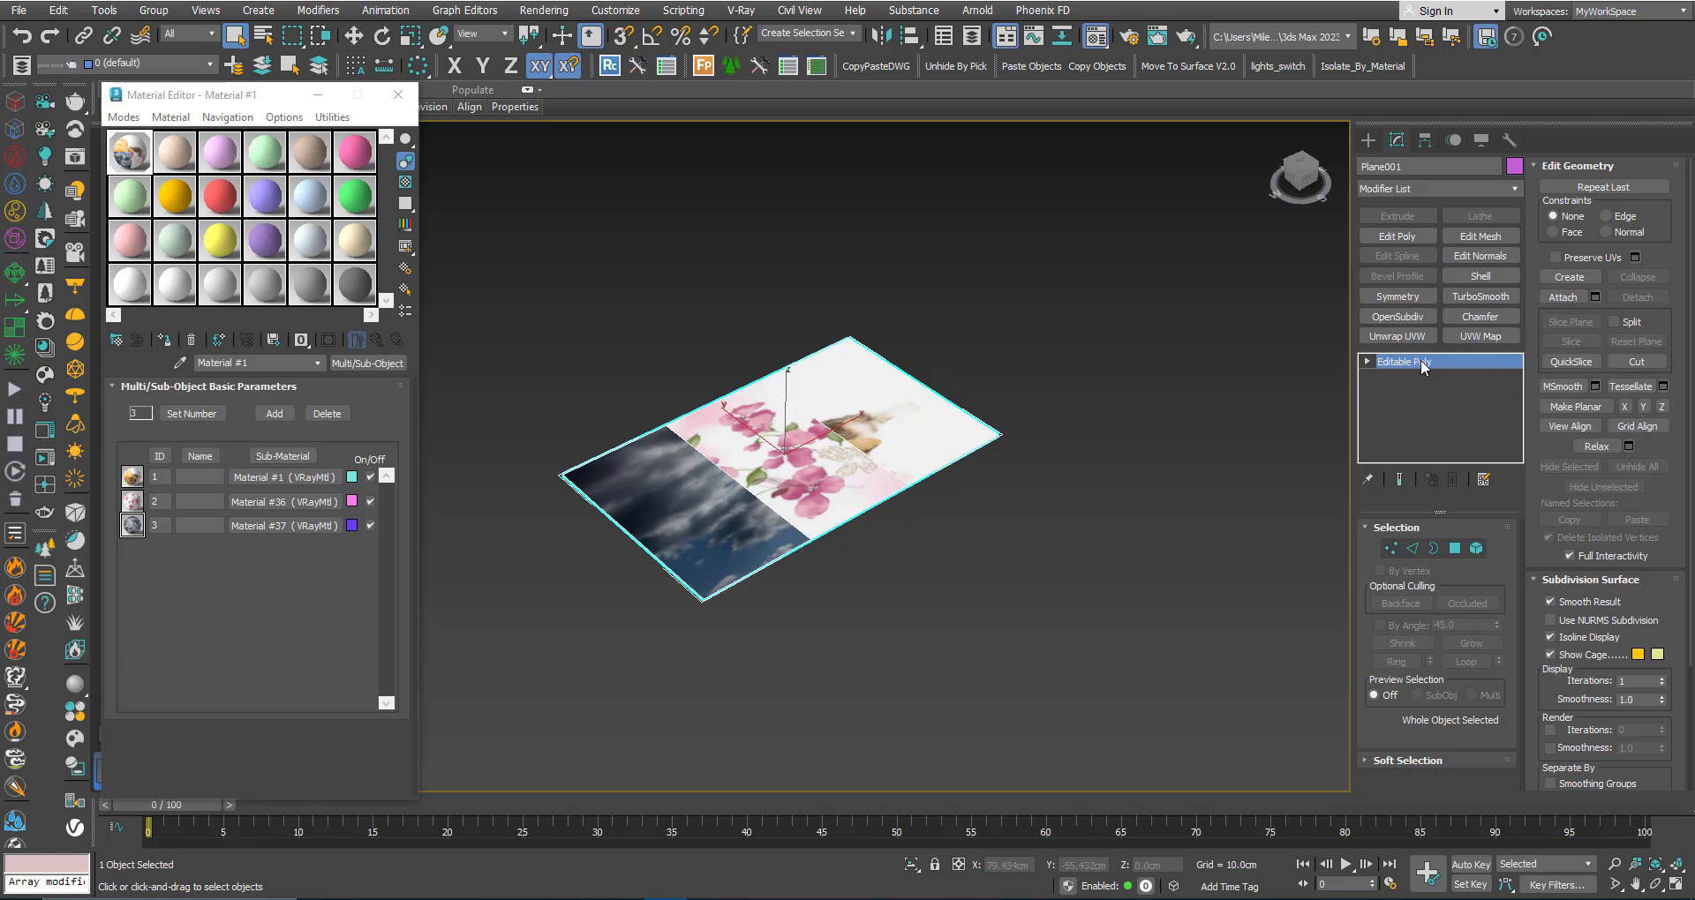
left_click(1482, 337)
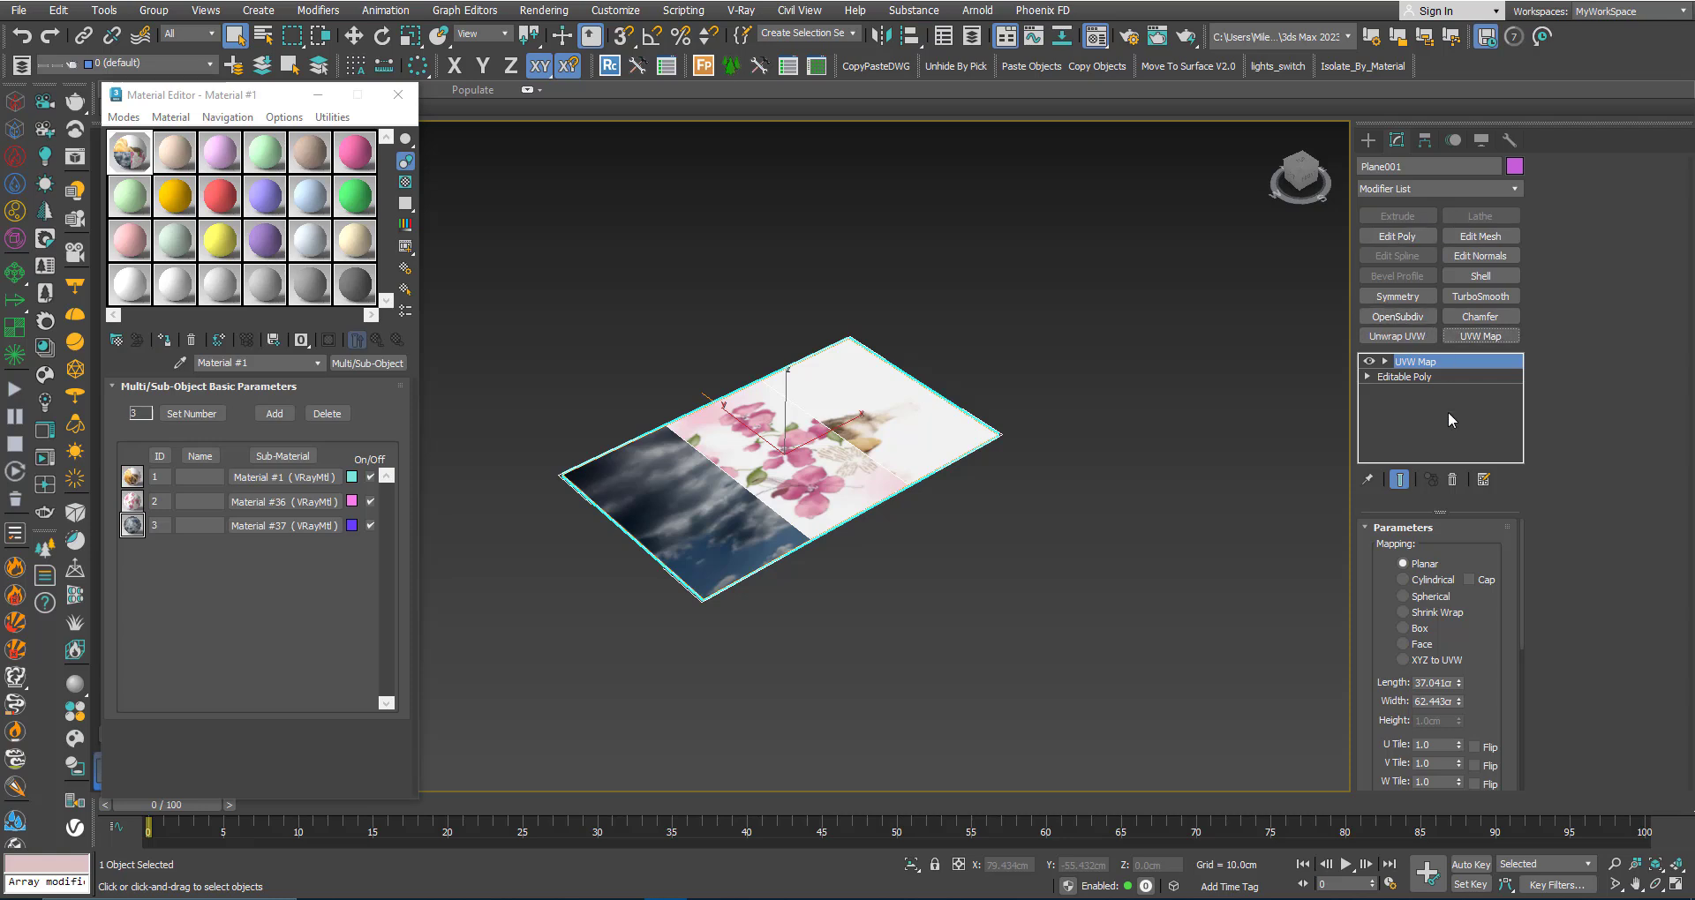
left_click(1453, 478)
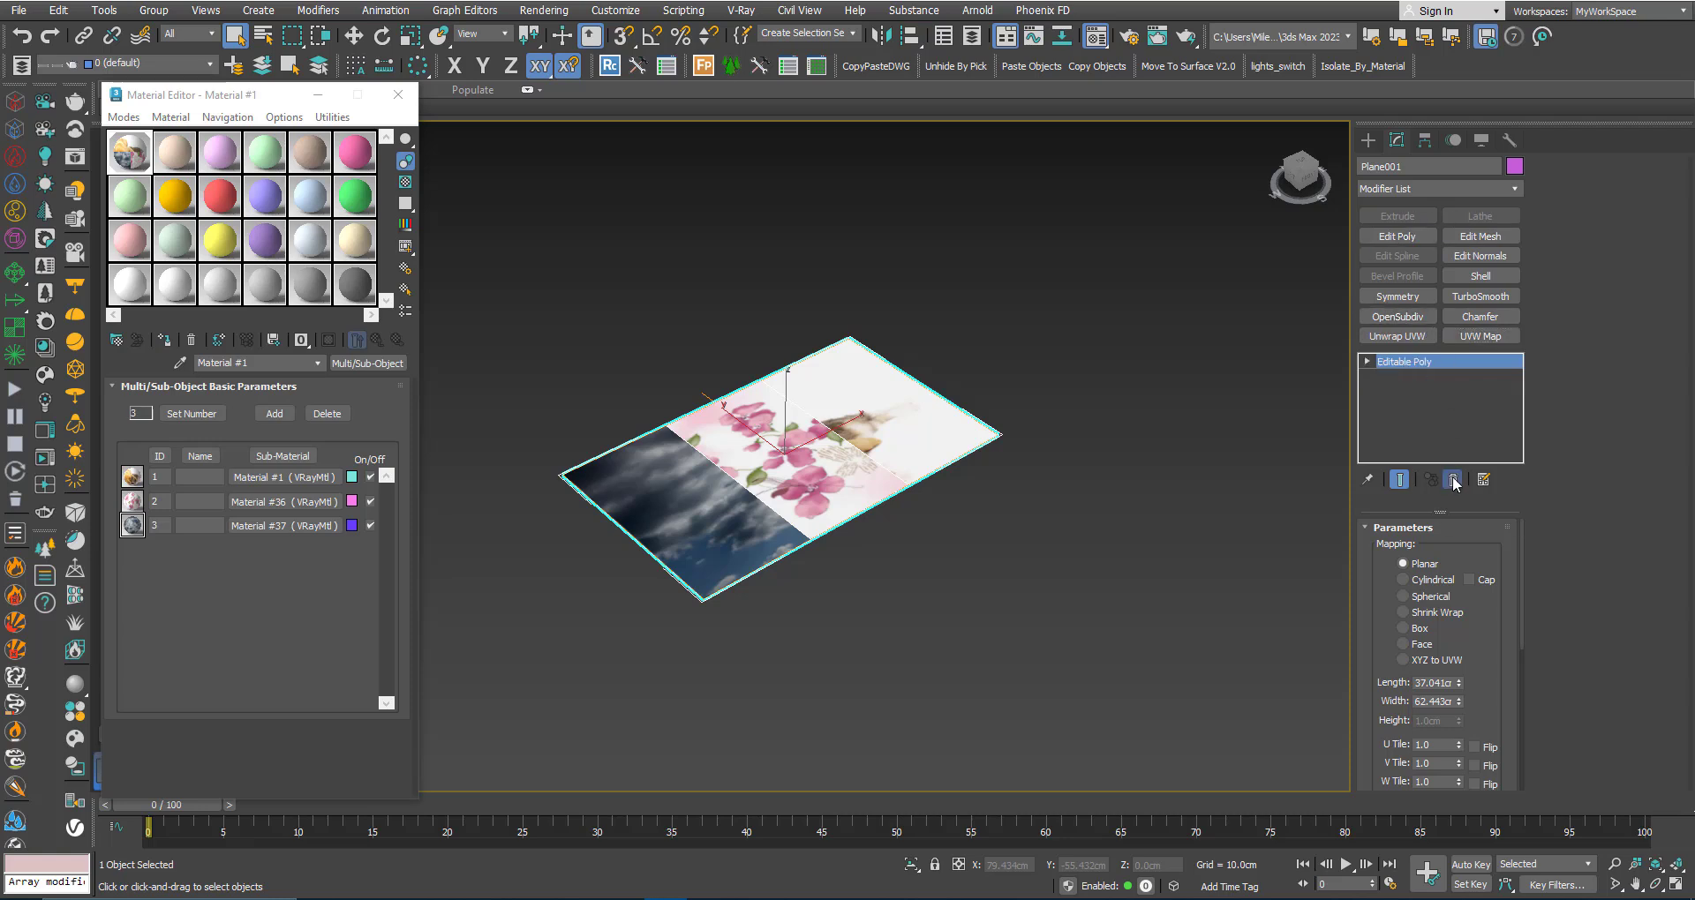
left_click(1409, 188)
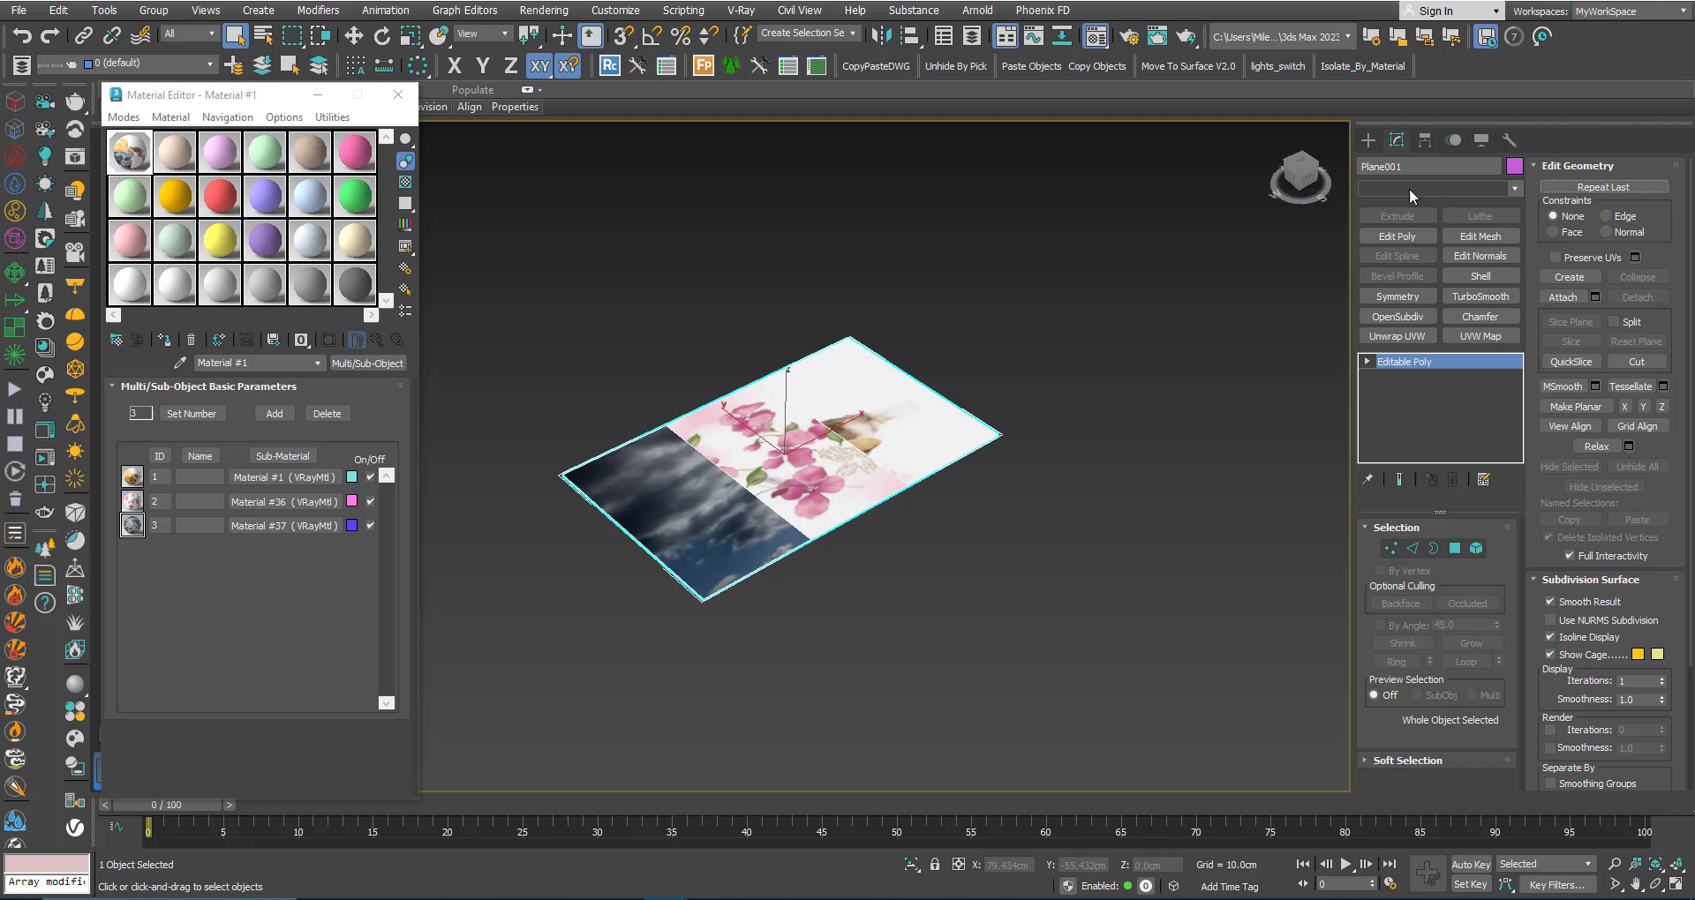
type("u")
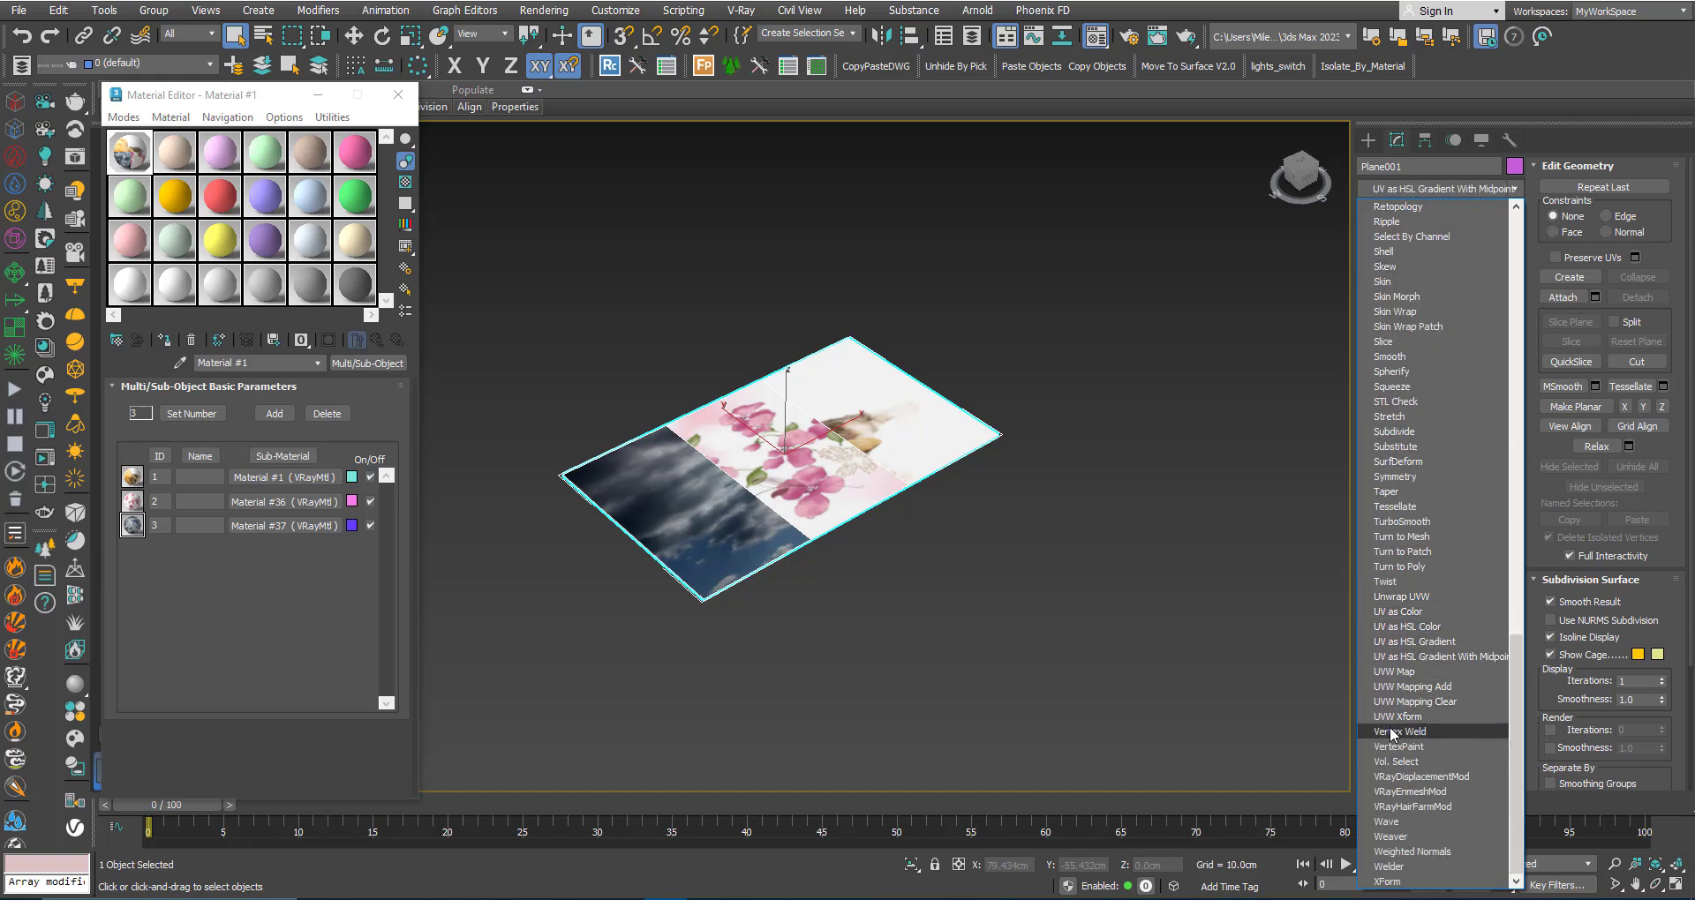
left_click(1377, 671)
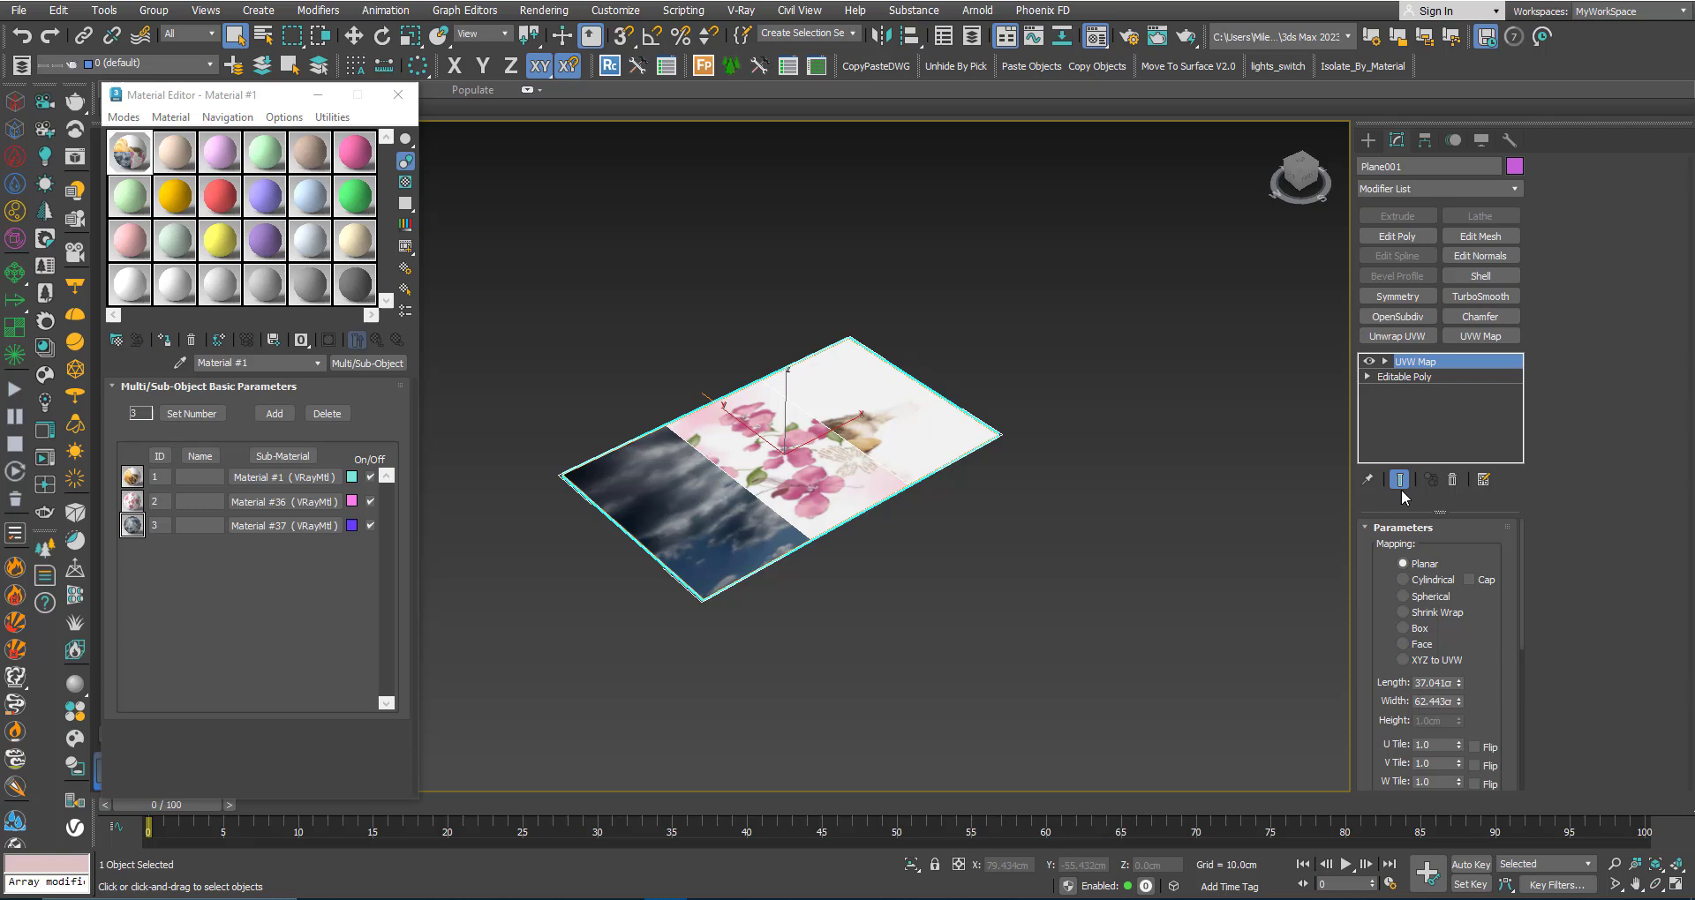
Select the UVW Map gizmo and slide it along X to shift the textures
left_click(1384, 362)
left_click(1416, 377)
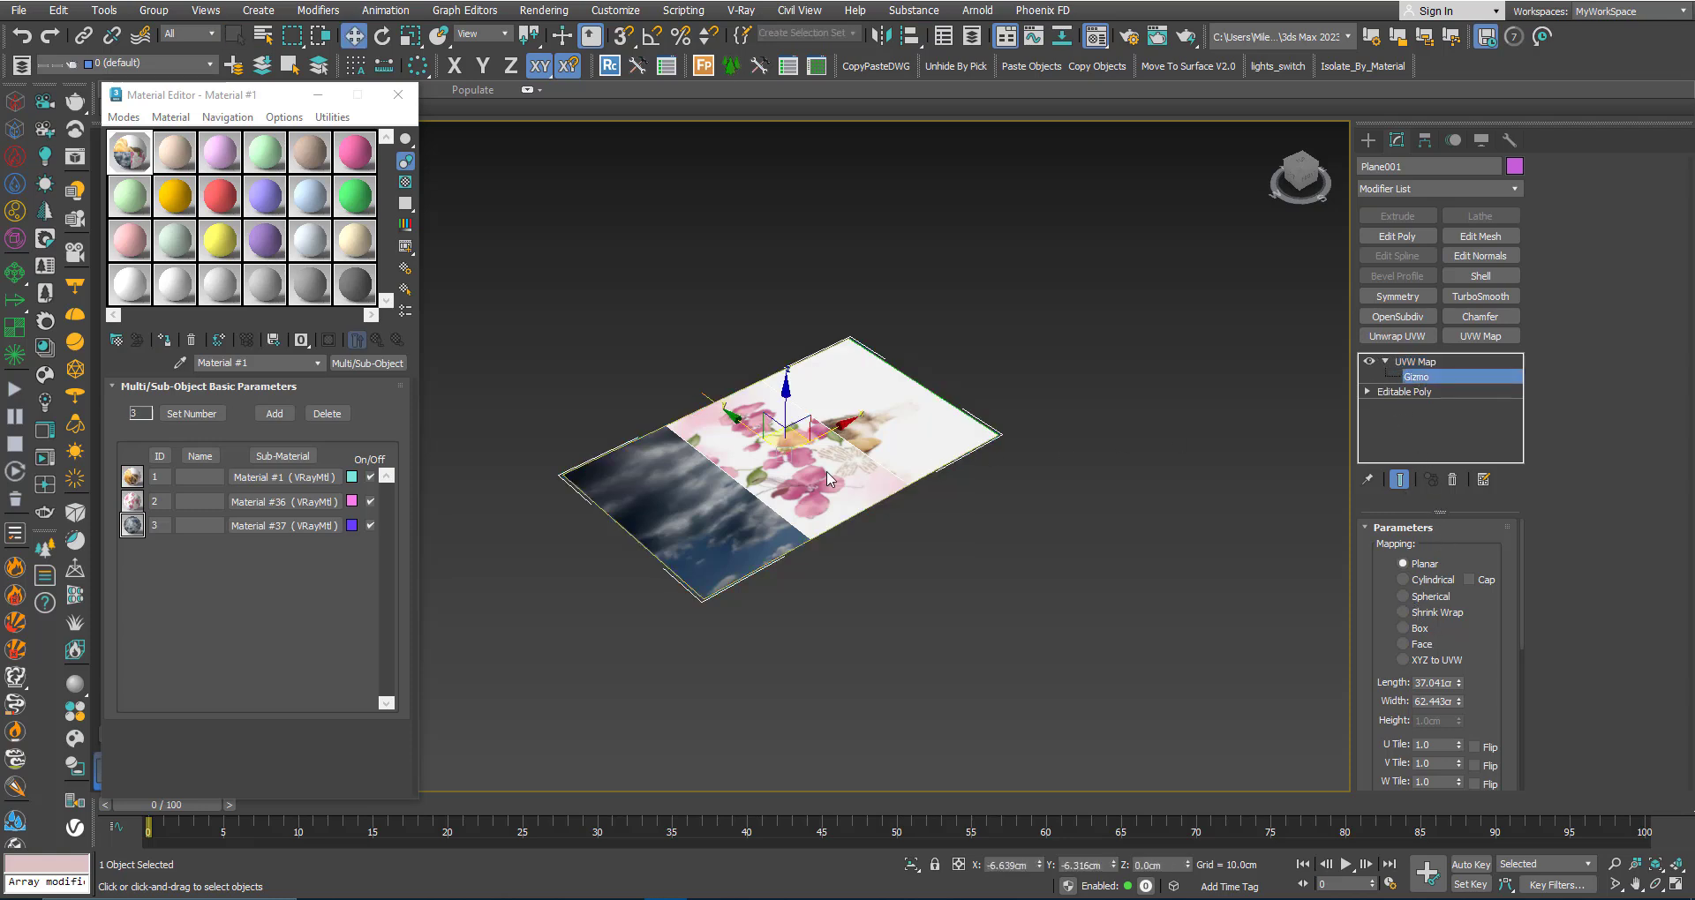
left_click_drag(837, 429, 867, 409)
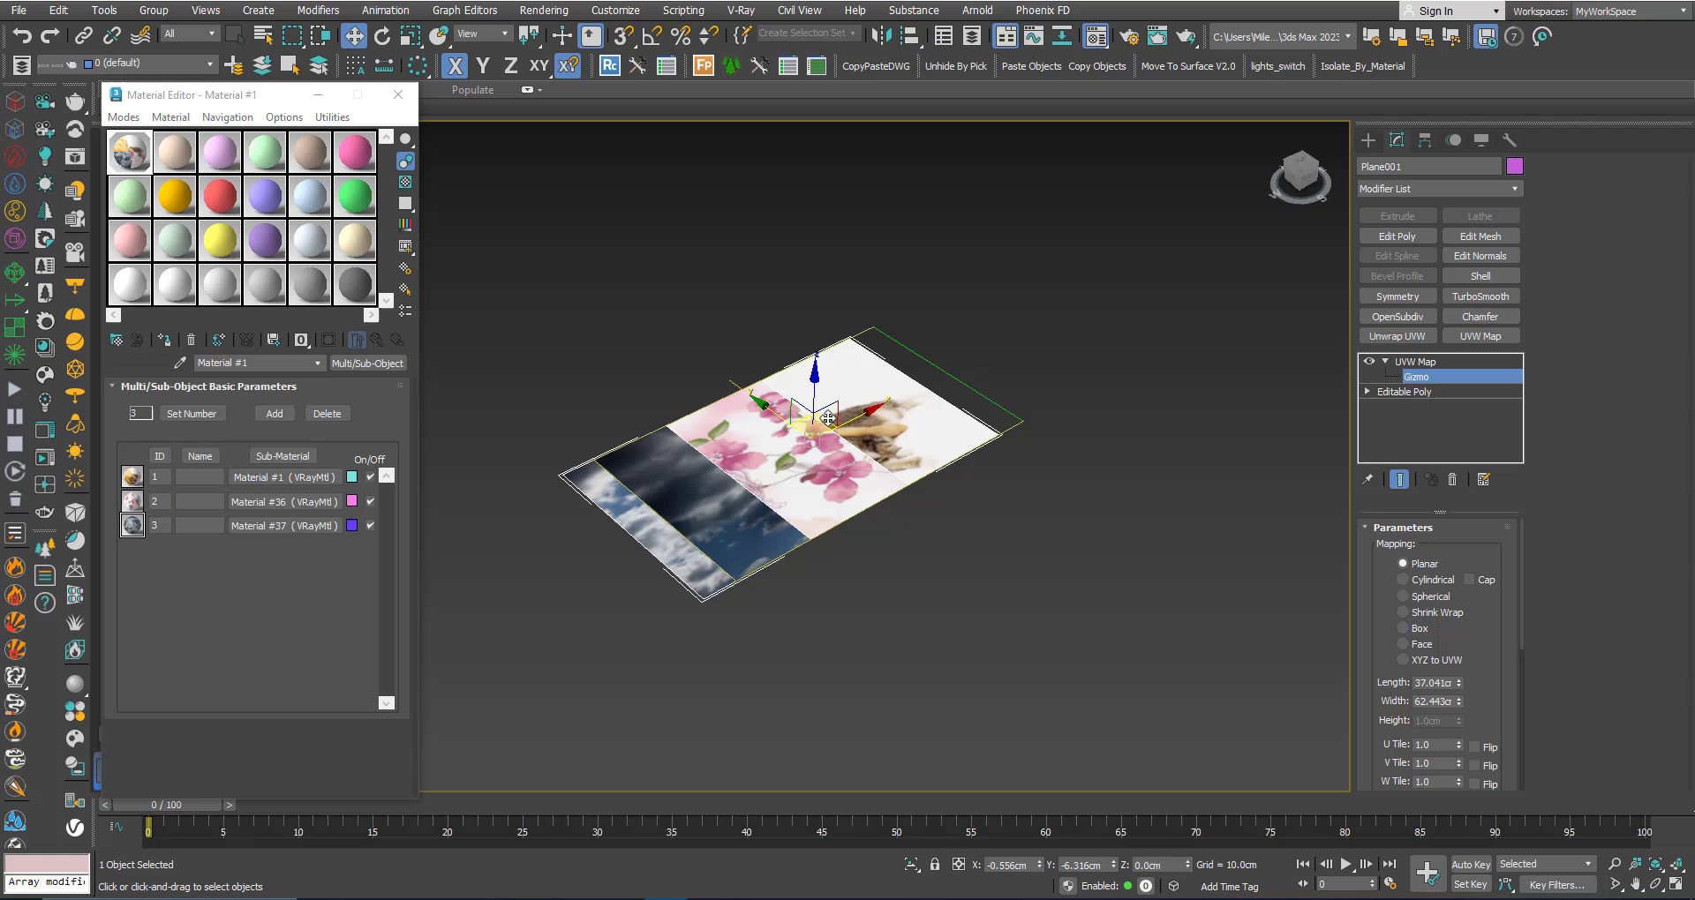
left_click_drag(824, 417, 825, 499)
Scale the gizmo, then open Material #1's 1.jpg diffuse bitmap, on map channel 1
key("r")
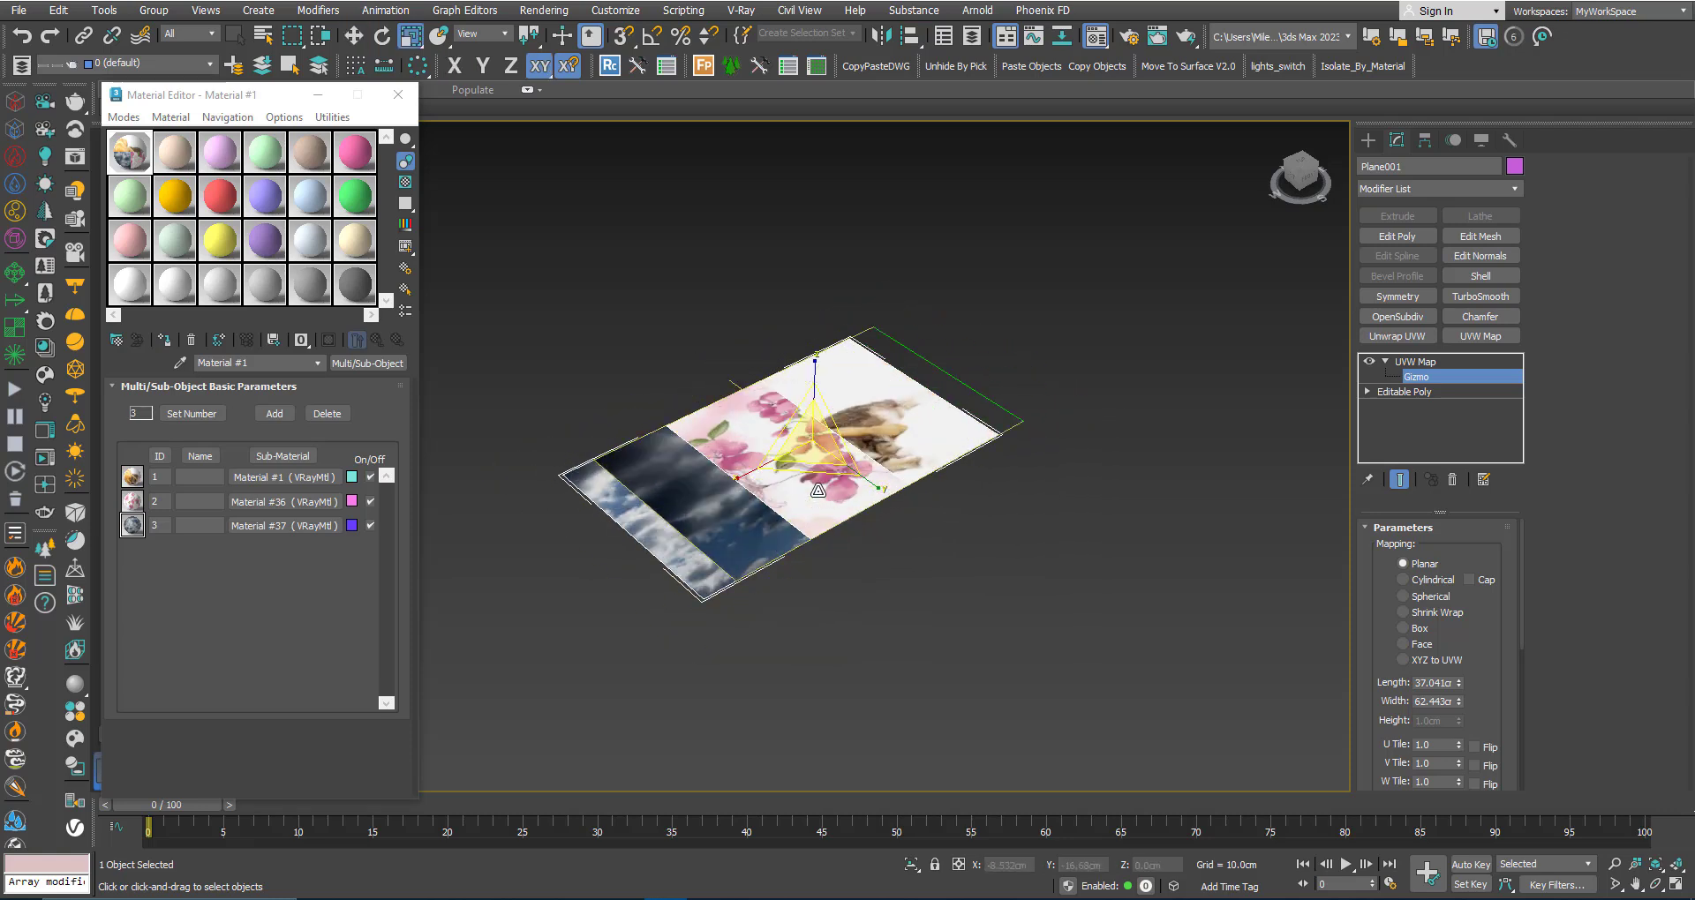
left_click_drag(1384, 667, 1384, 482)
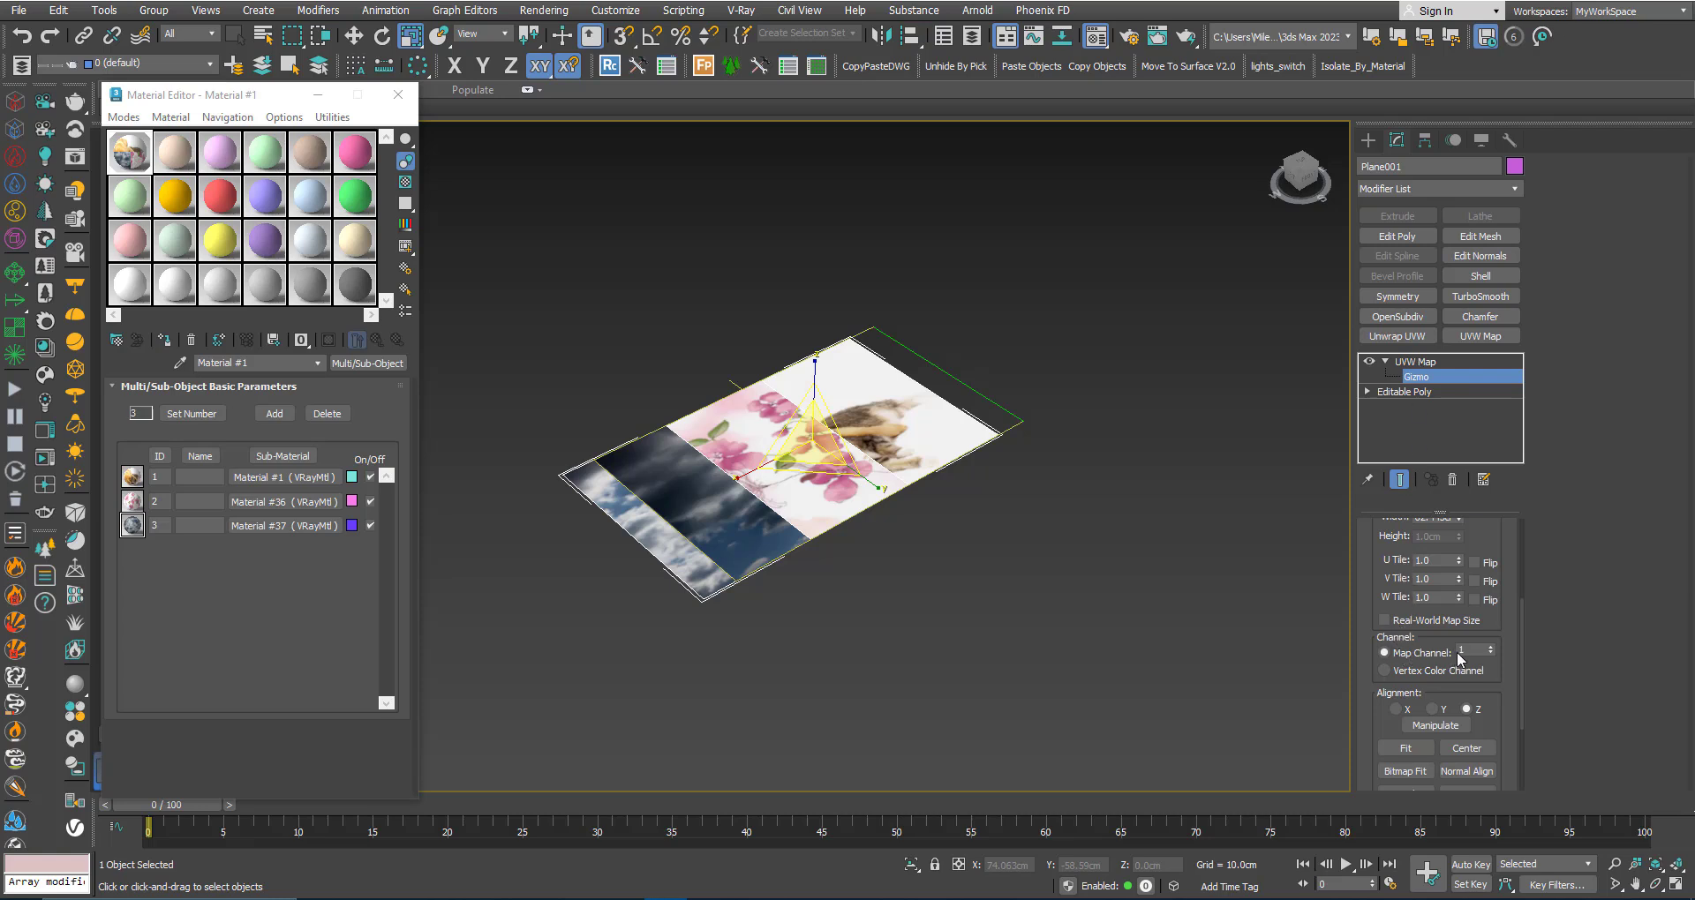
left_click(280, 478)
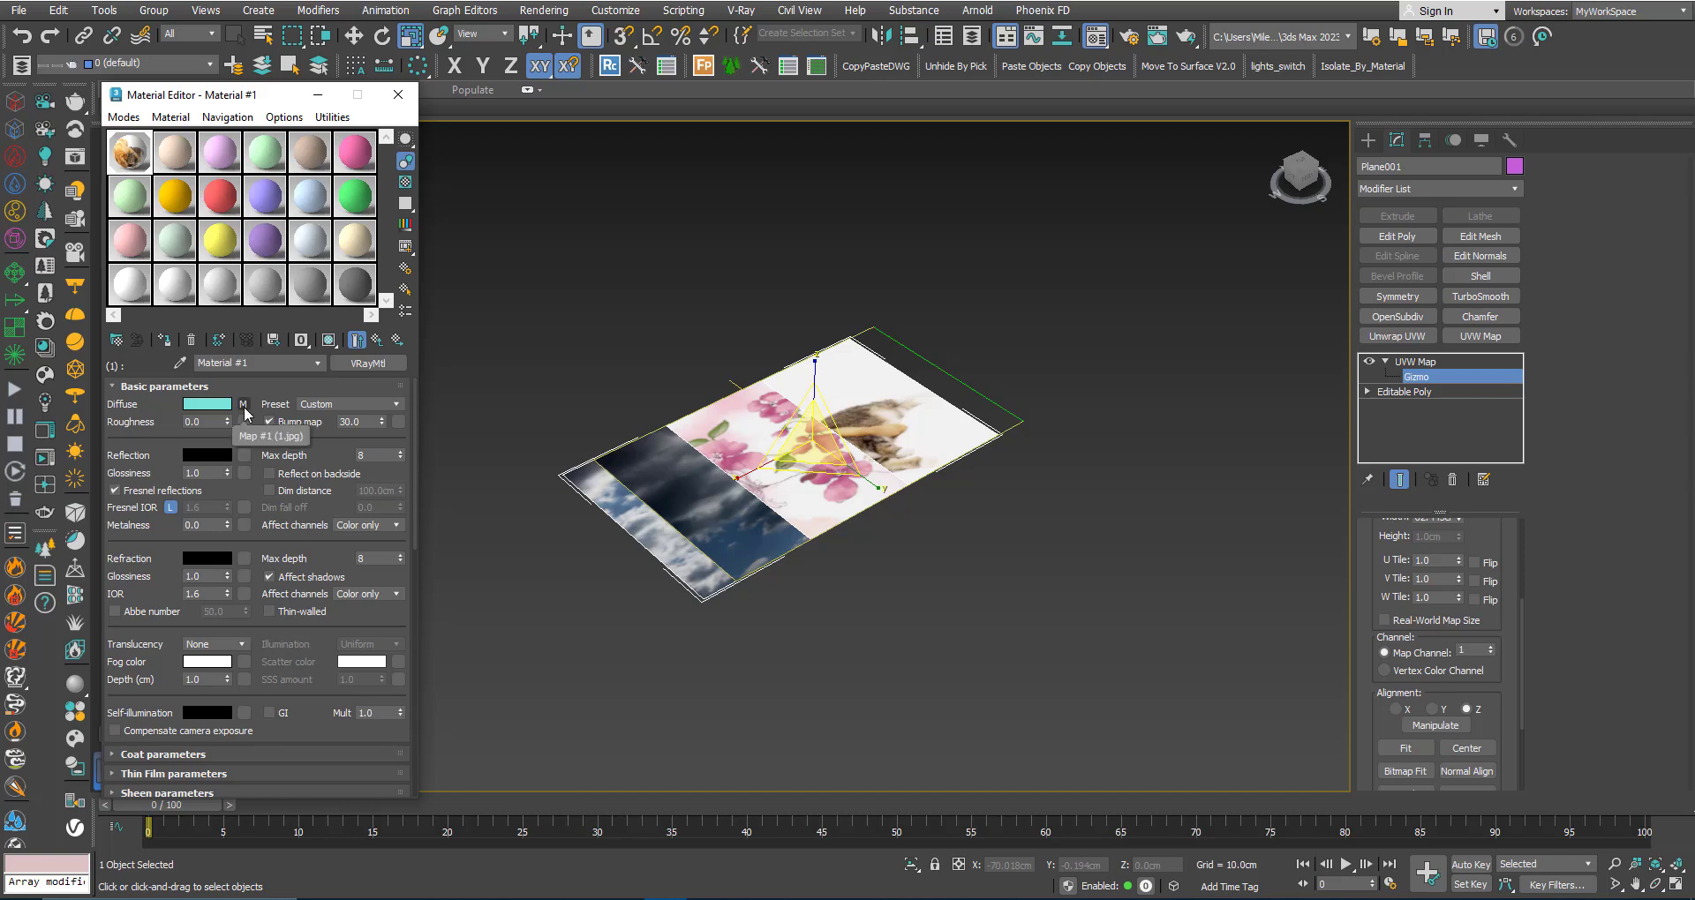
left_click(244, 406)
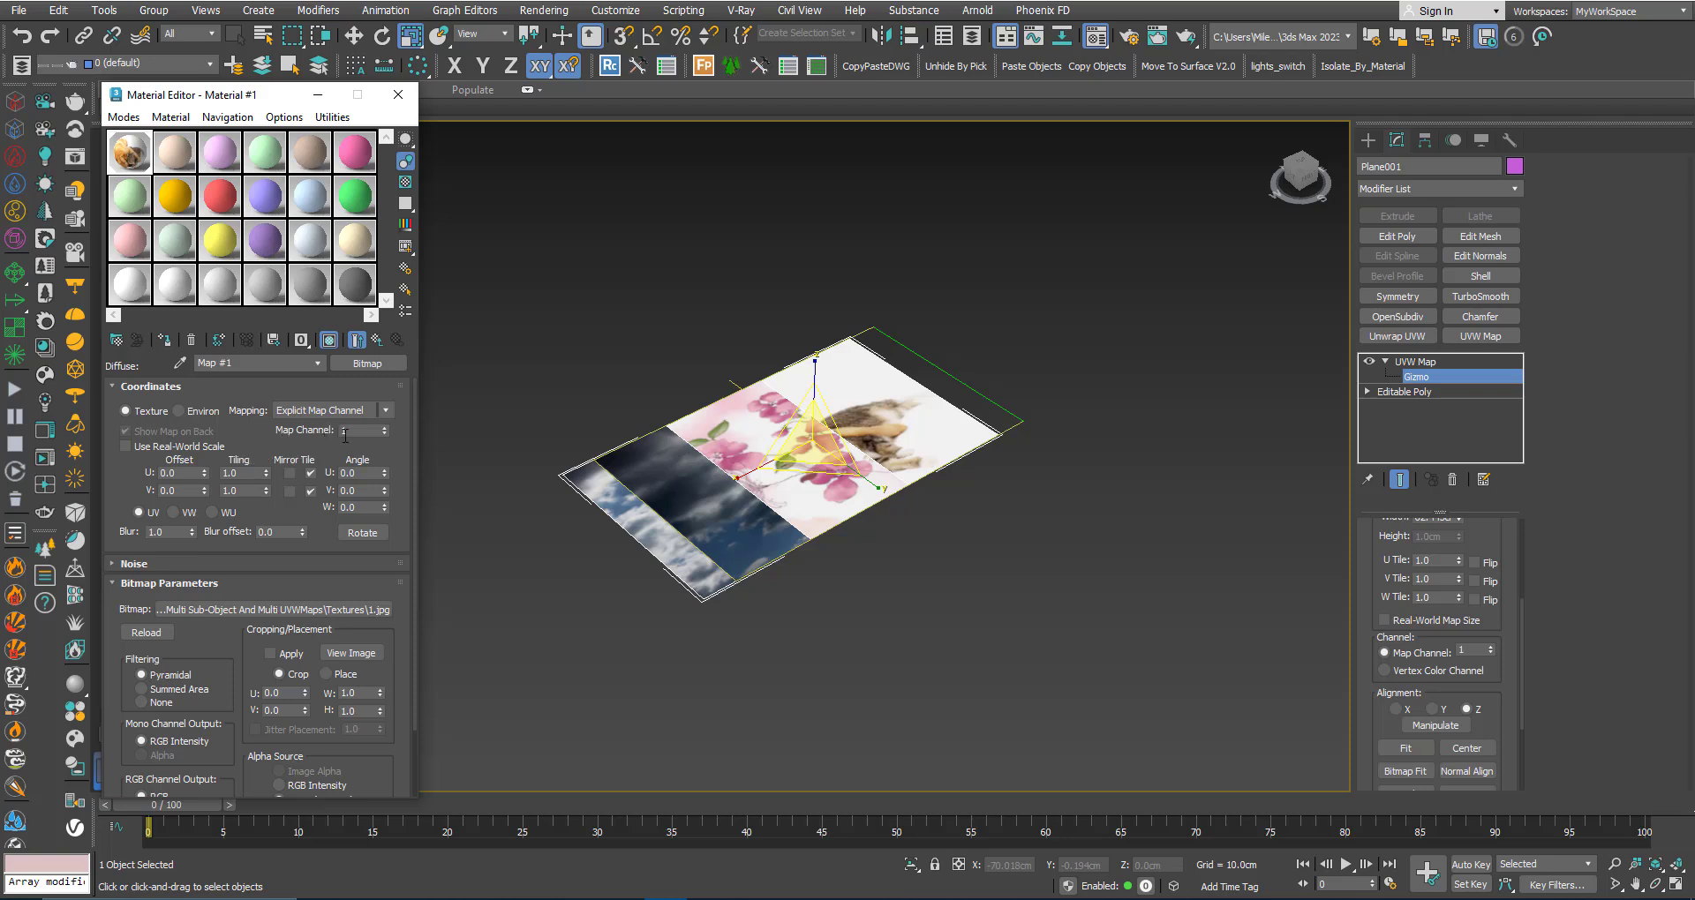
Look at Material #36's flower diffuse bitmap, then return to the sub-material list
left_click(376, 342)
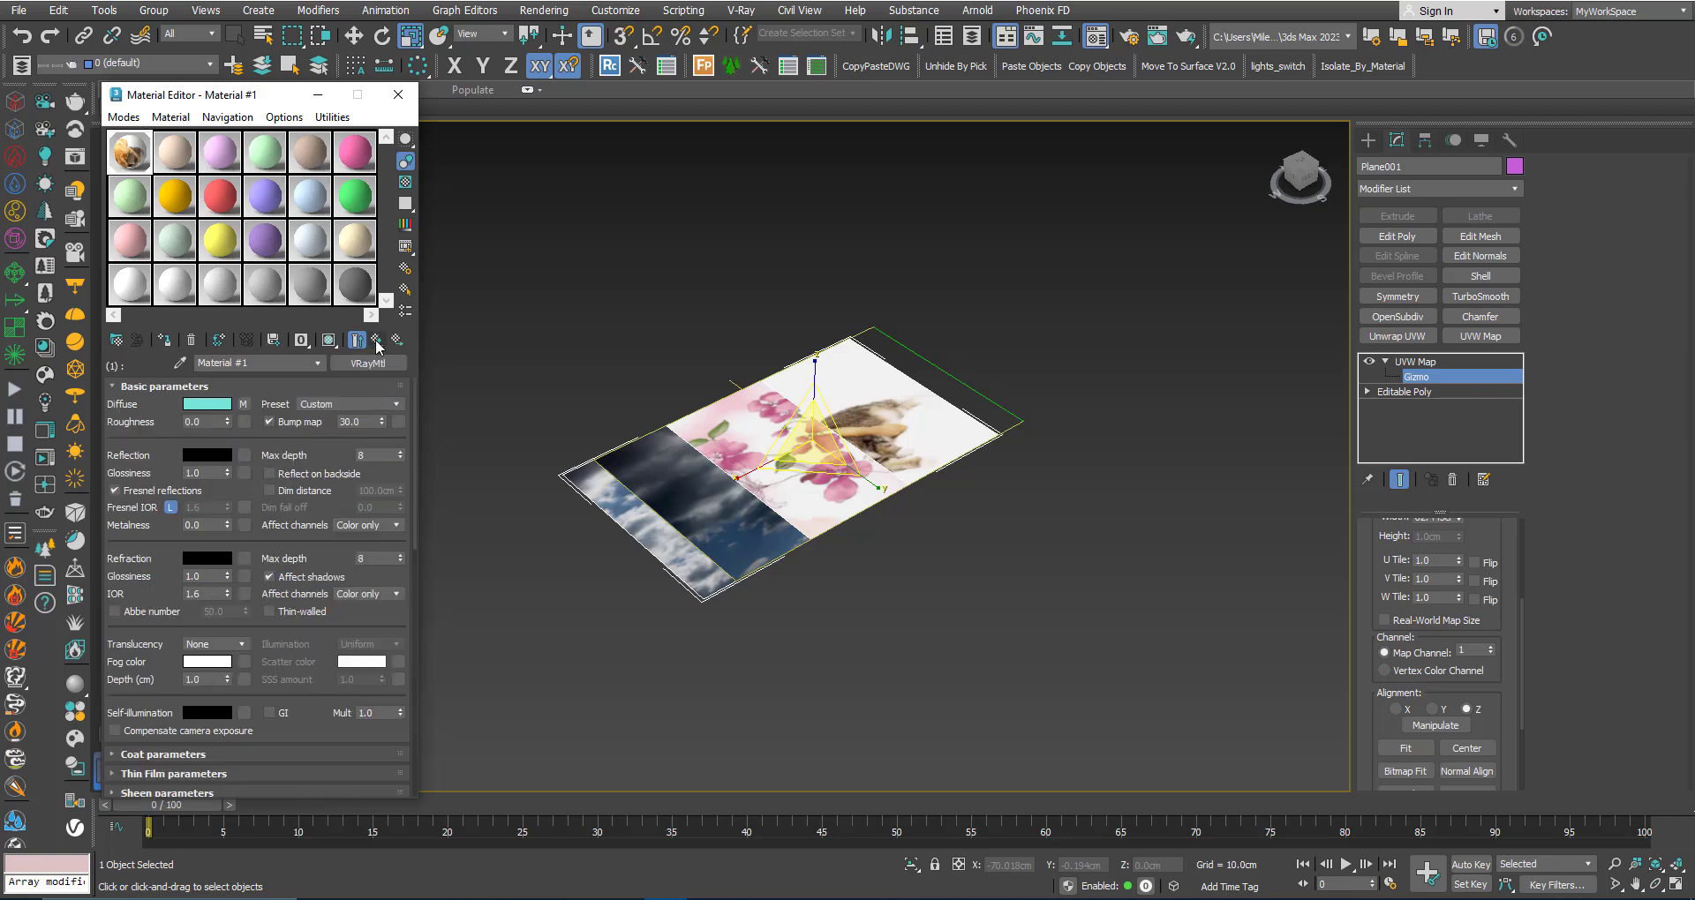
left_click(376, 341)
left_click(308, 505)
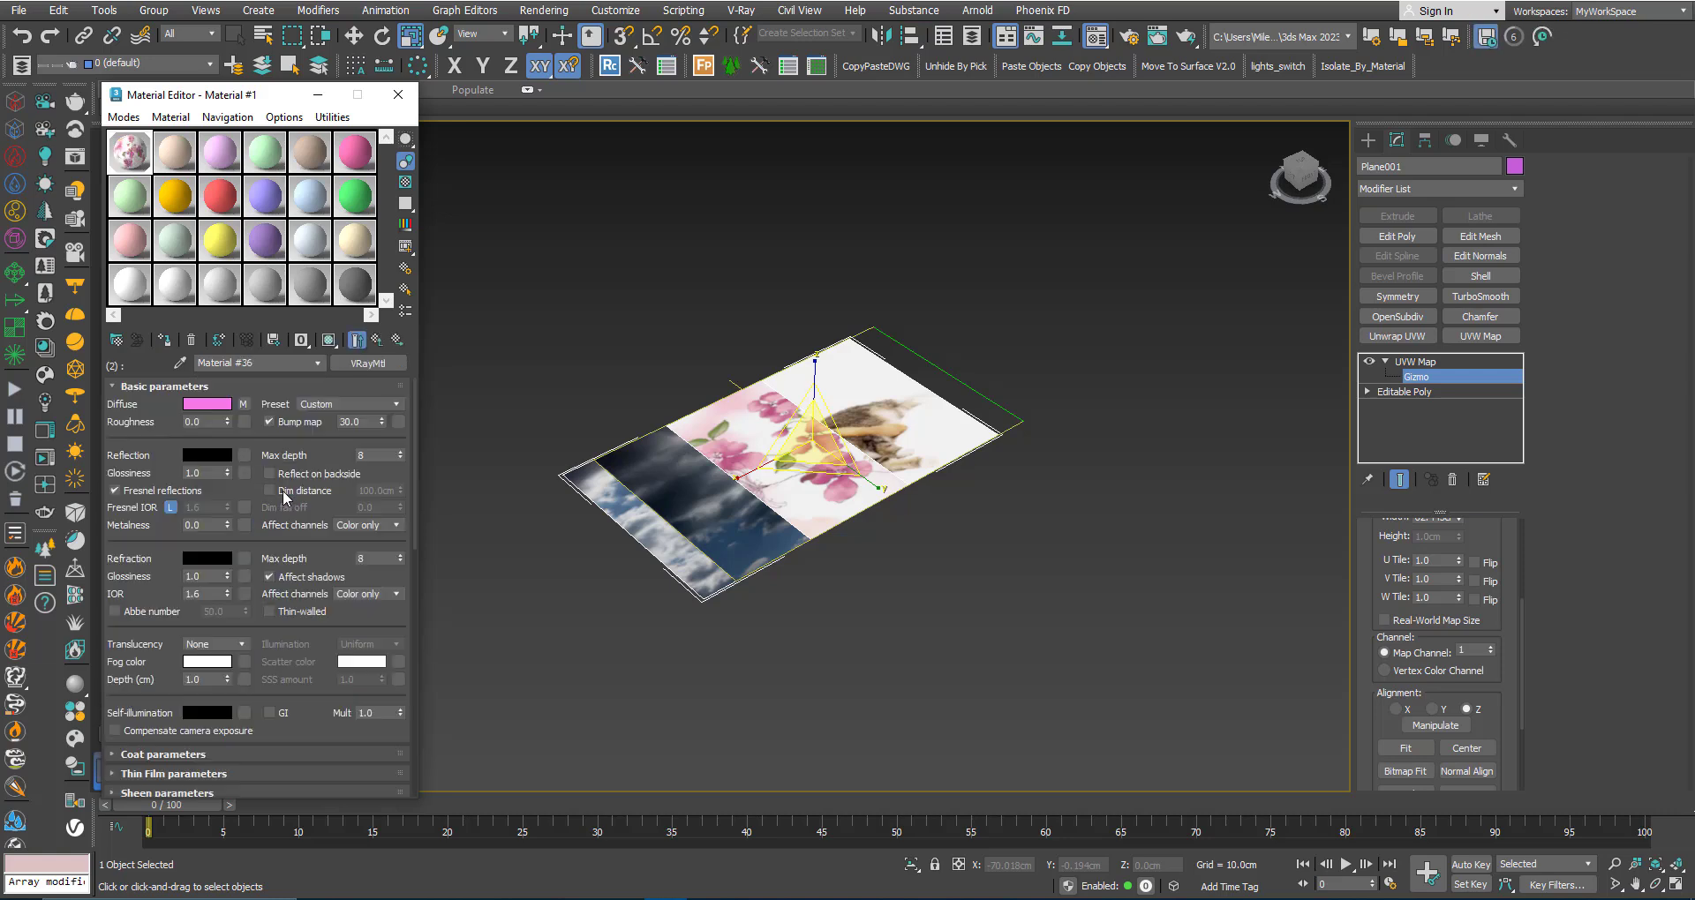
left_click(245, 406)
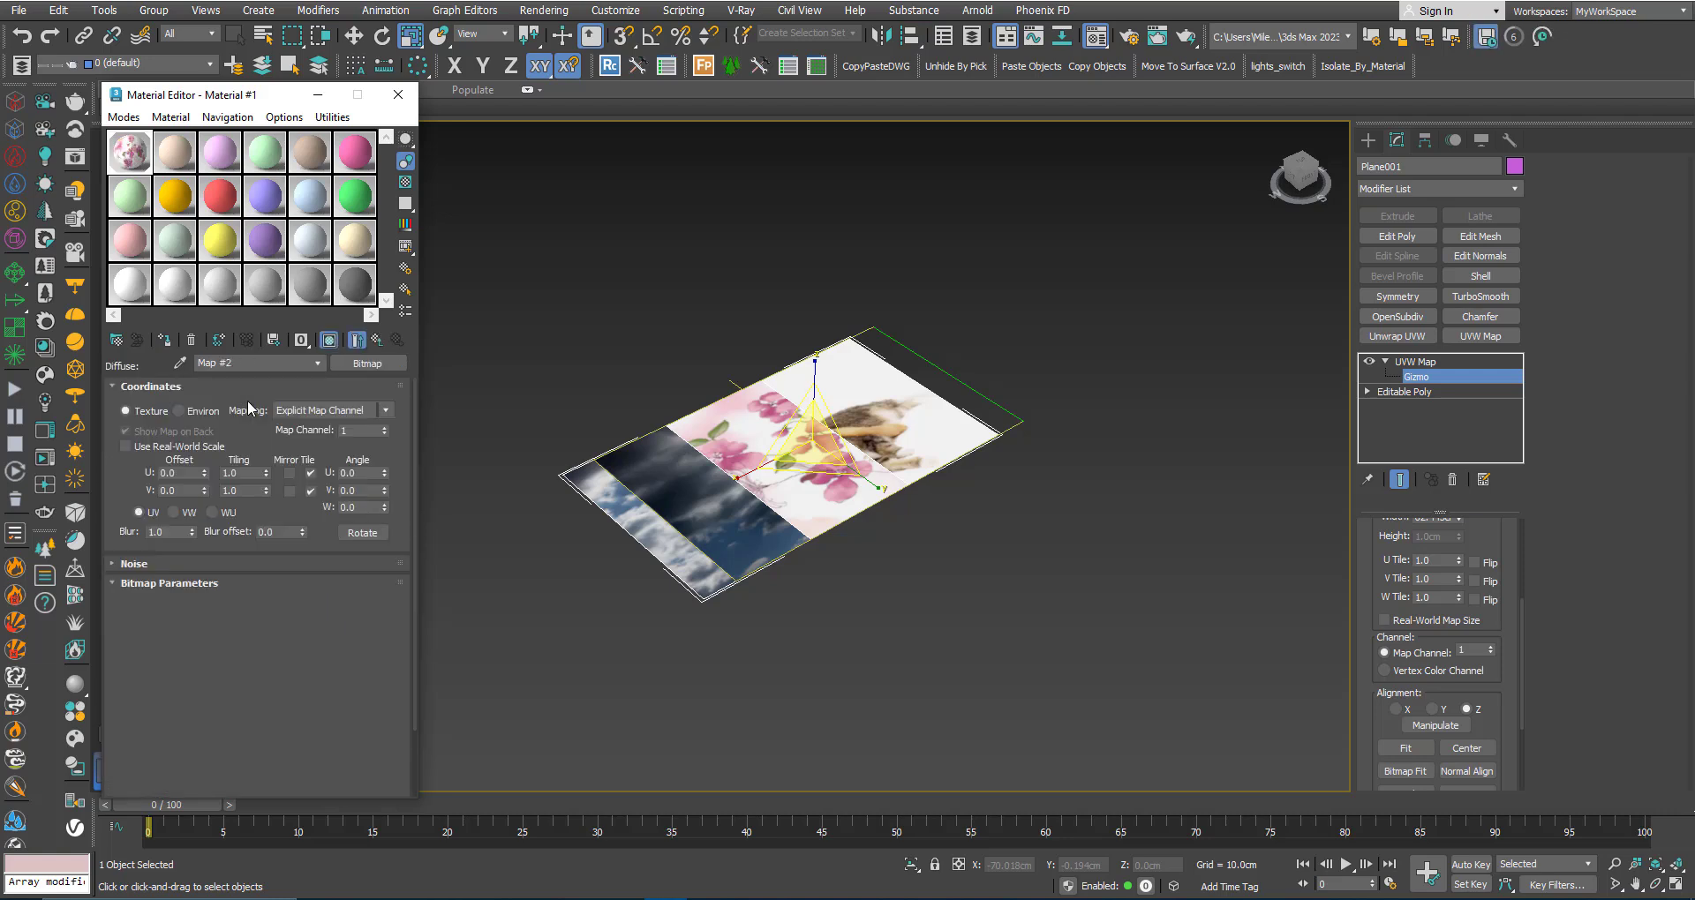
left_click(377, 342)
left_click(376, 342)
Set Material #37's cloud diffuse bitmap to map channel 3
left_click(310, 528)
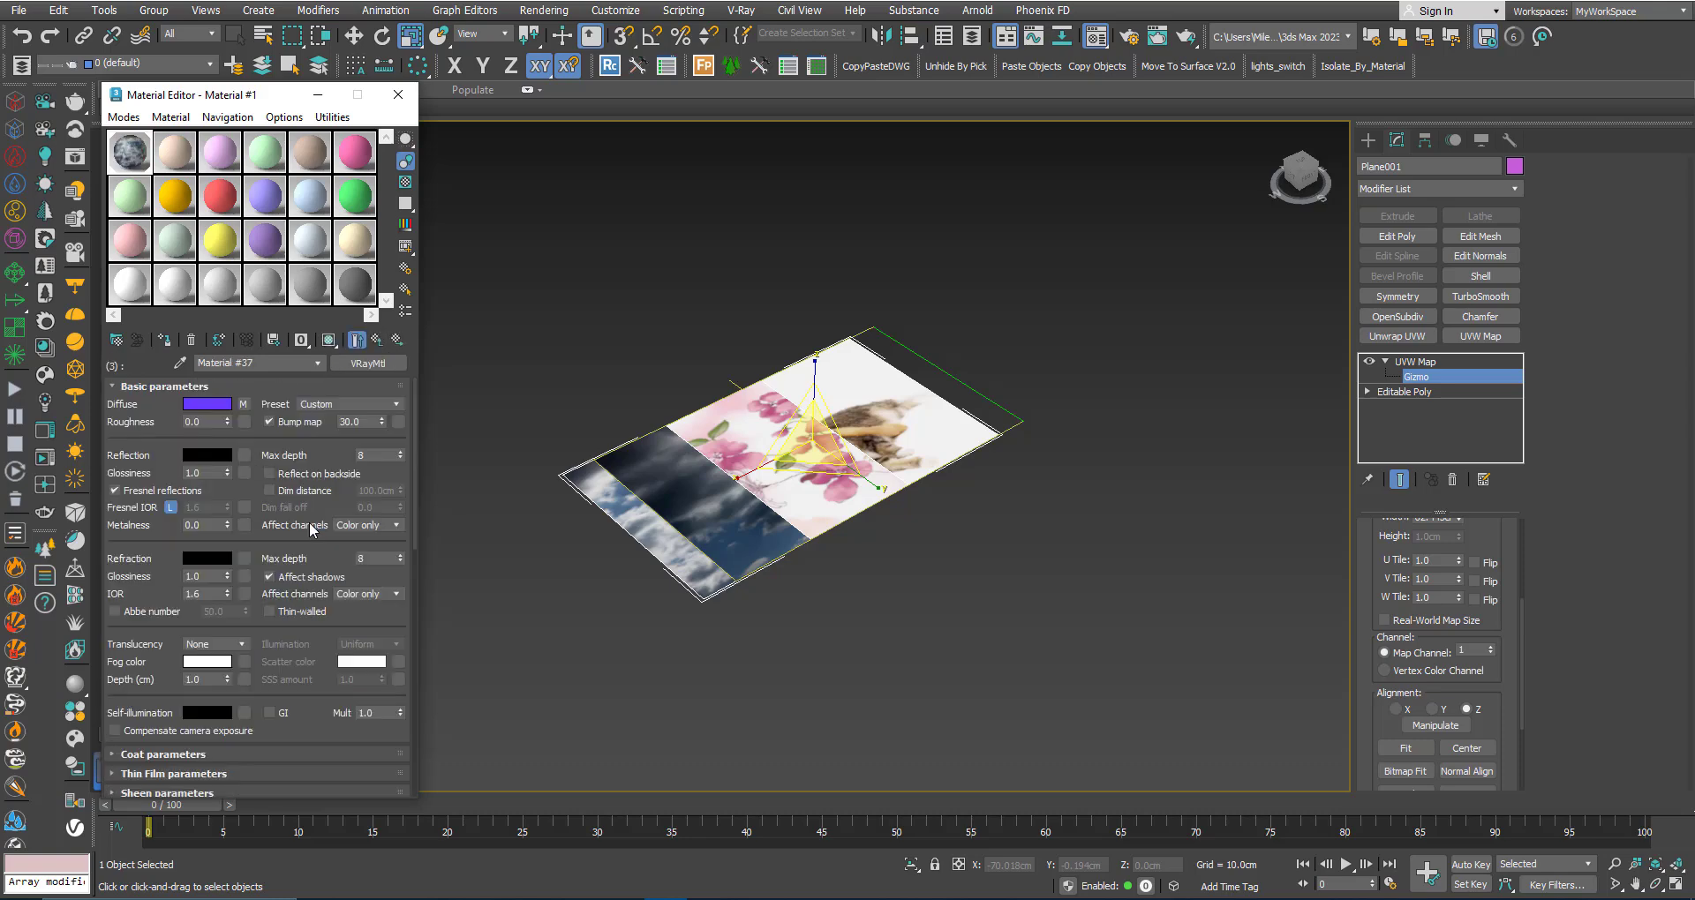
left_click(240, 406)
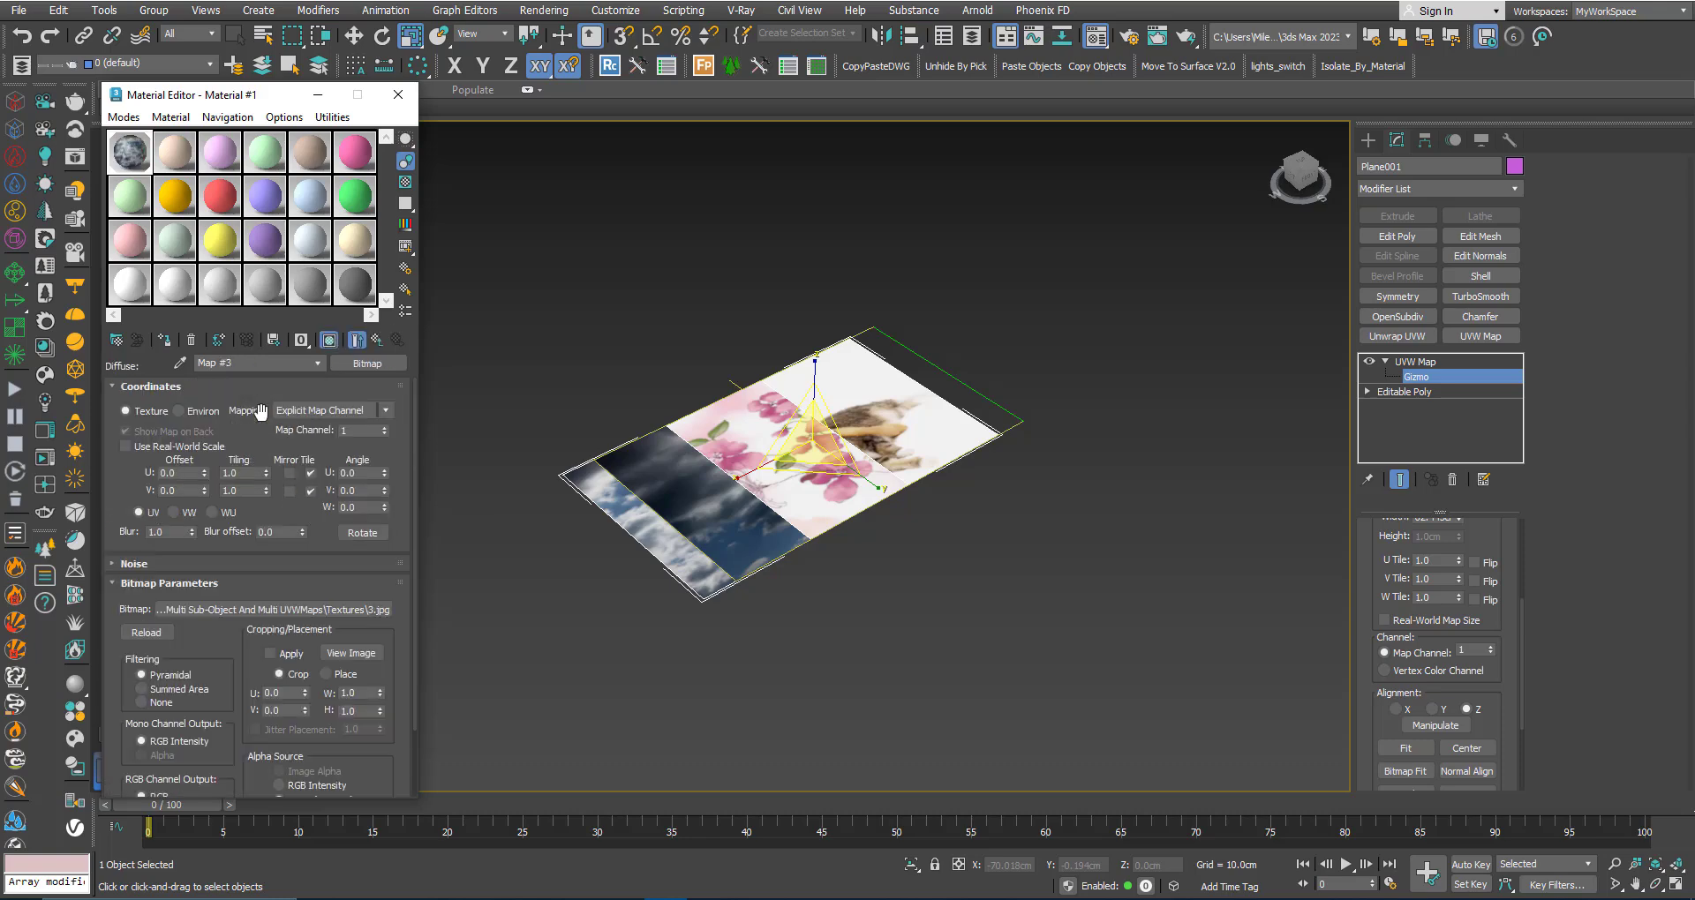
double_click(344, 430)
type("3")
key("Return")
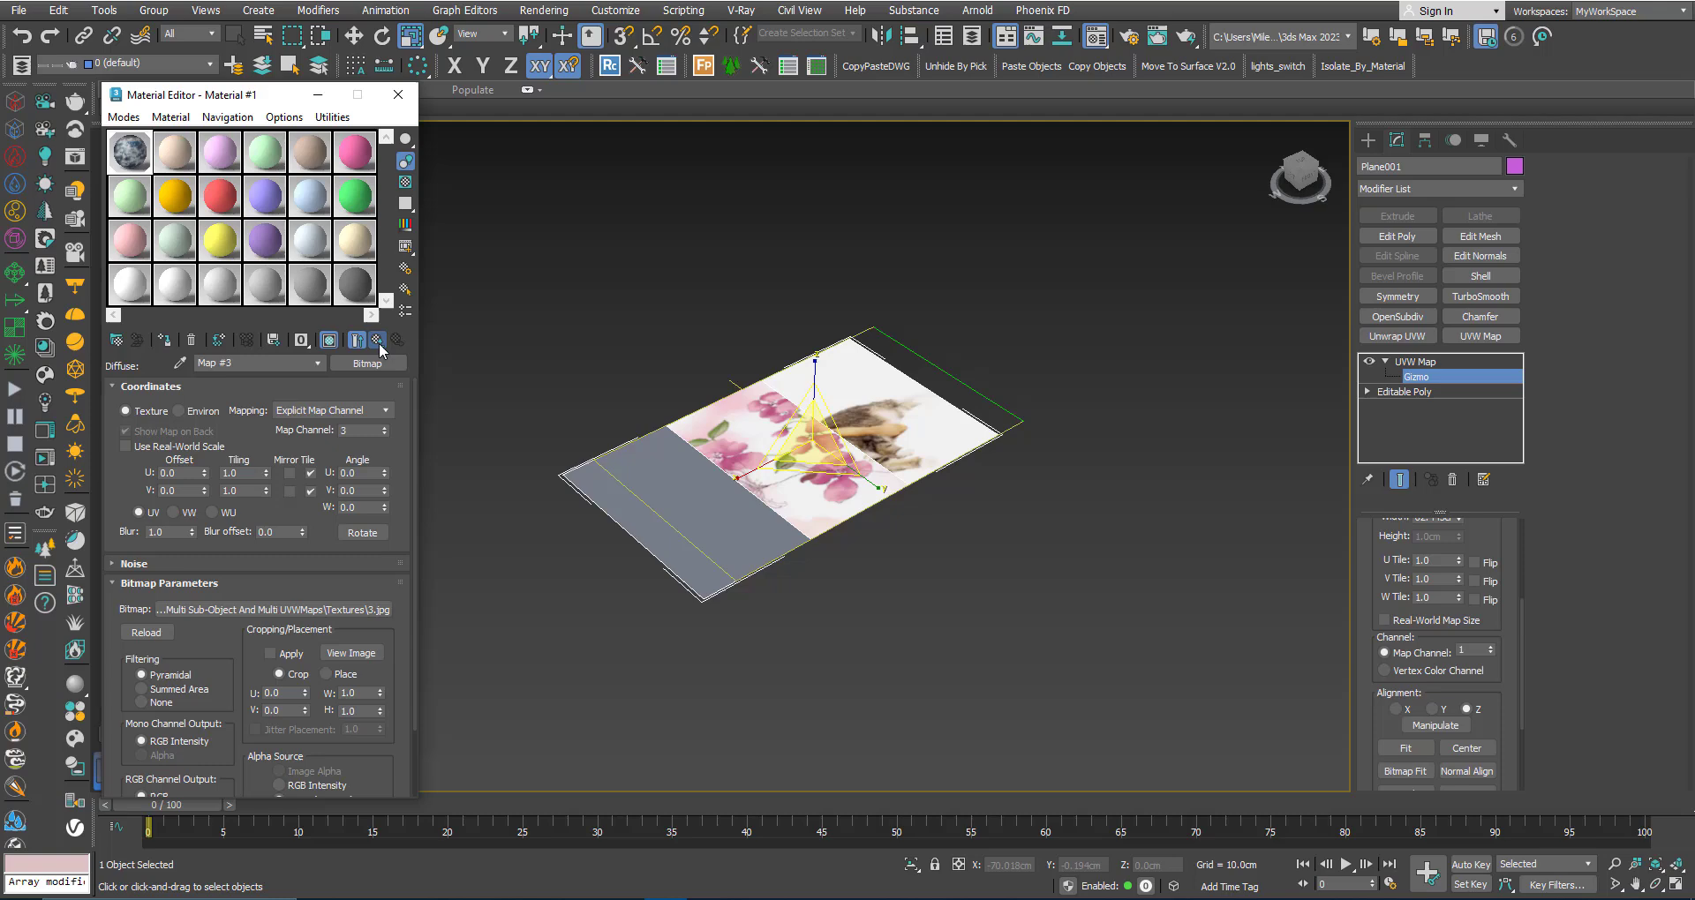
left_click(378, 341)
left_click(379, 345)
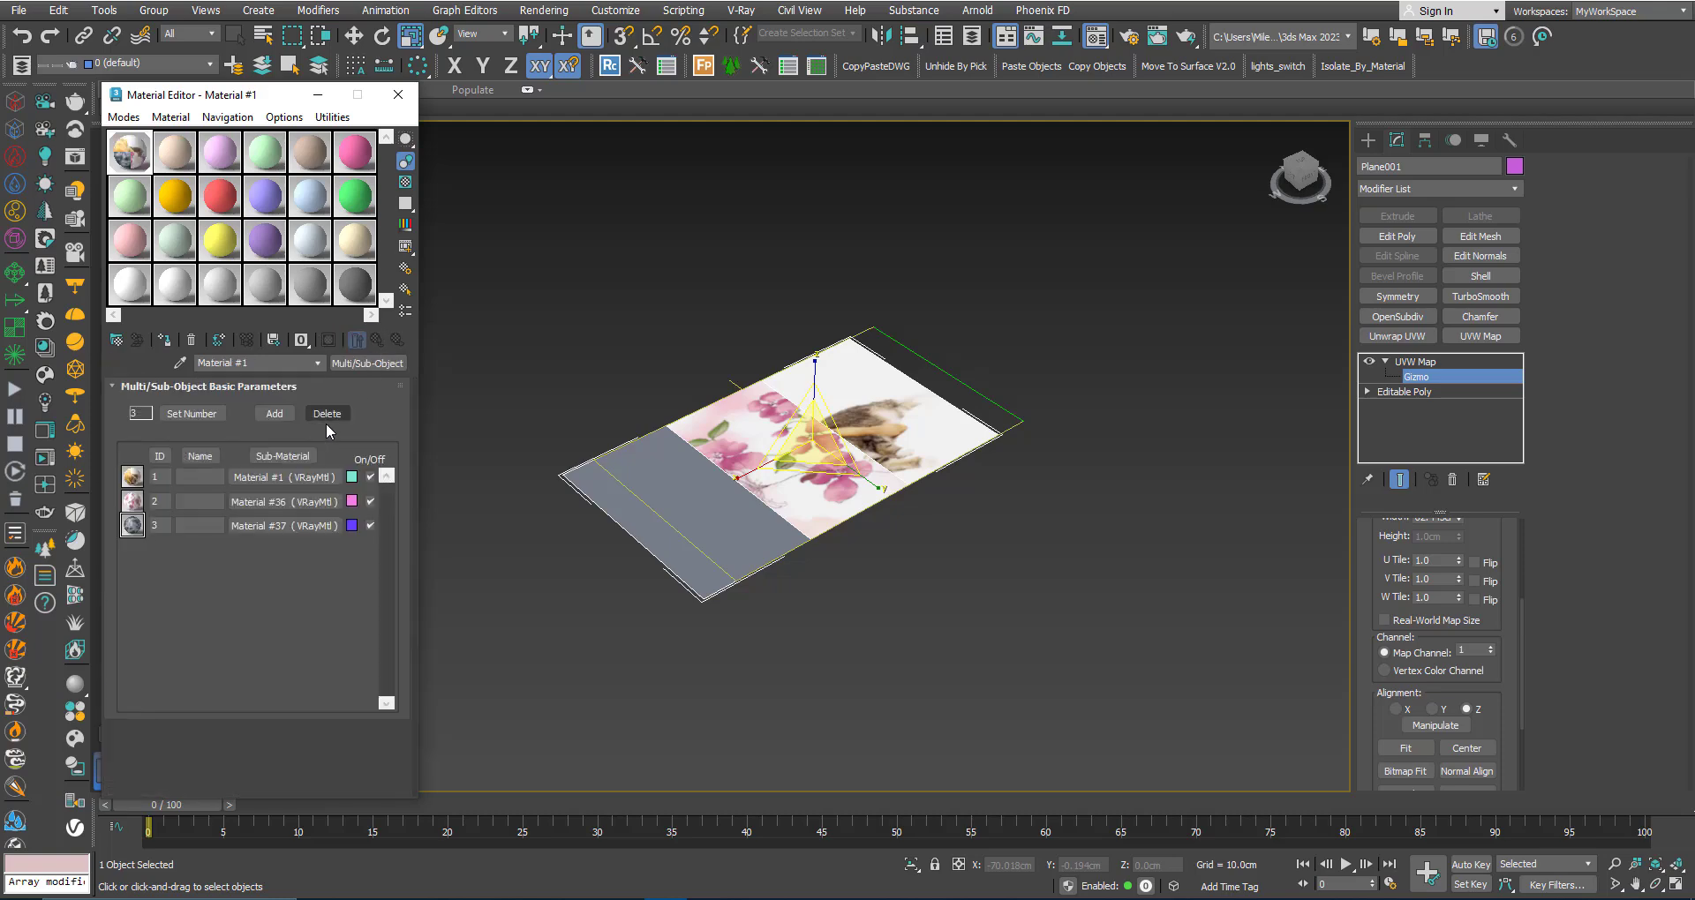
Set Material #36's flower diffuse bitmap to map channel 2 and return to the Multi/Sub-Object list
left_click(297, 500)
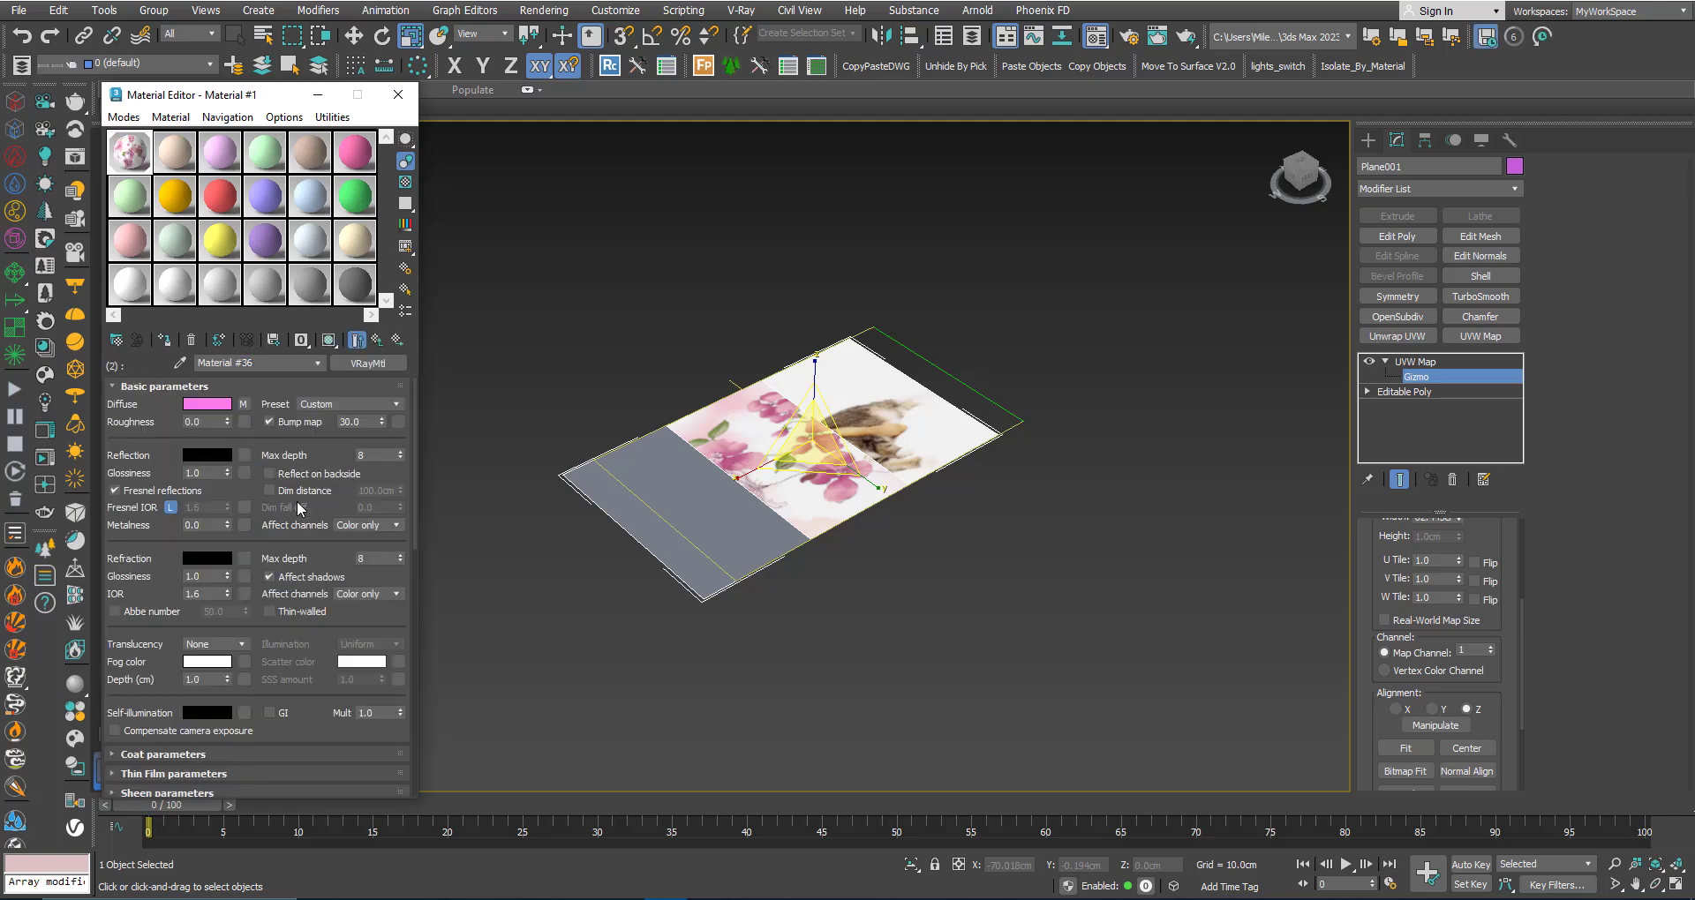
left_click(243, 403)
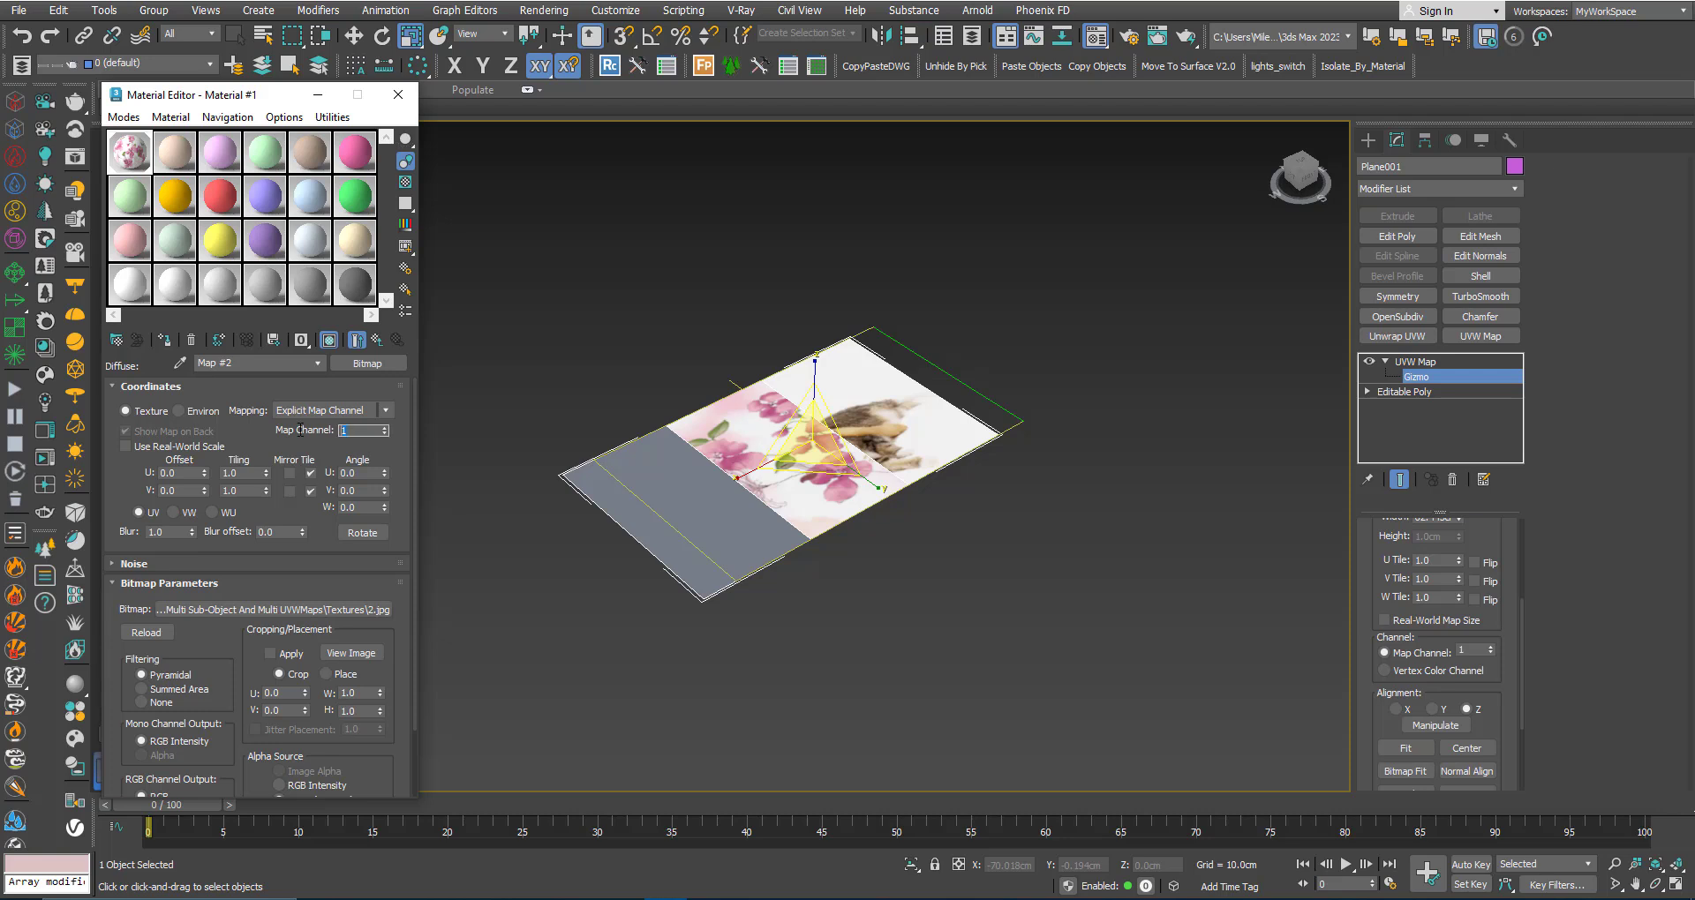
type("2")
key("Return")
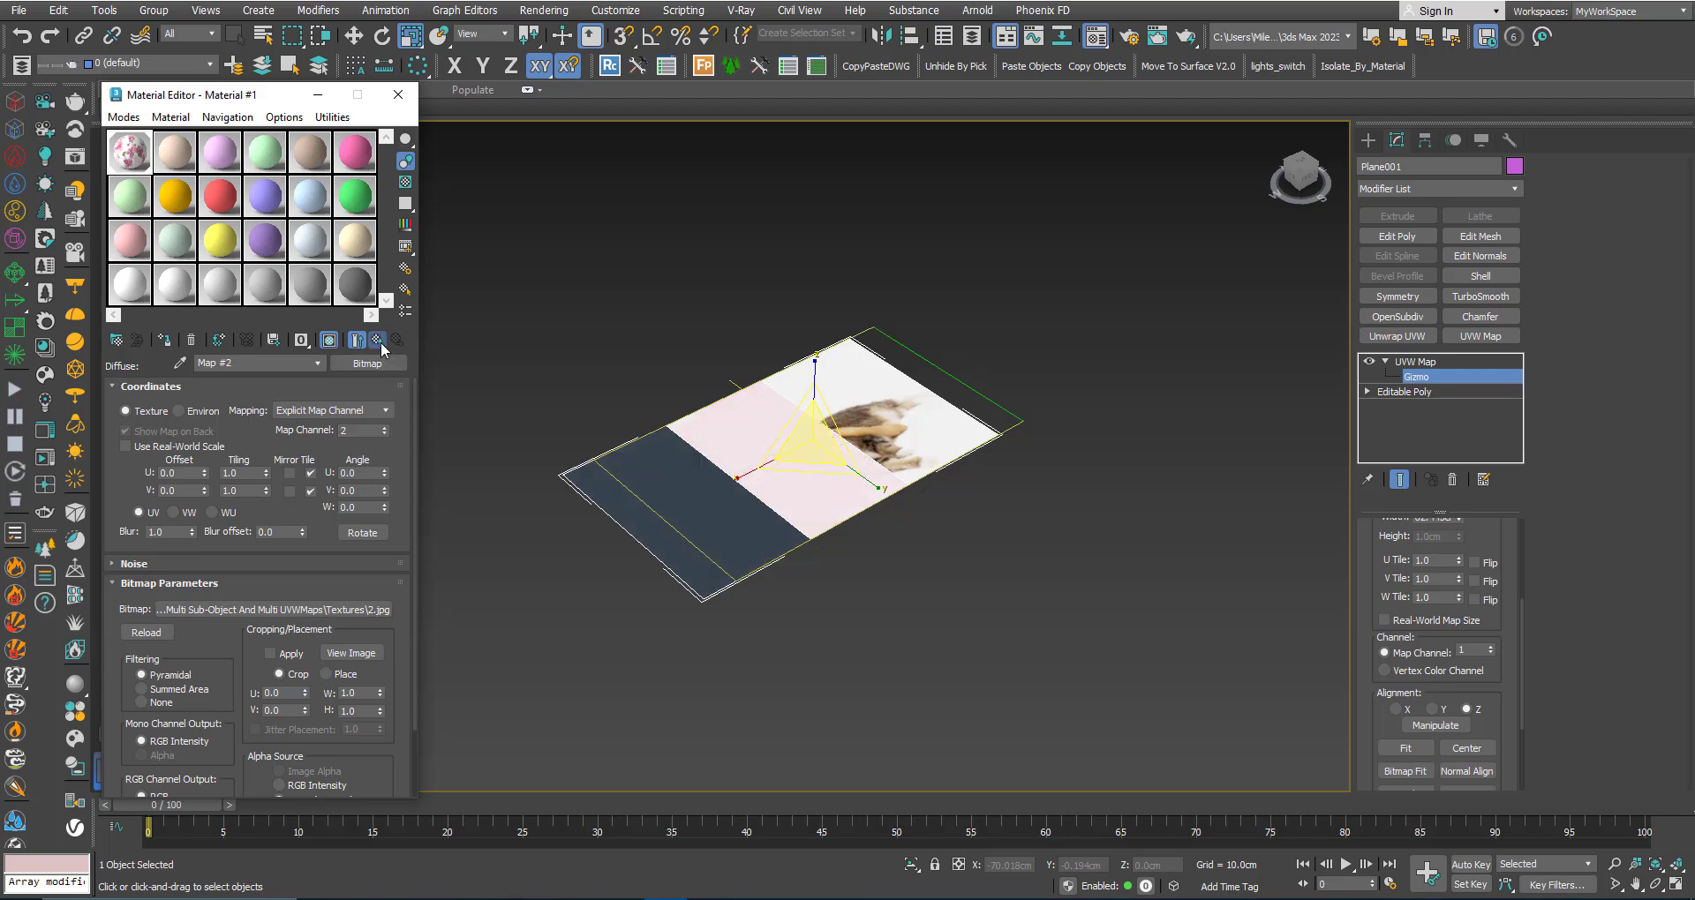
left_click(378, 341)
left_click(378, 341)
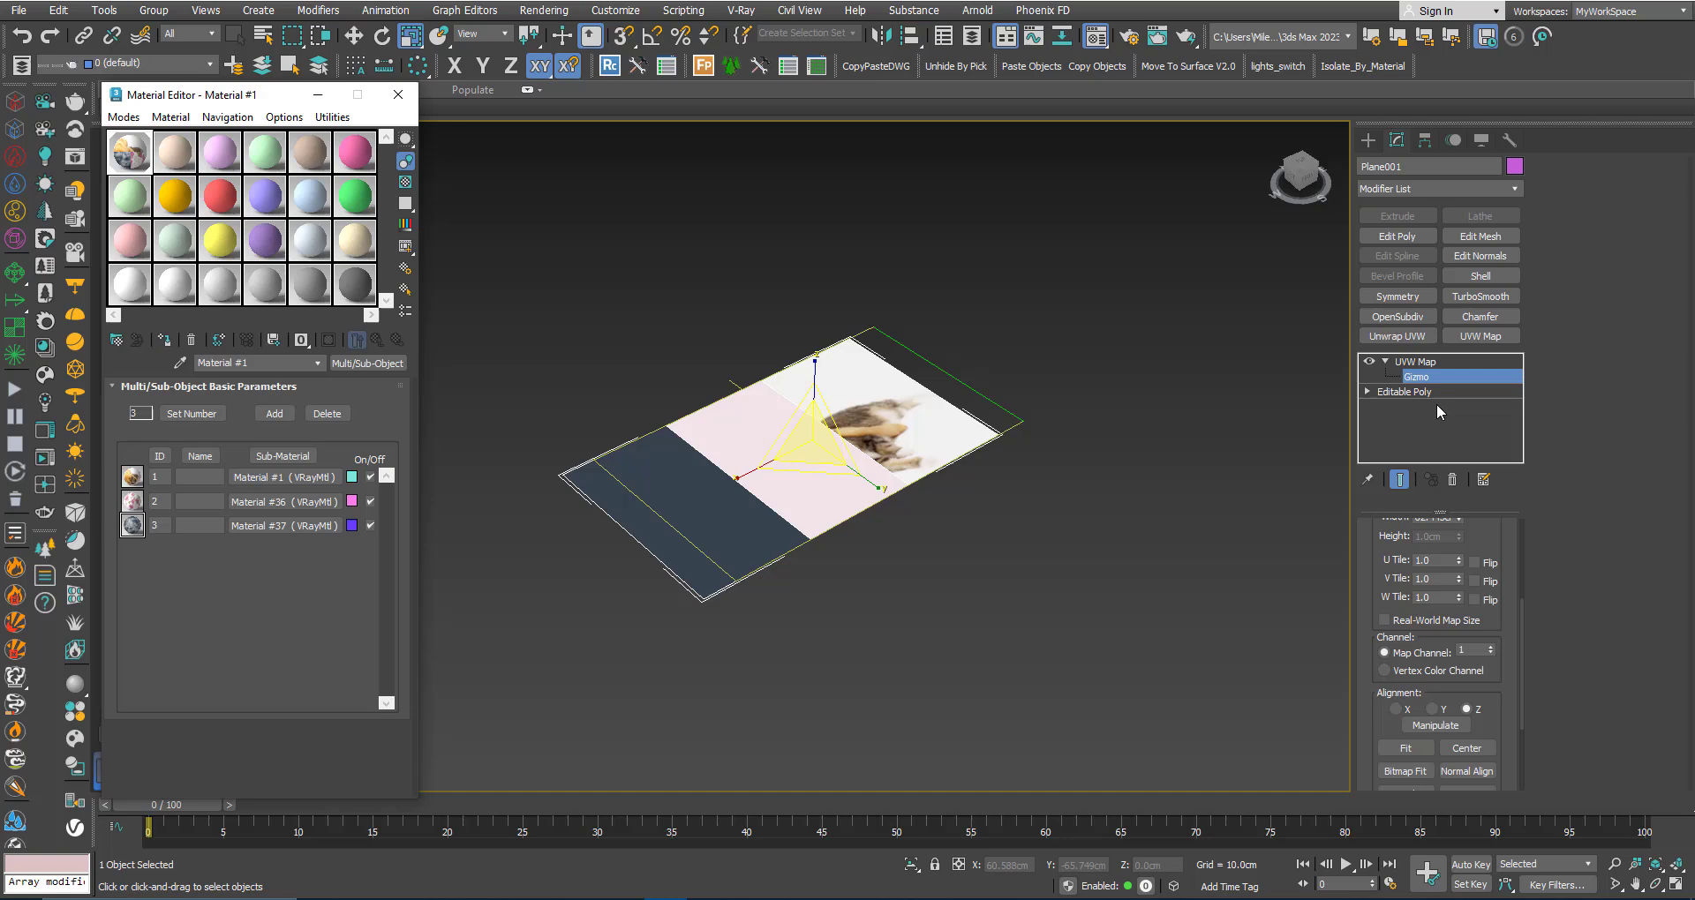
Move the UVW gizmo up and right to shift the 1.jpg dog image, then leave Gizmo level
key("w")
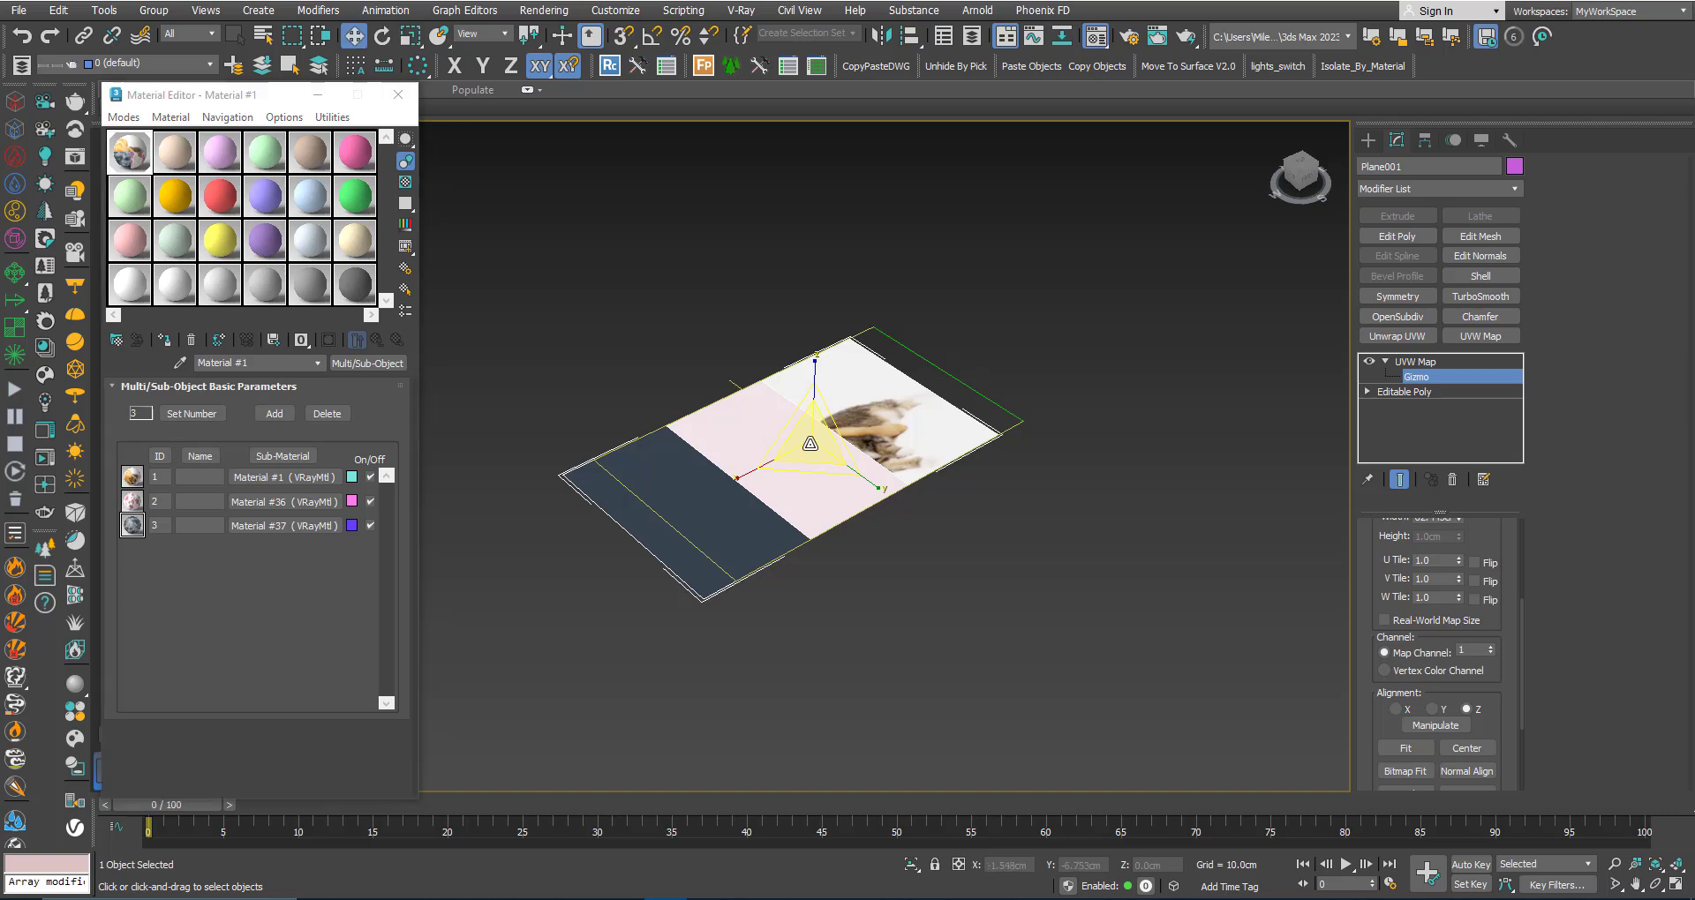
left_click_drag(830, 410, 853, 380)
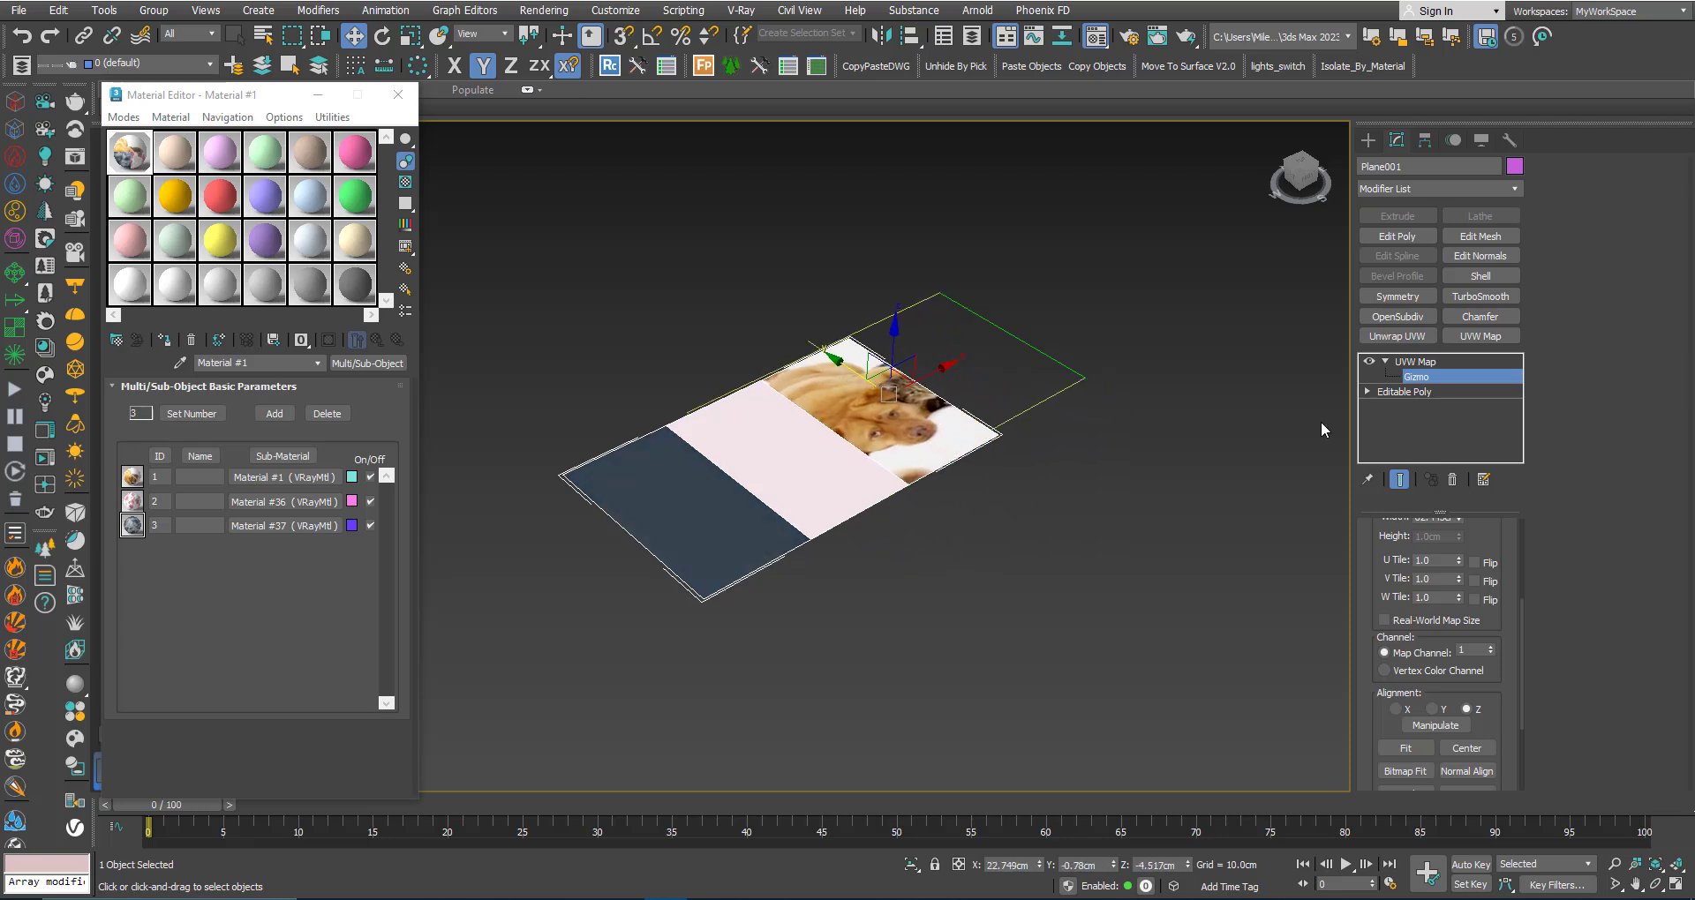
left_click(1408, 364)
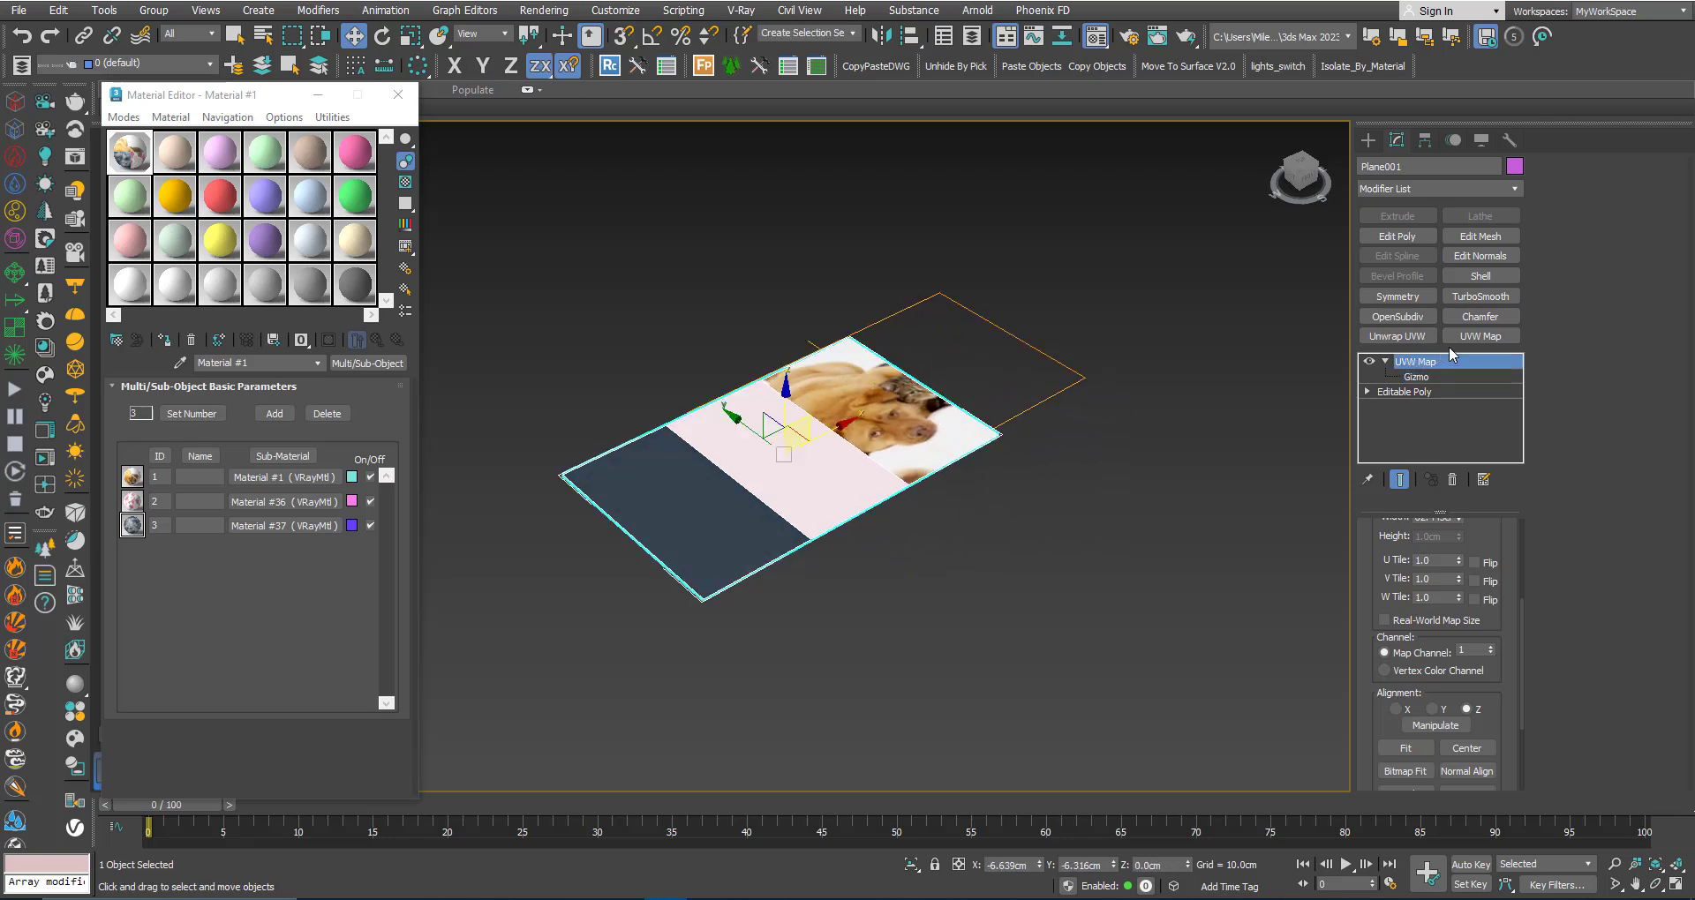
Add a second UVW Map modifier set to map channel 2
left_click(1478, 337)
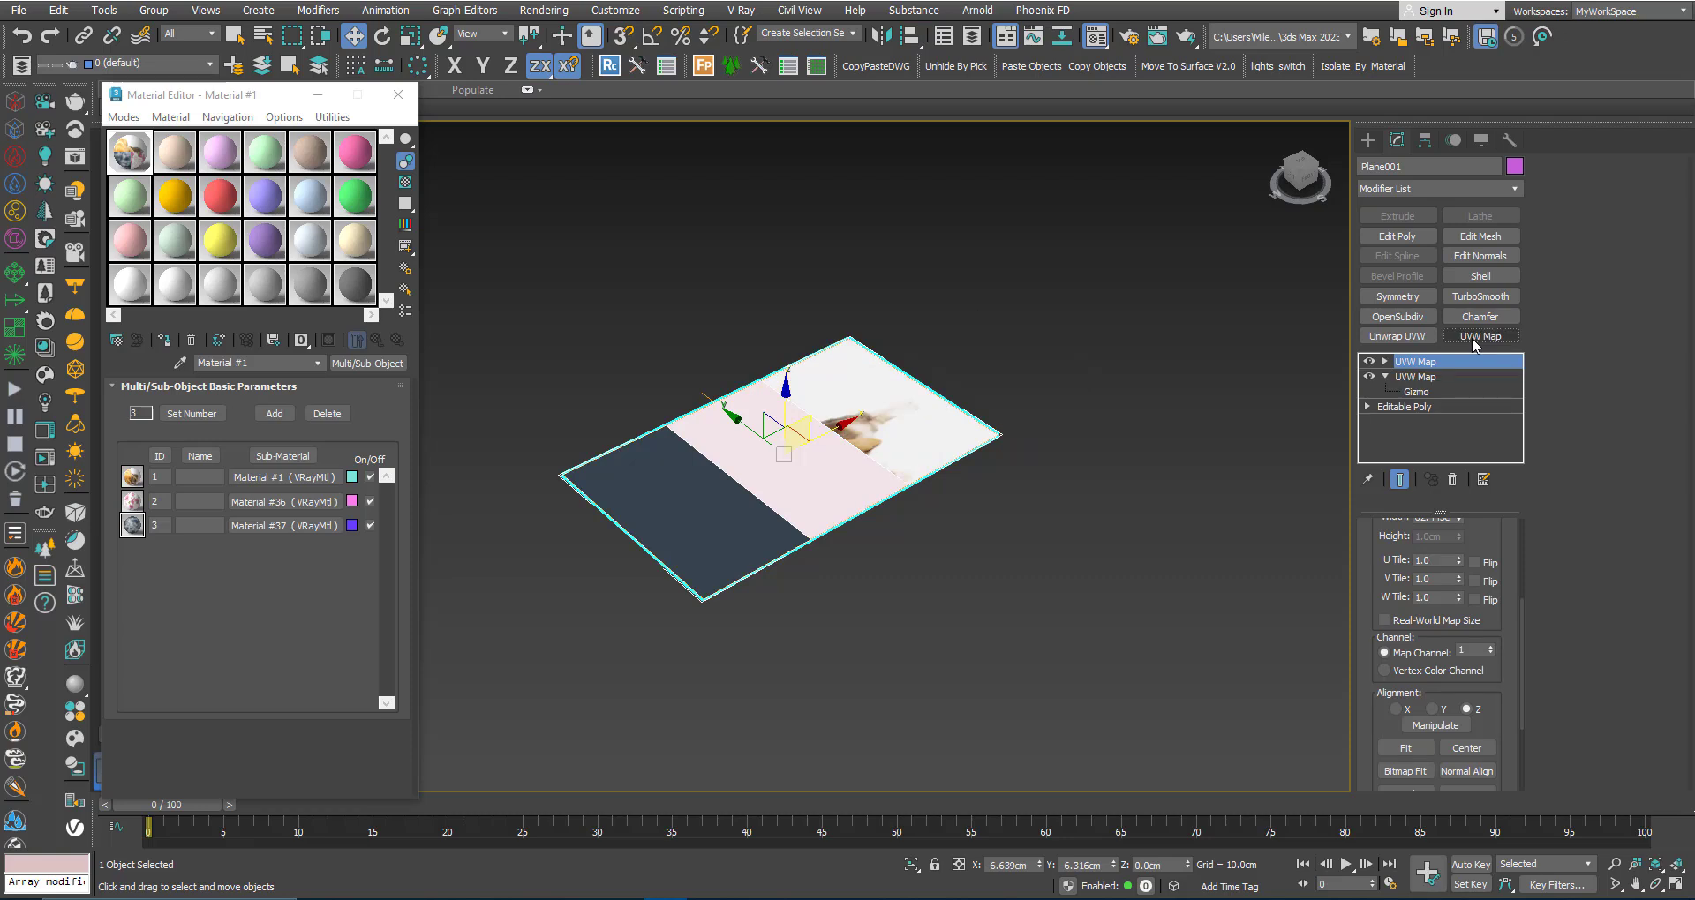
left_click(1385, 362)
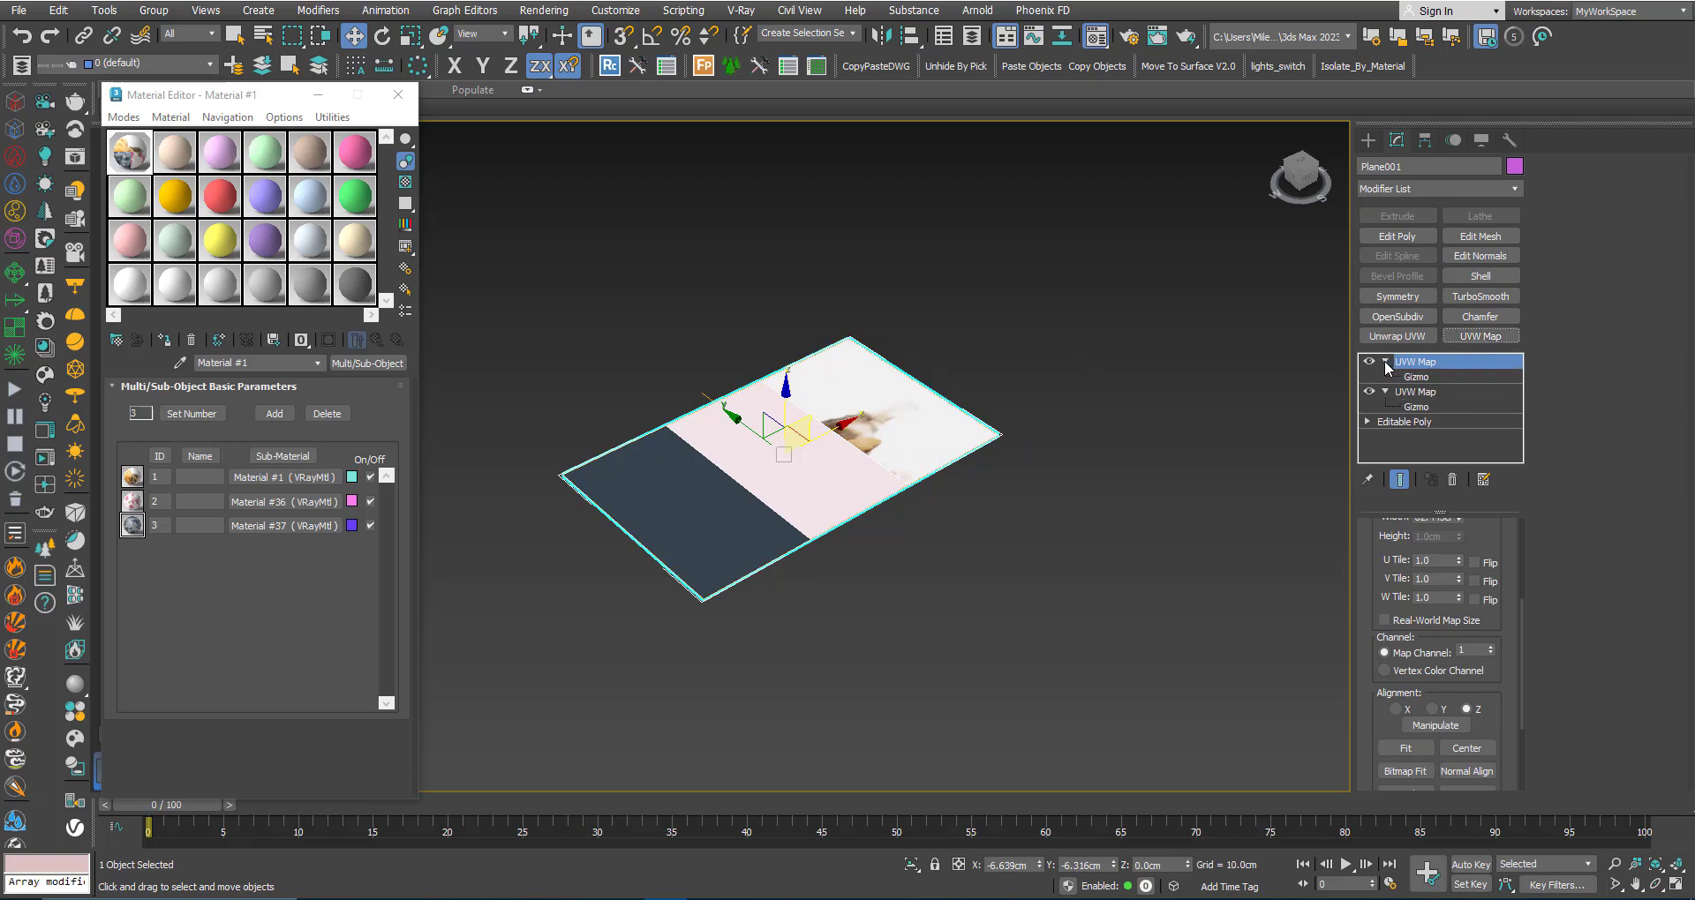
left_click(1385, 362)
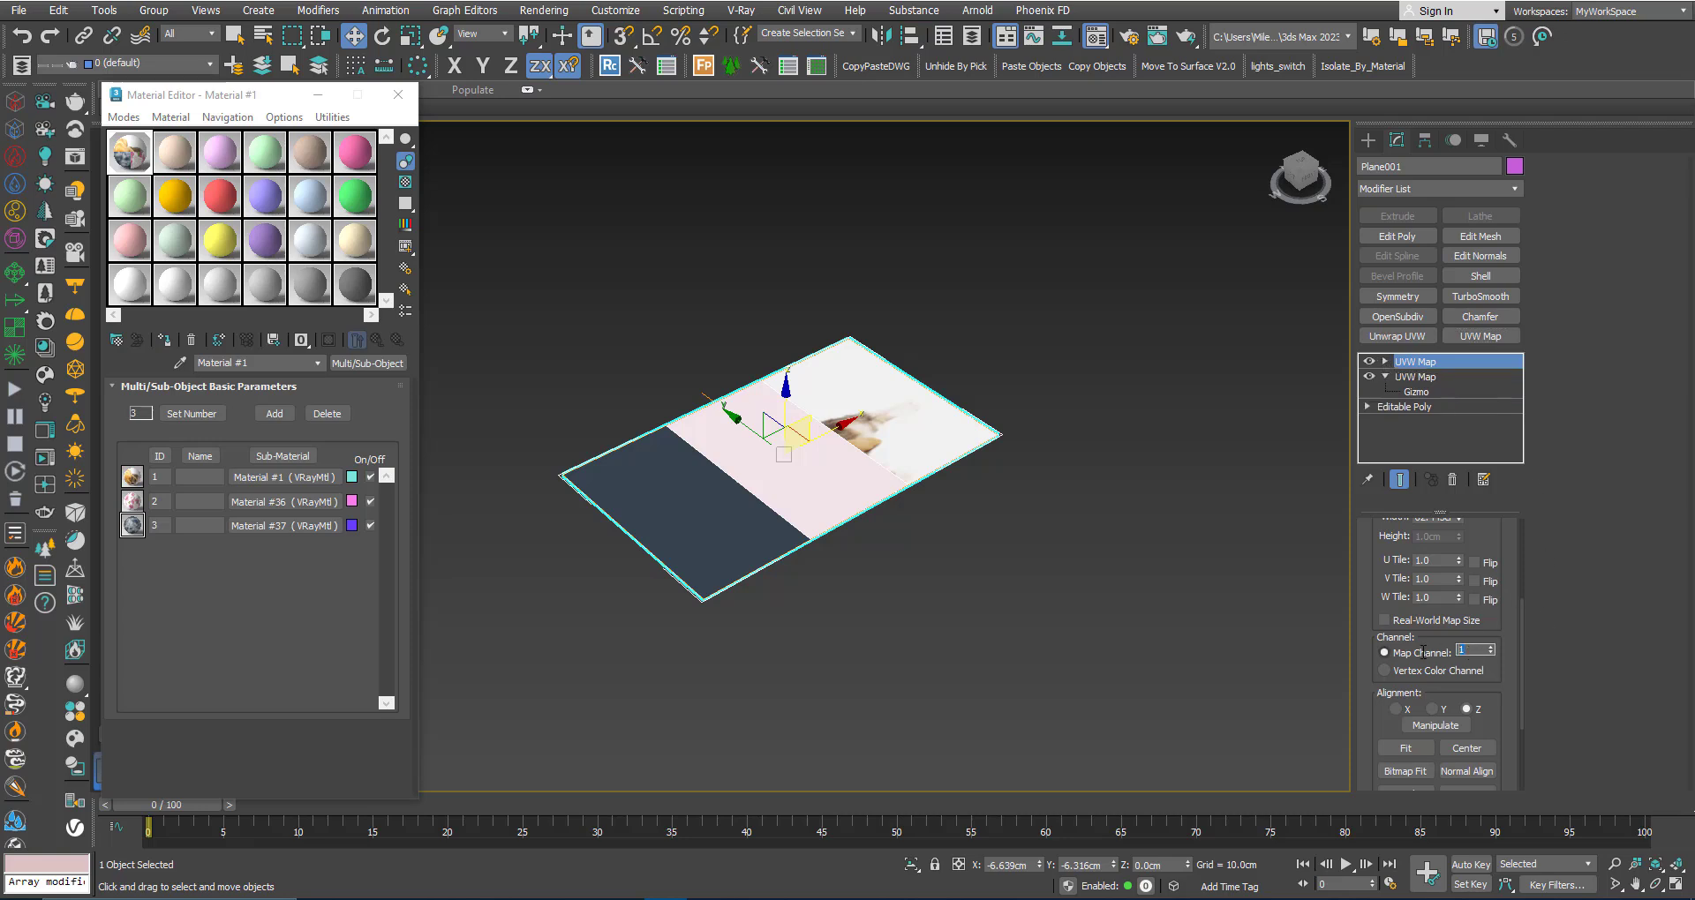
type("2")
key("Return")
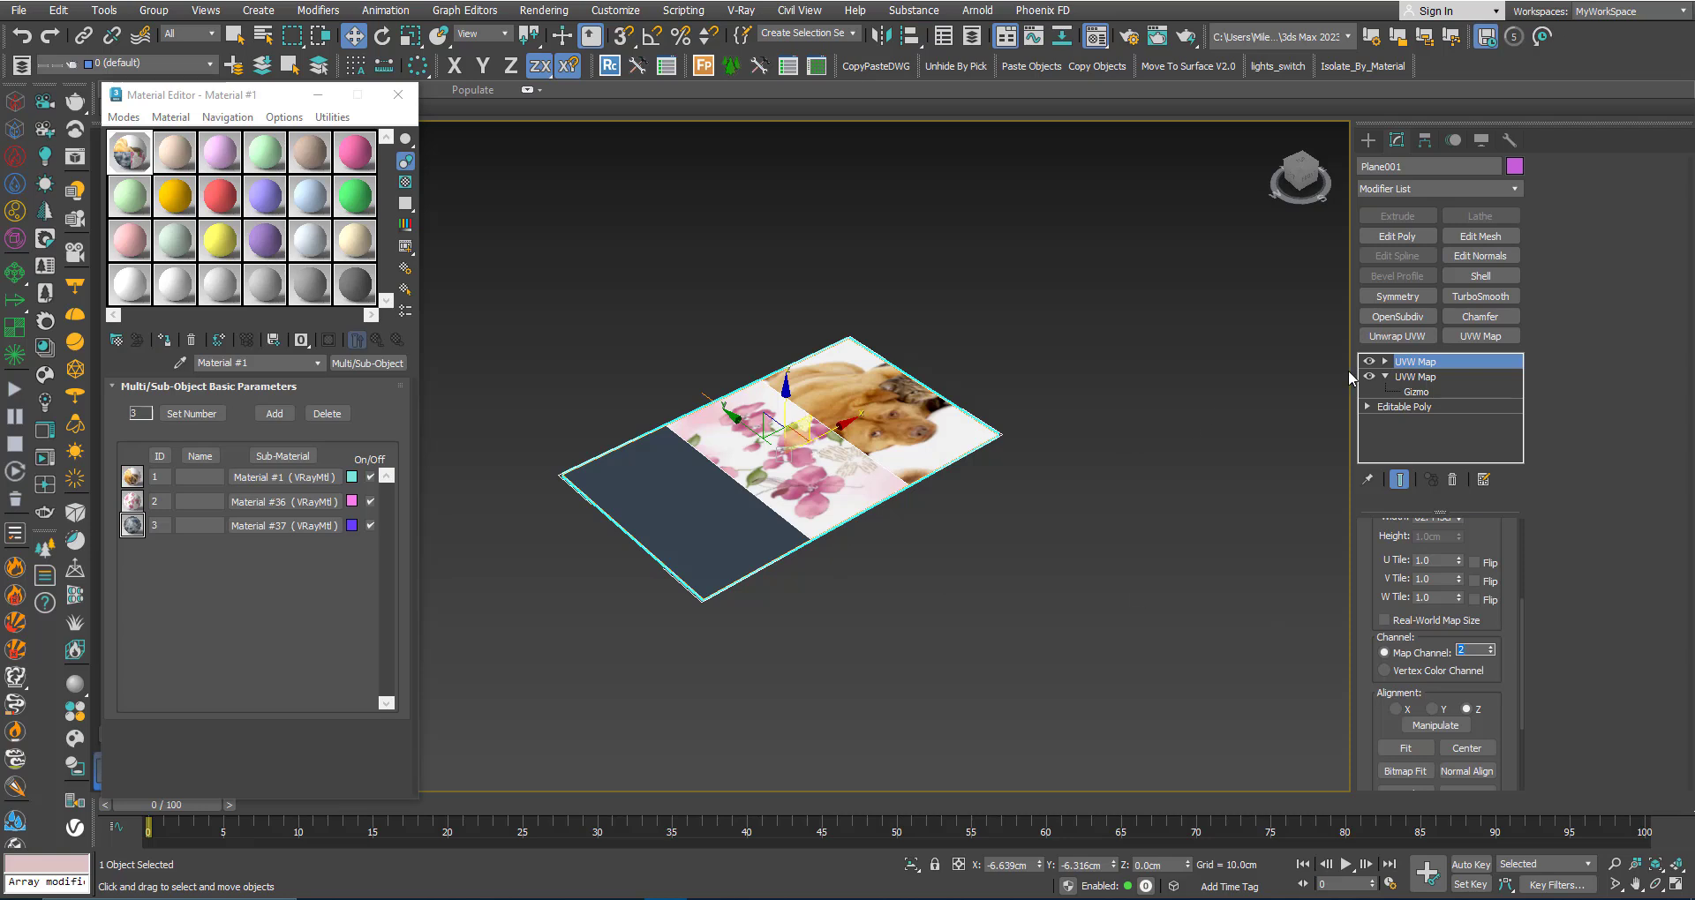
Slide the top UVW Map gizmo along X and Y, then shift the lower gizmo along X
left_click(1384, 362)
left_click(1416, 382)
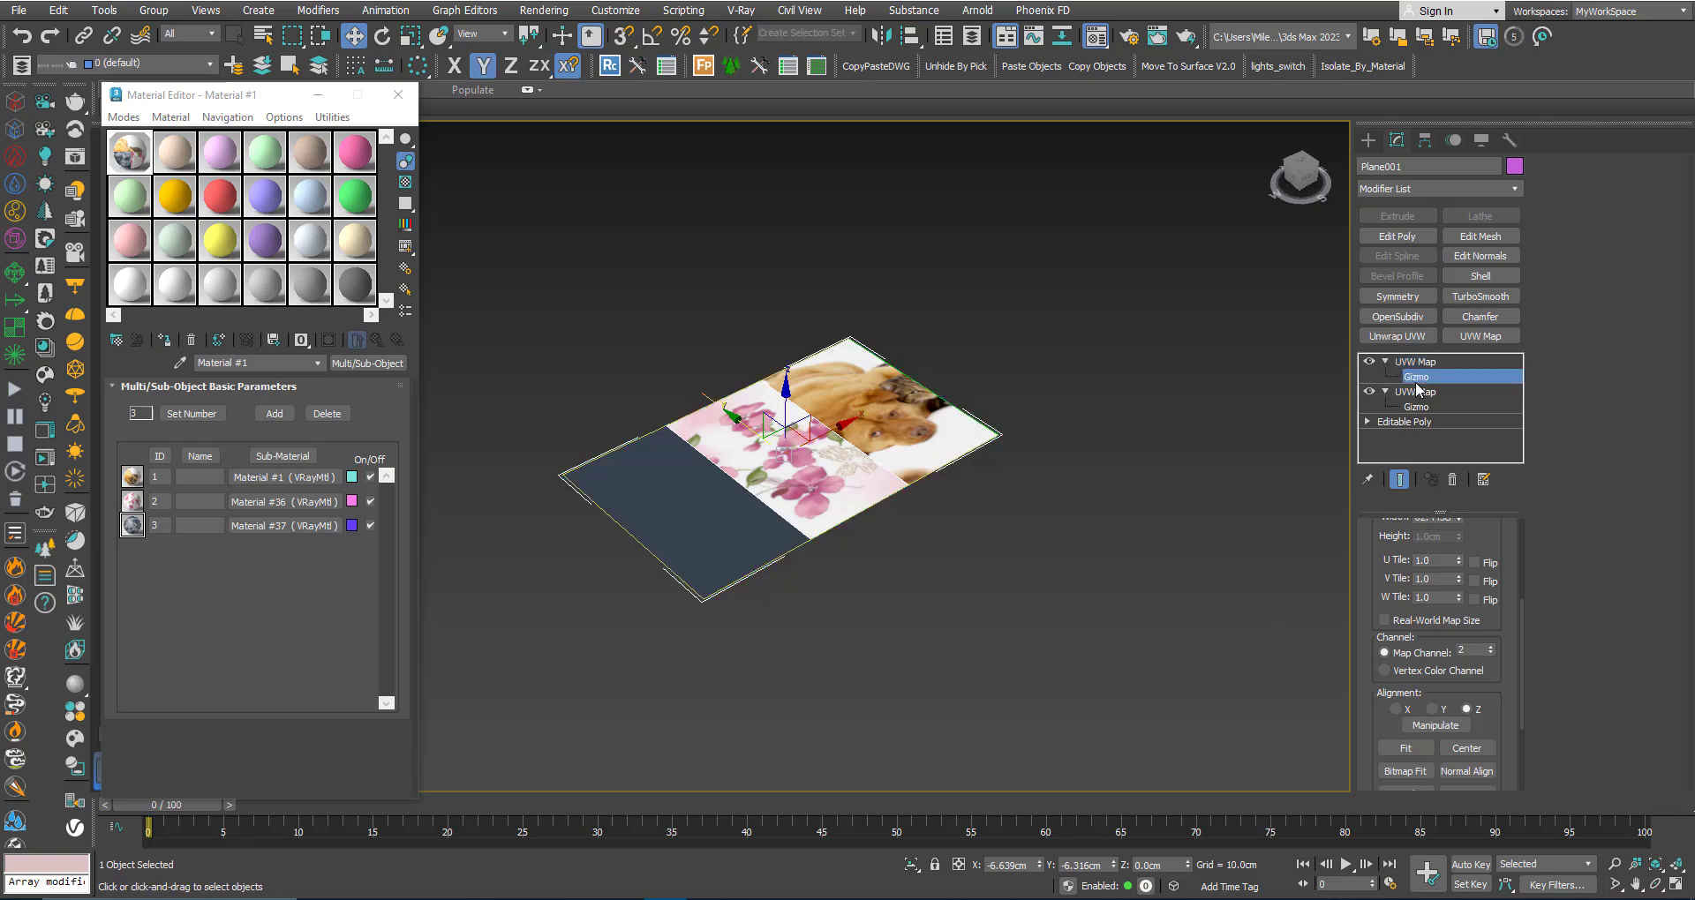
left_click_drag(819, 430, 742, 492)
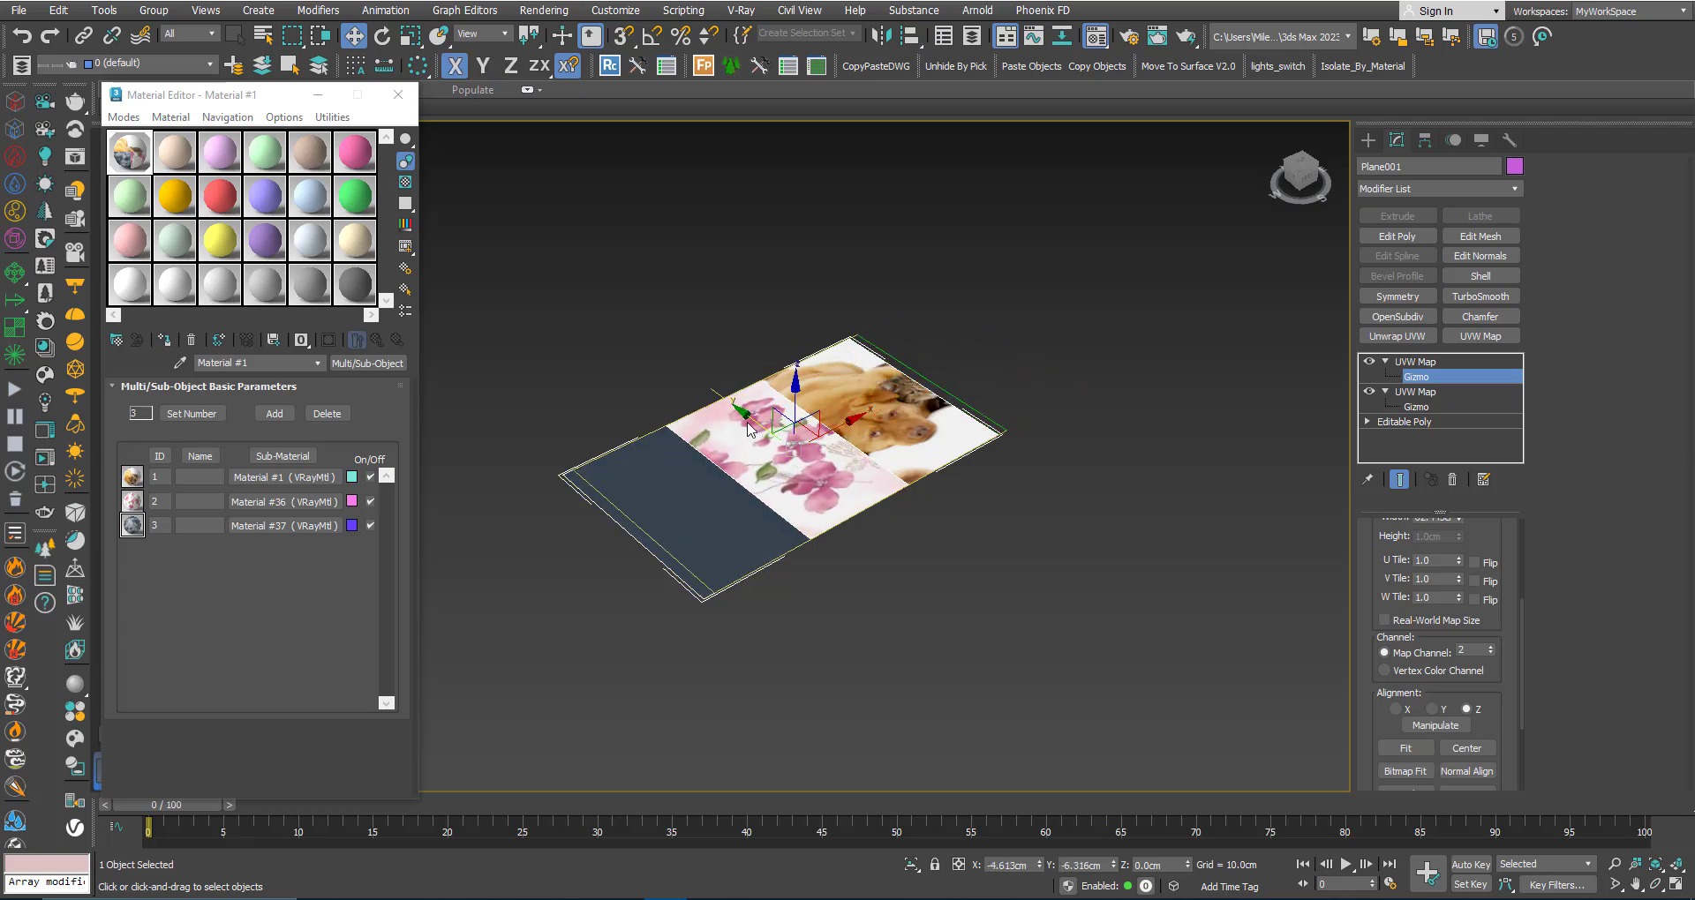
left_click_drag(749, 415, 654, 371)
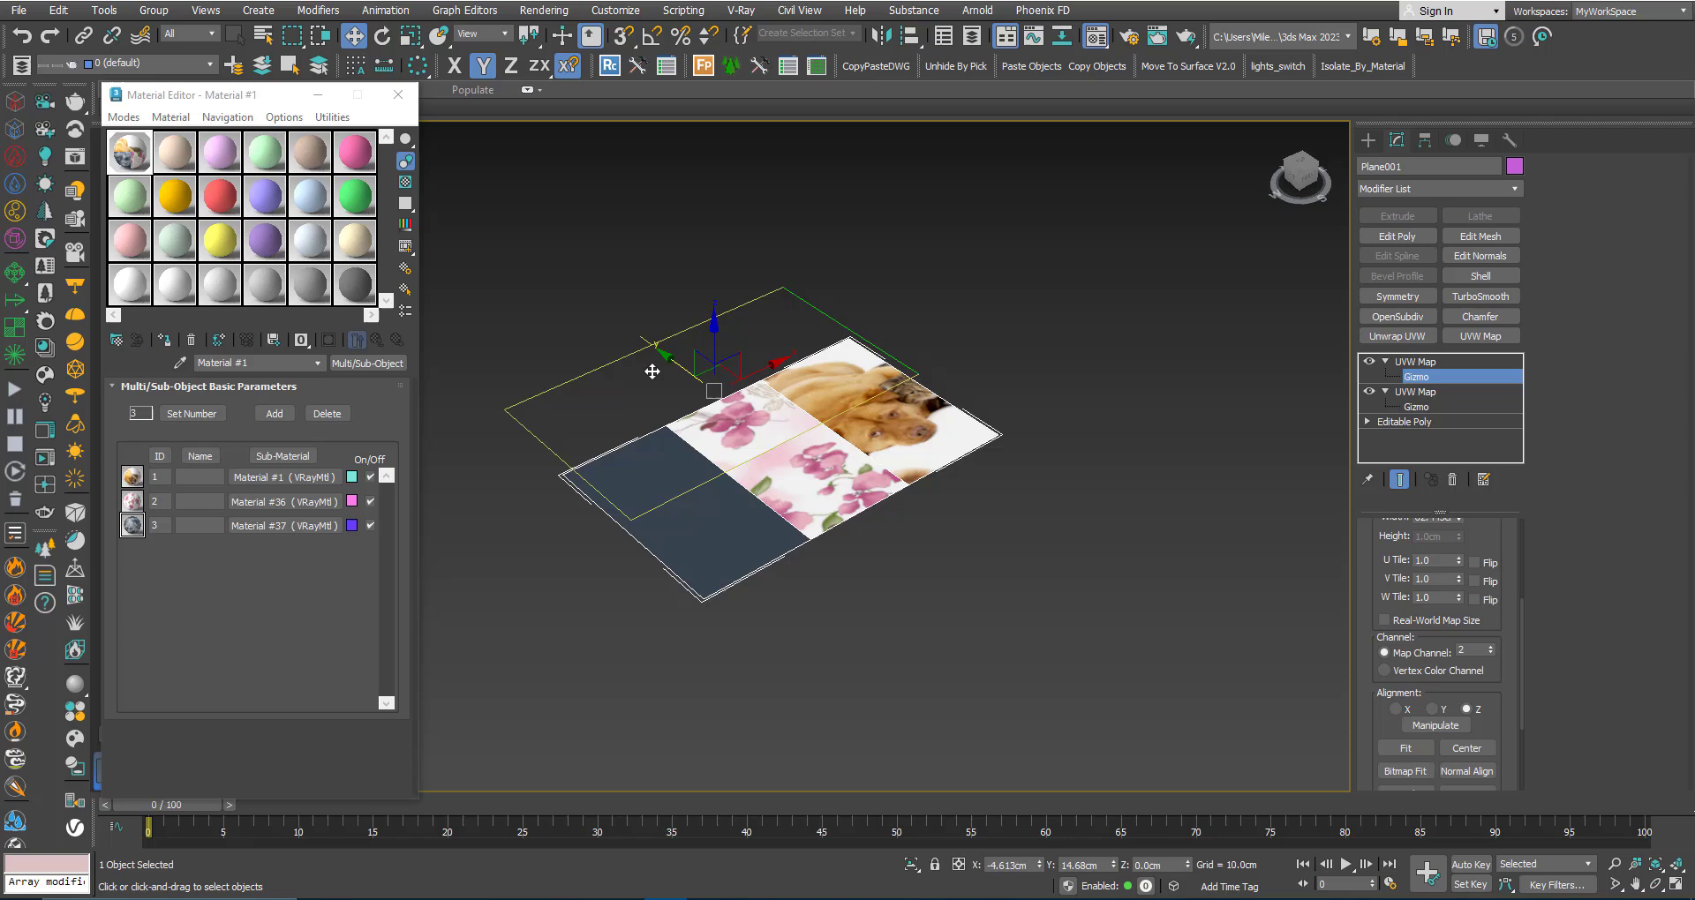
left_click(1416, 407)
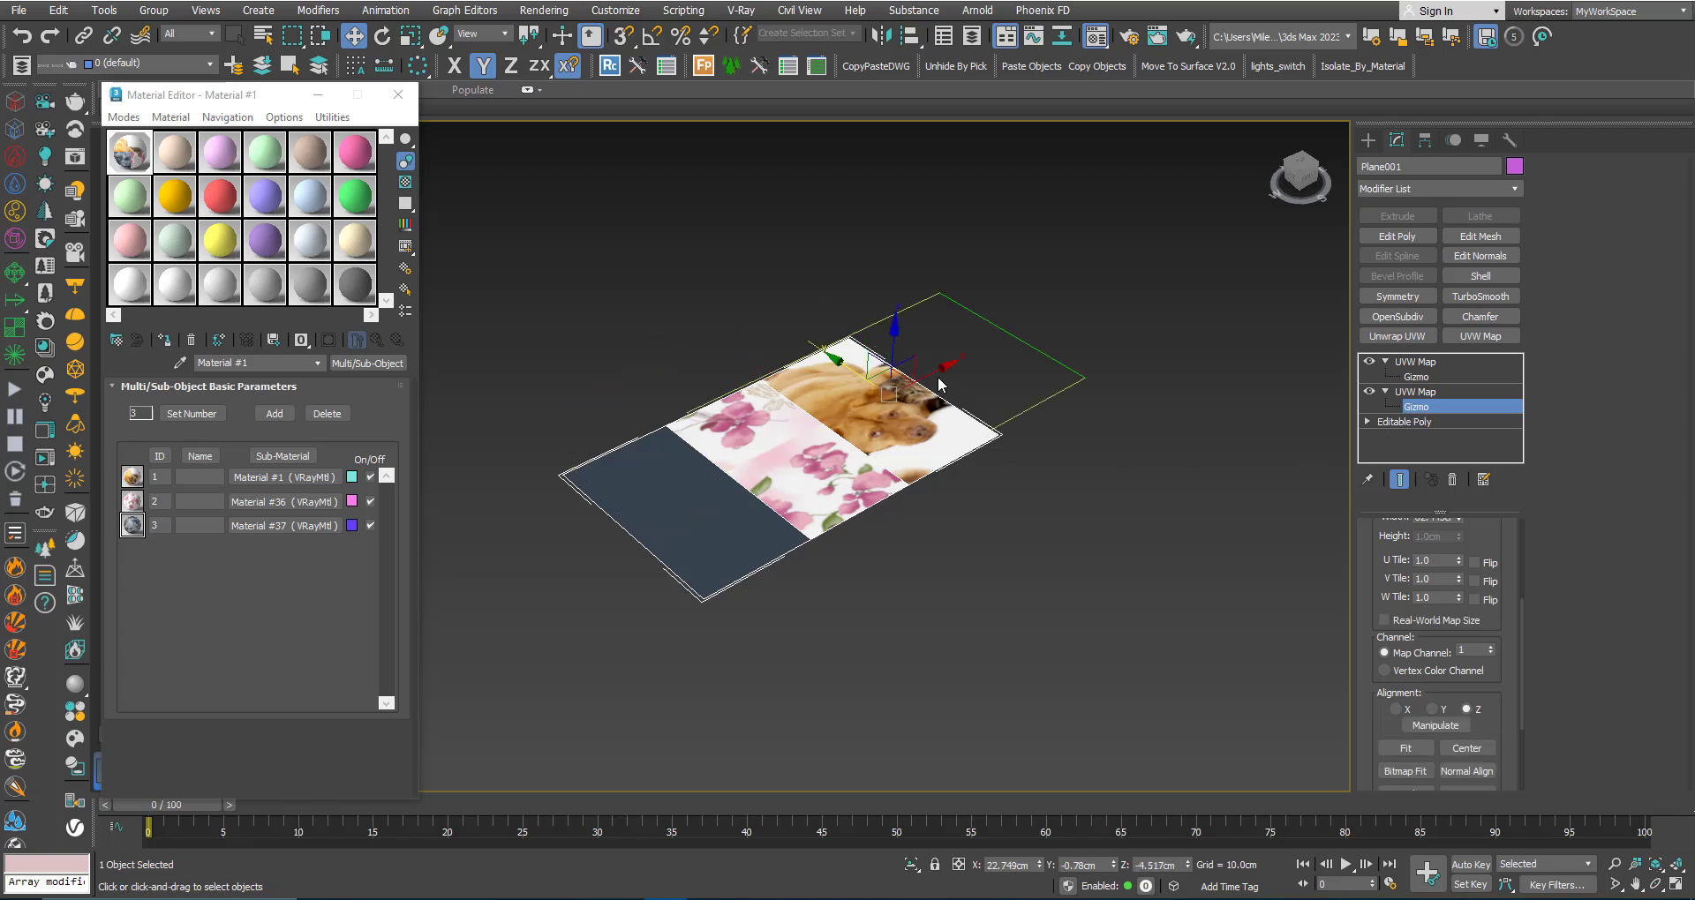
left_click_drag(761, 362, 998, 385)
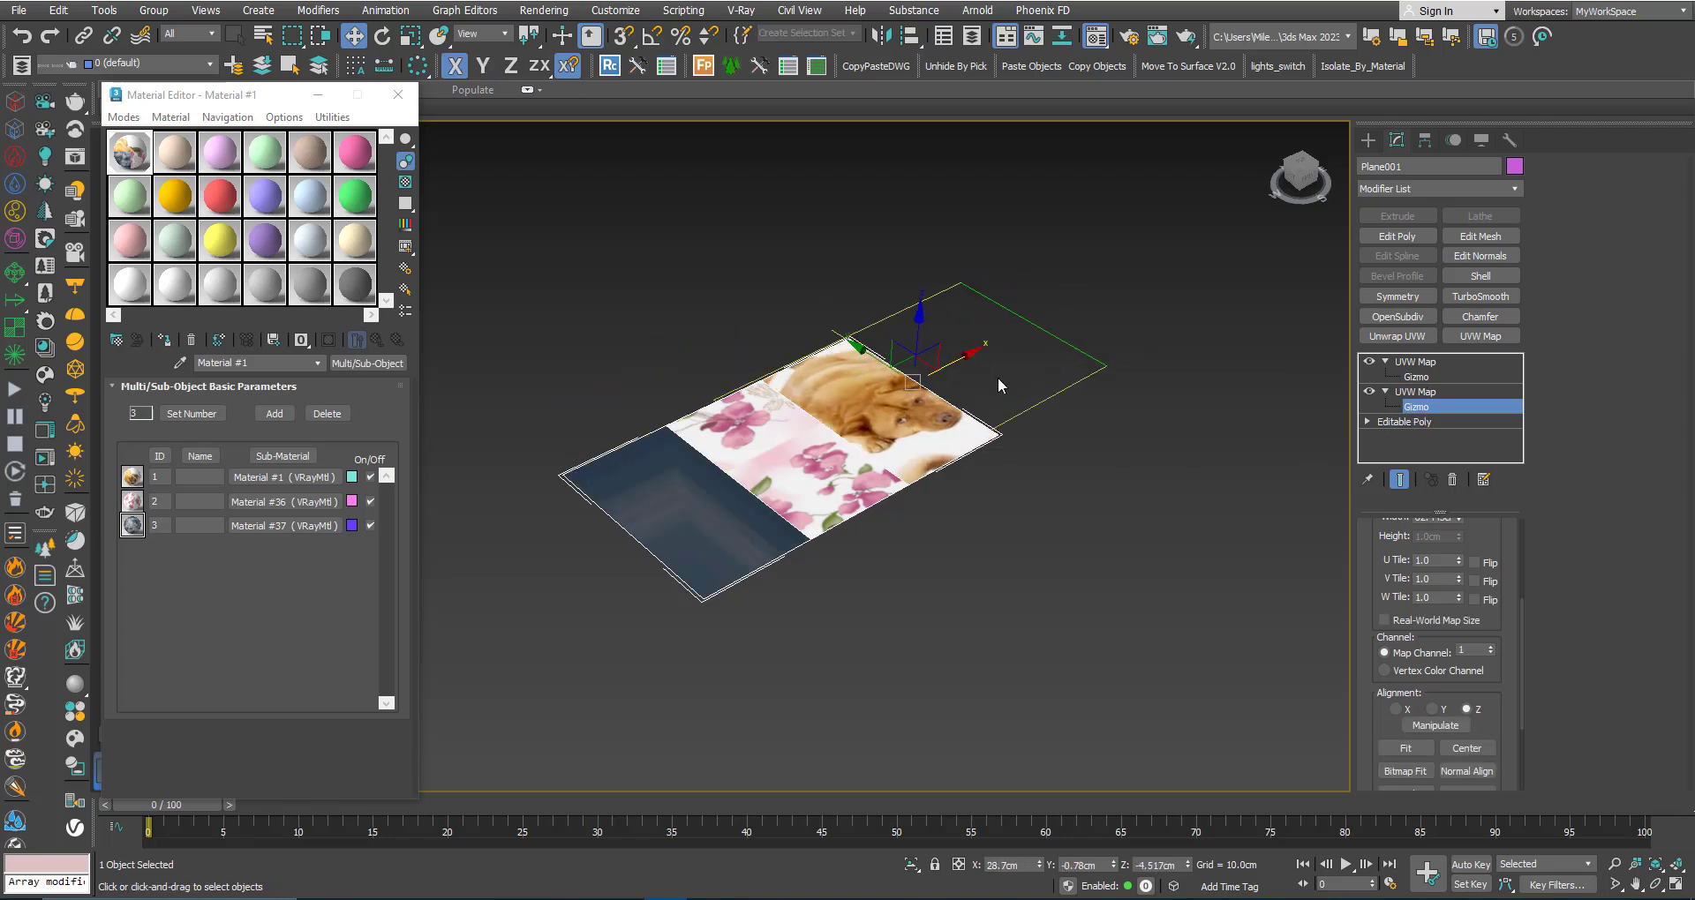
Add a third UVW Map modifier set to map channel 3
left_click(1413, 364)
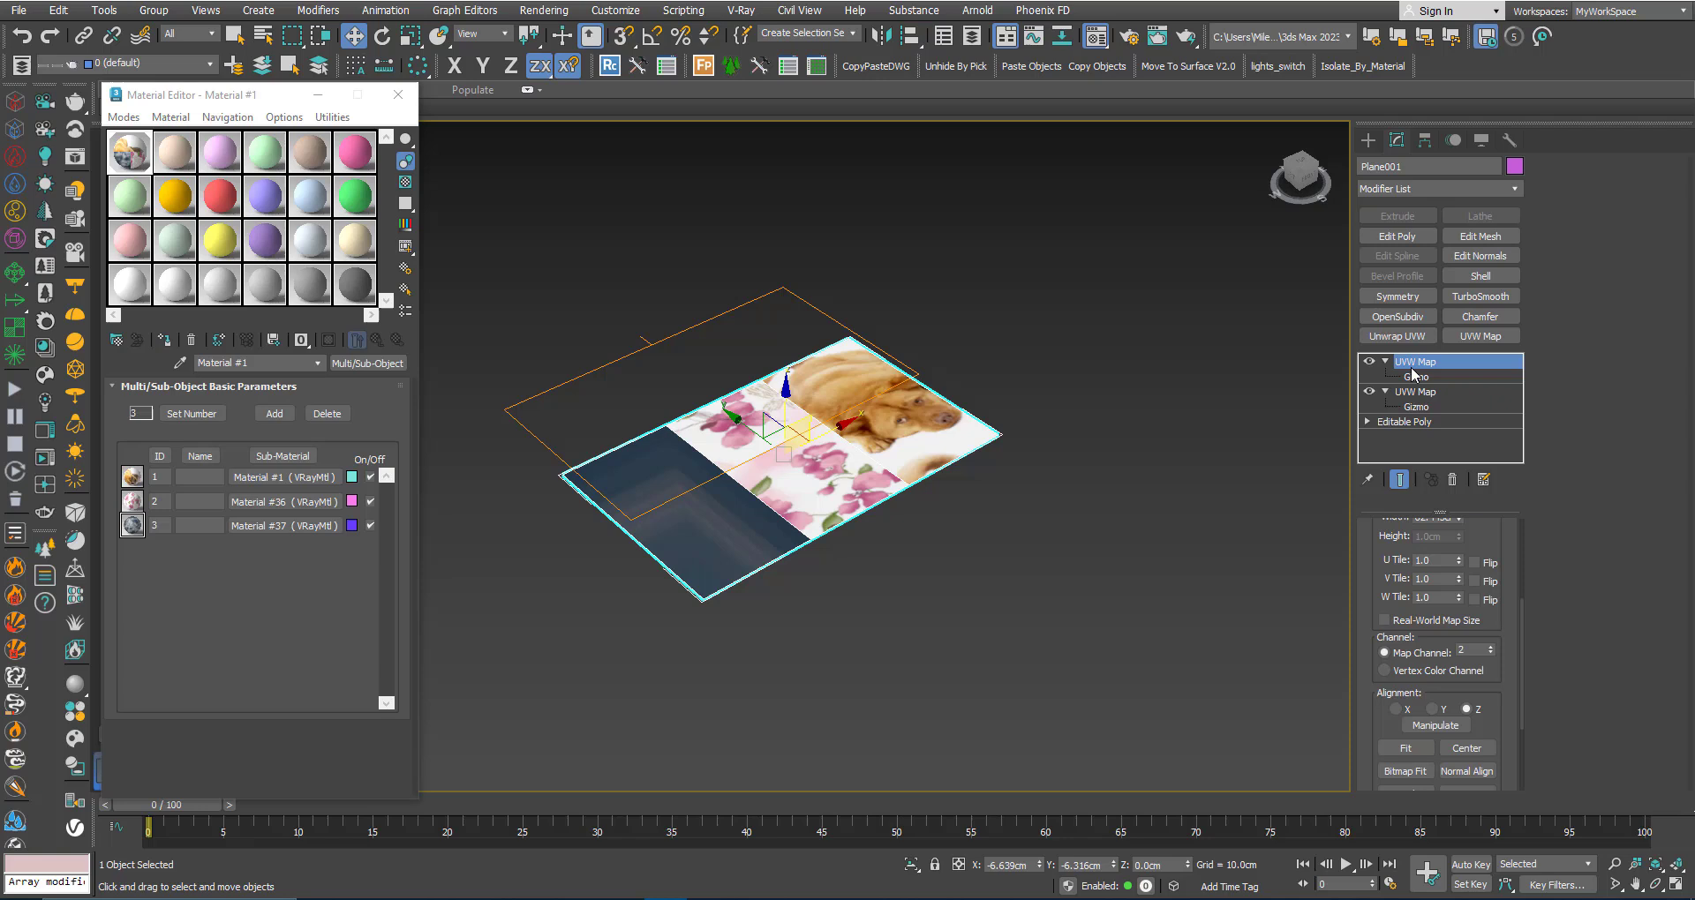
left_click(1468, 346)
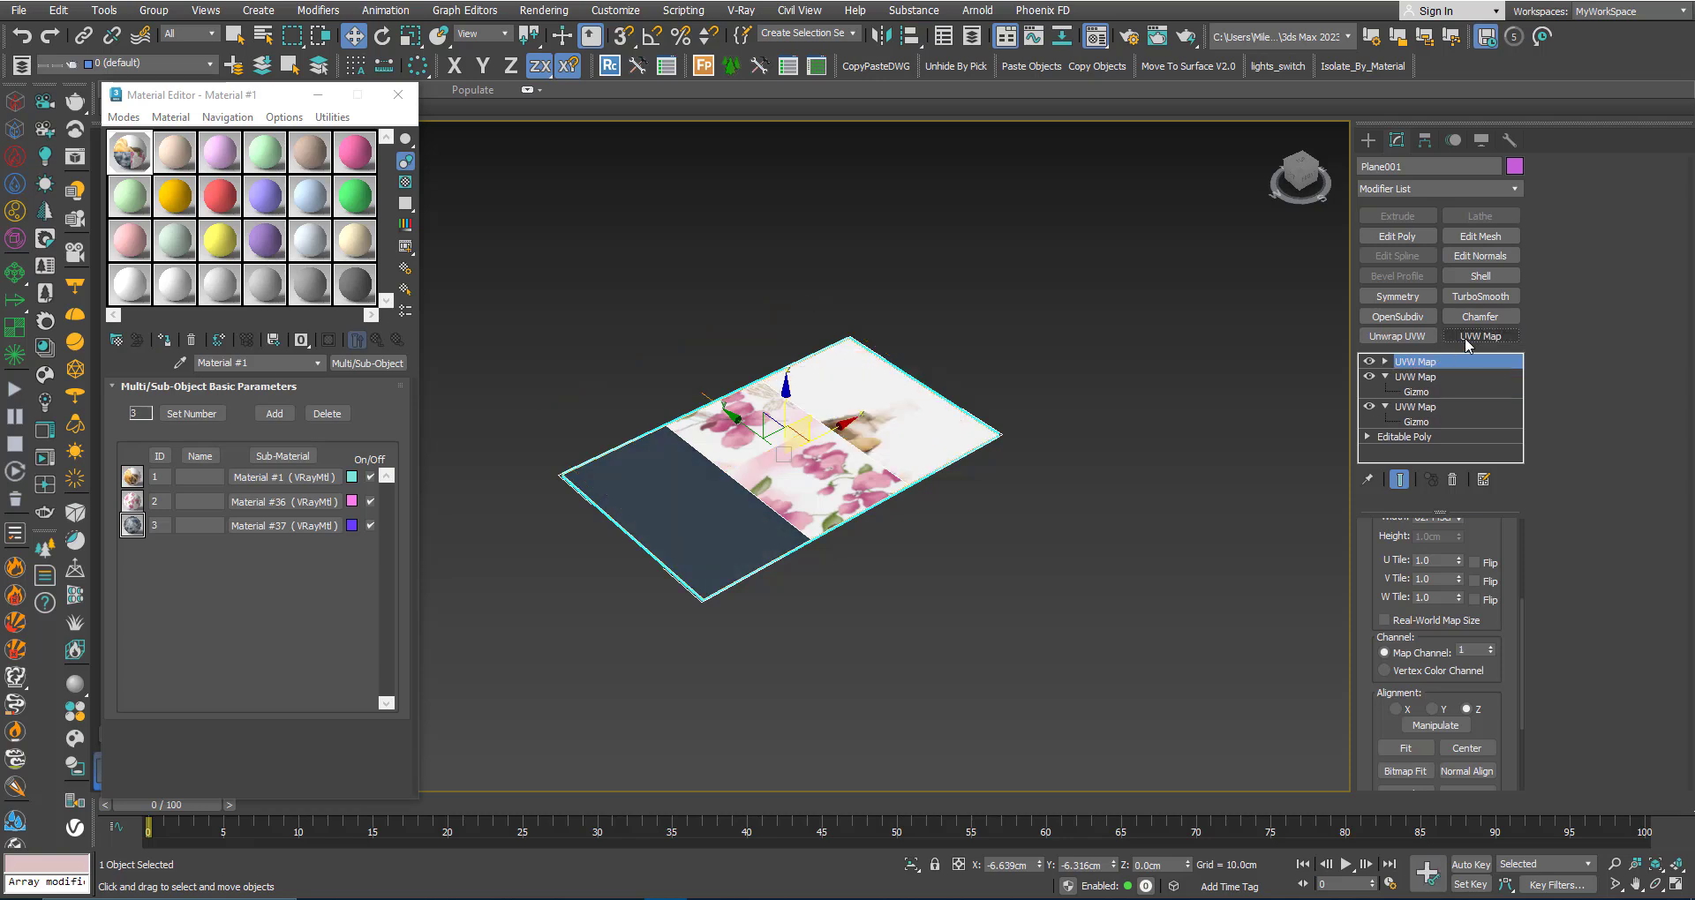
double_click(1472, 650)
type("3")
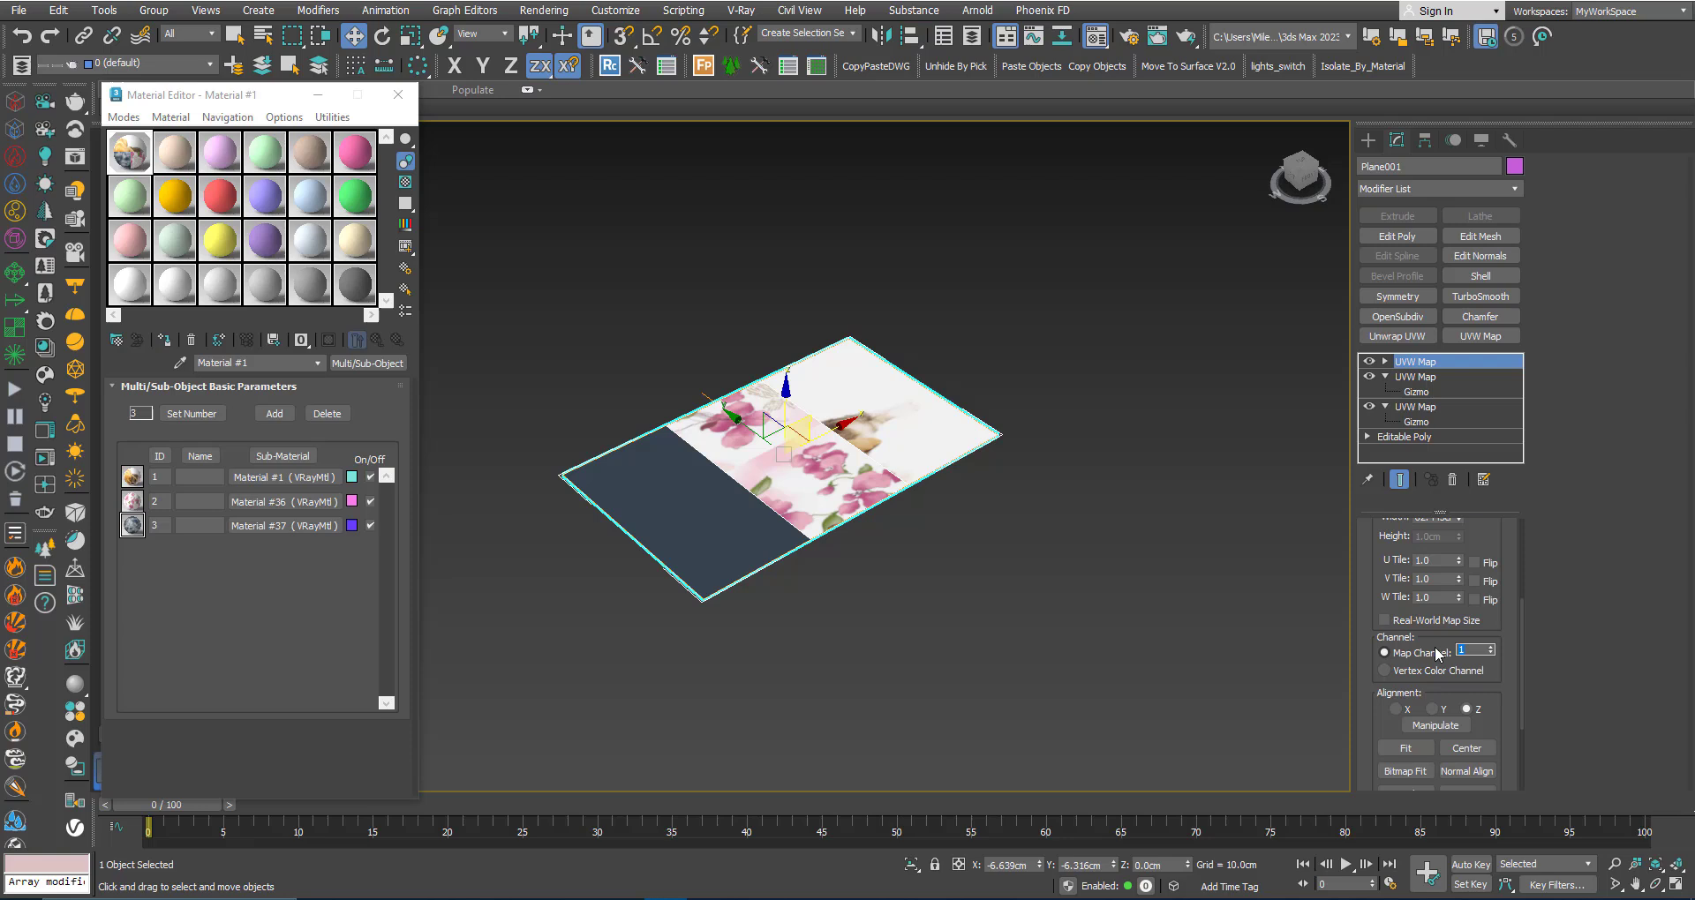
key("Return")
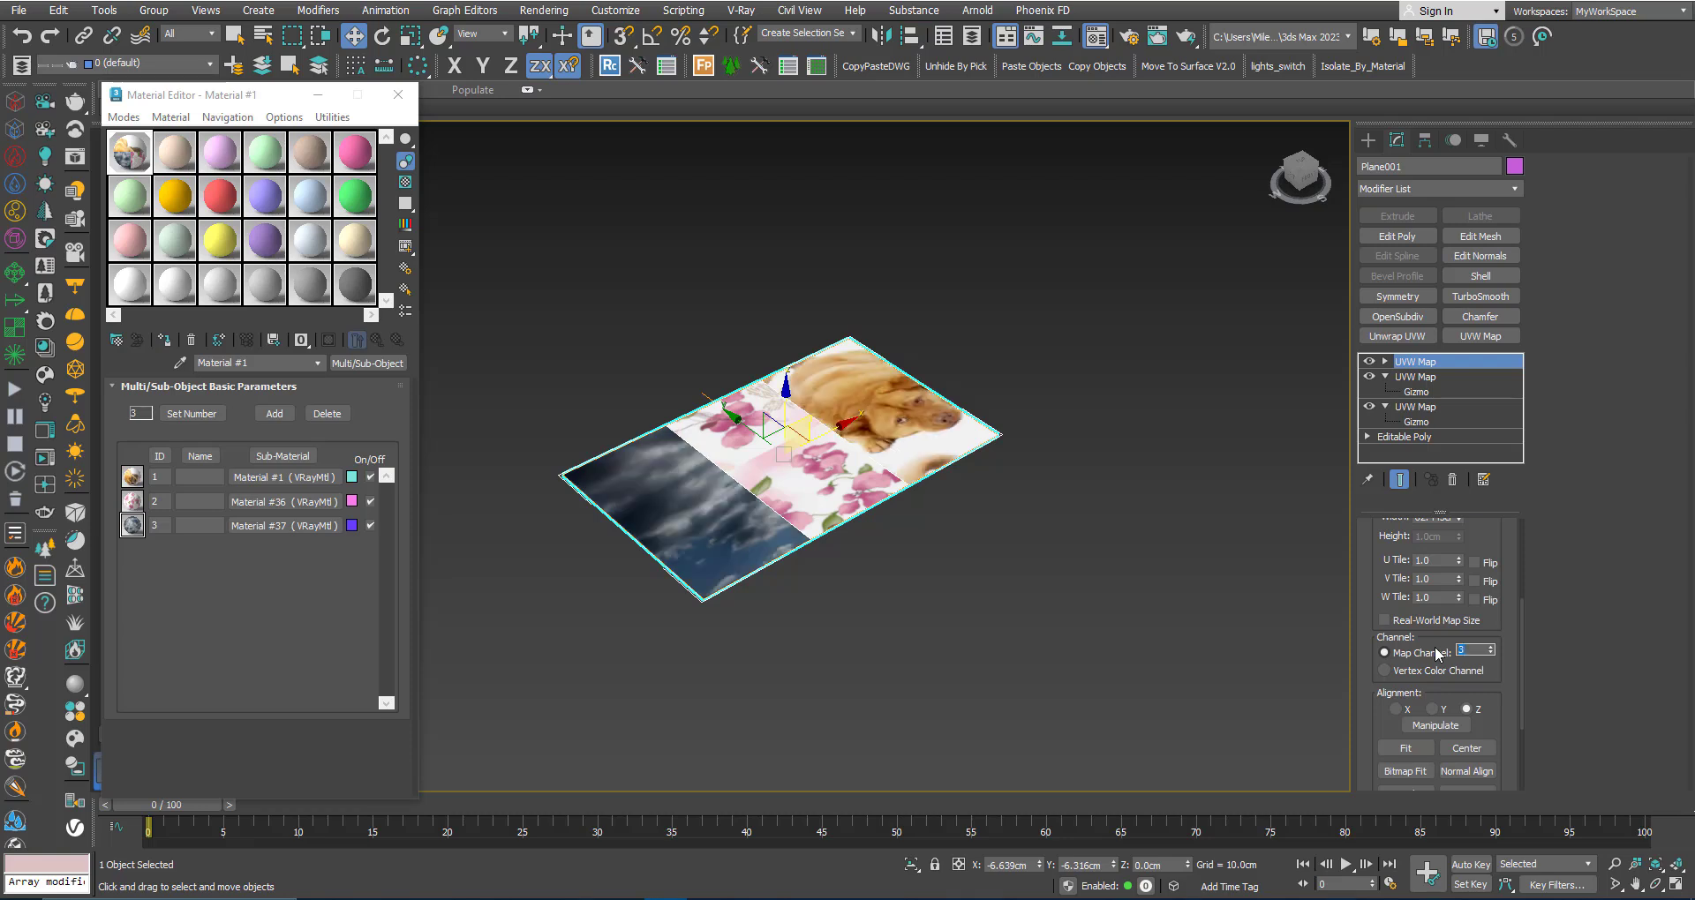
Move the new UVW Map's gizmo to position the cloud image on the plane
left_click(1384, 362)
left_click(1416, 377)
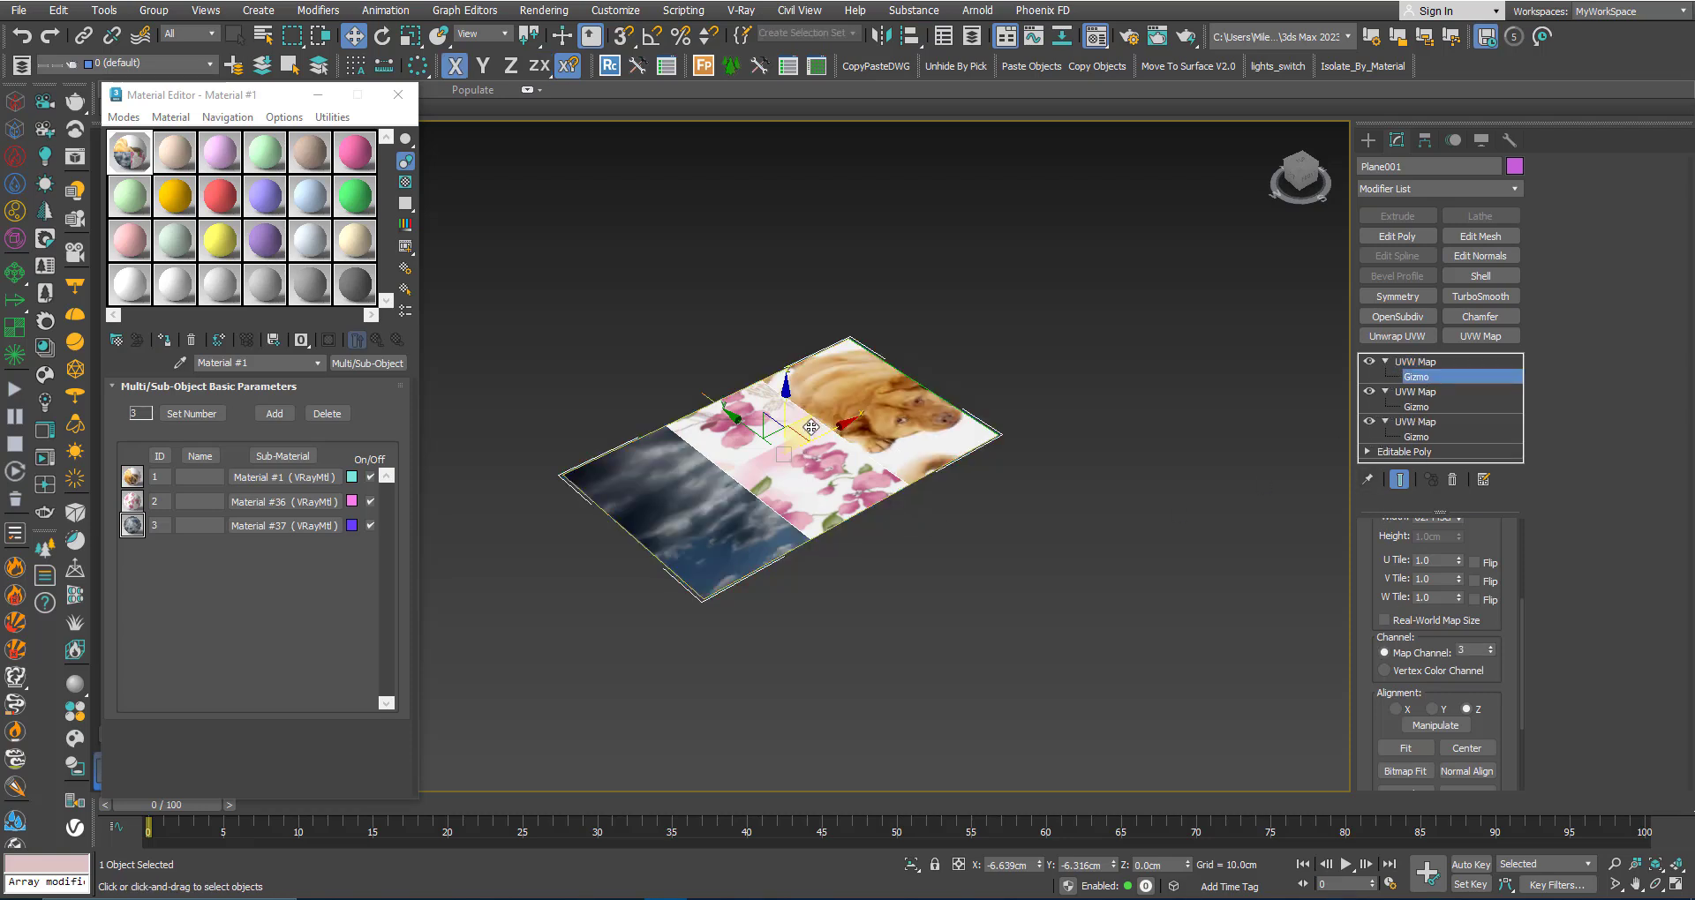
left_click_drag(810, 428, 685, 446)
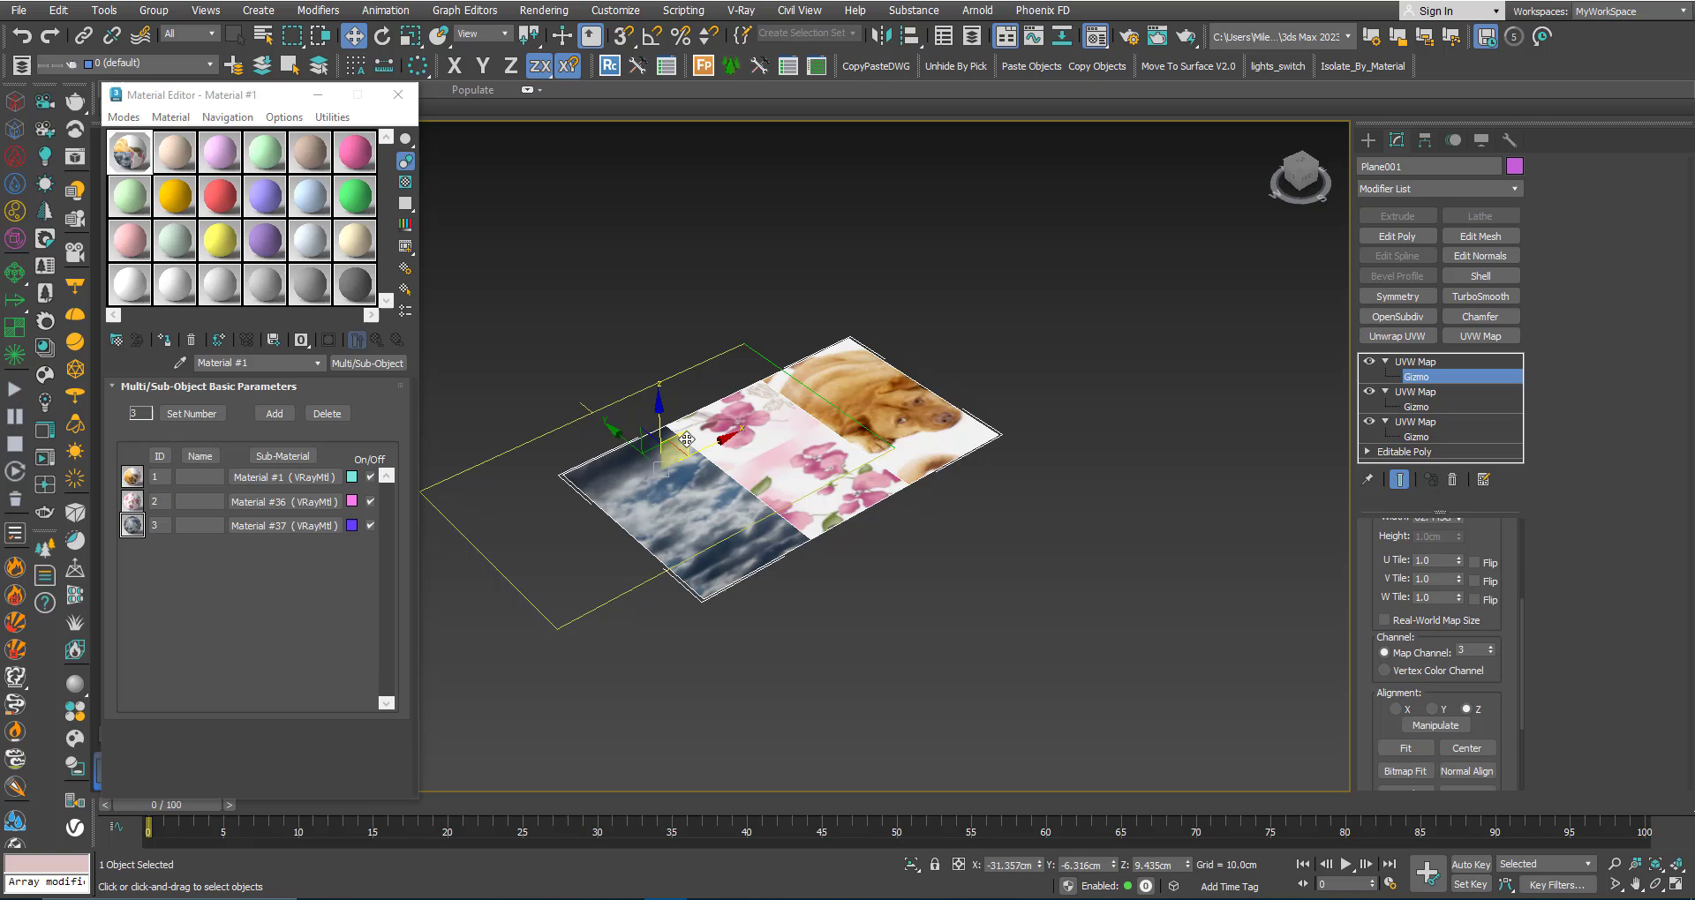
mouse_move(687, 439)
left_mouse_down()
mouse_move(830, 481)
mouse_move(759, 552)
mouse_move(691, 499)
mouse_move(678, 432)
left_mouse_up()
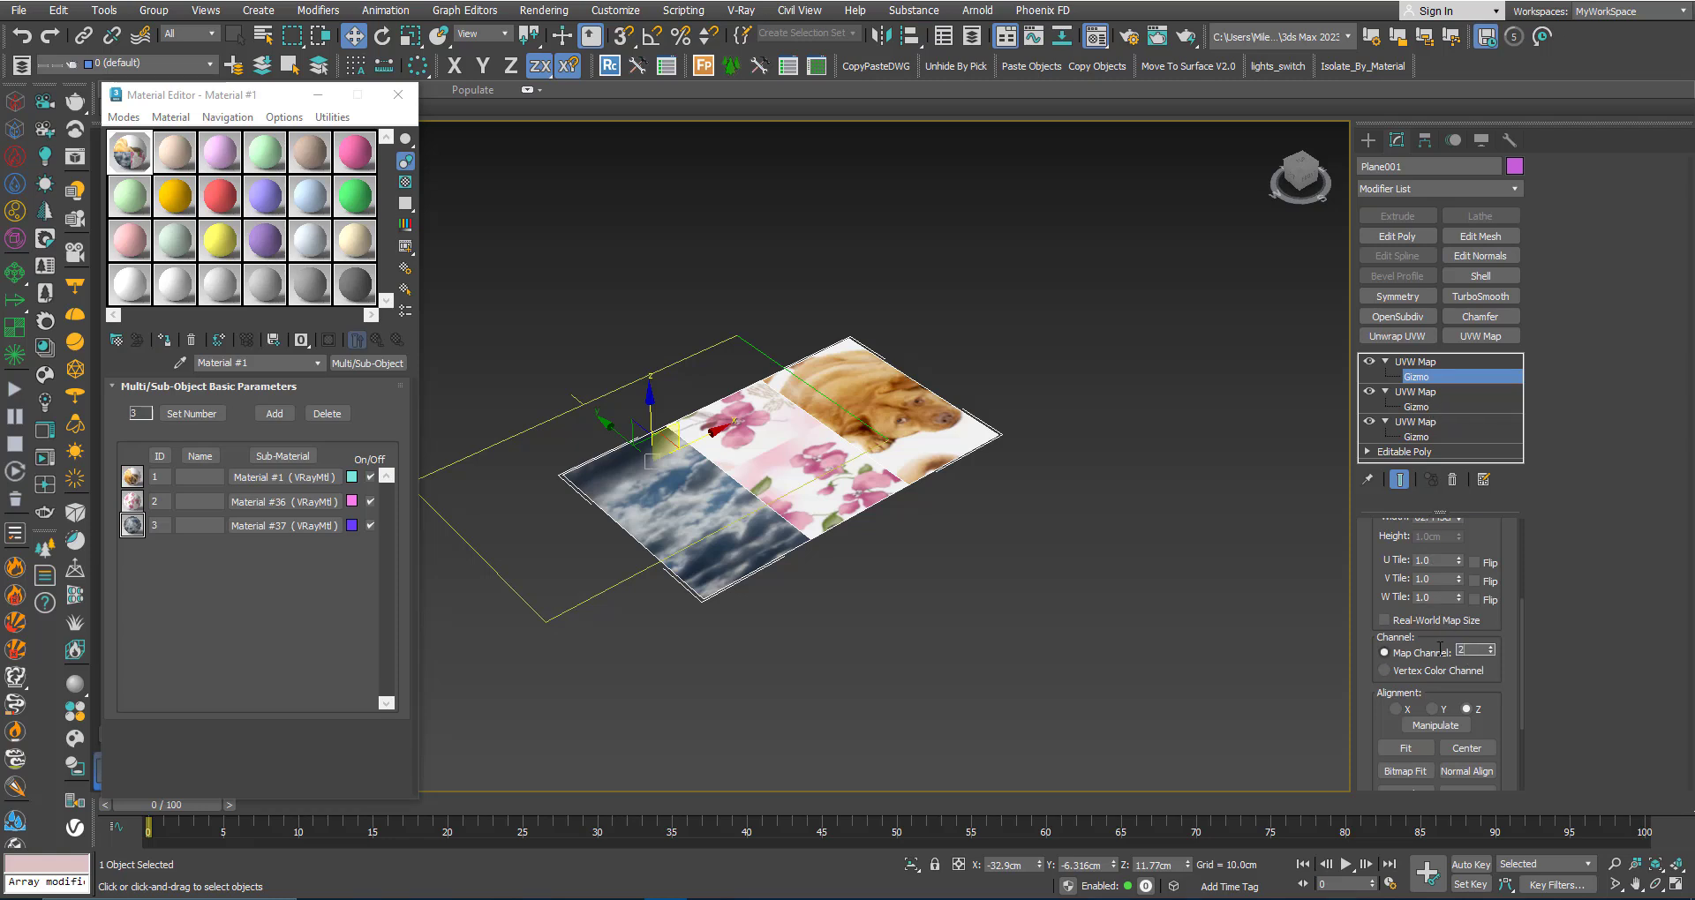
Set the top UVW Map to map channel 2, nudge the top and middle gizmos, and cancel the last move
key("Return")
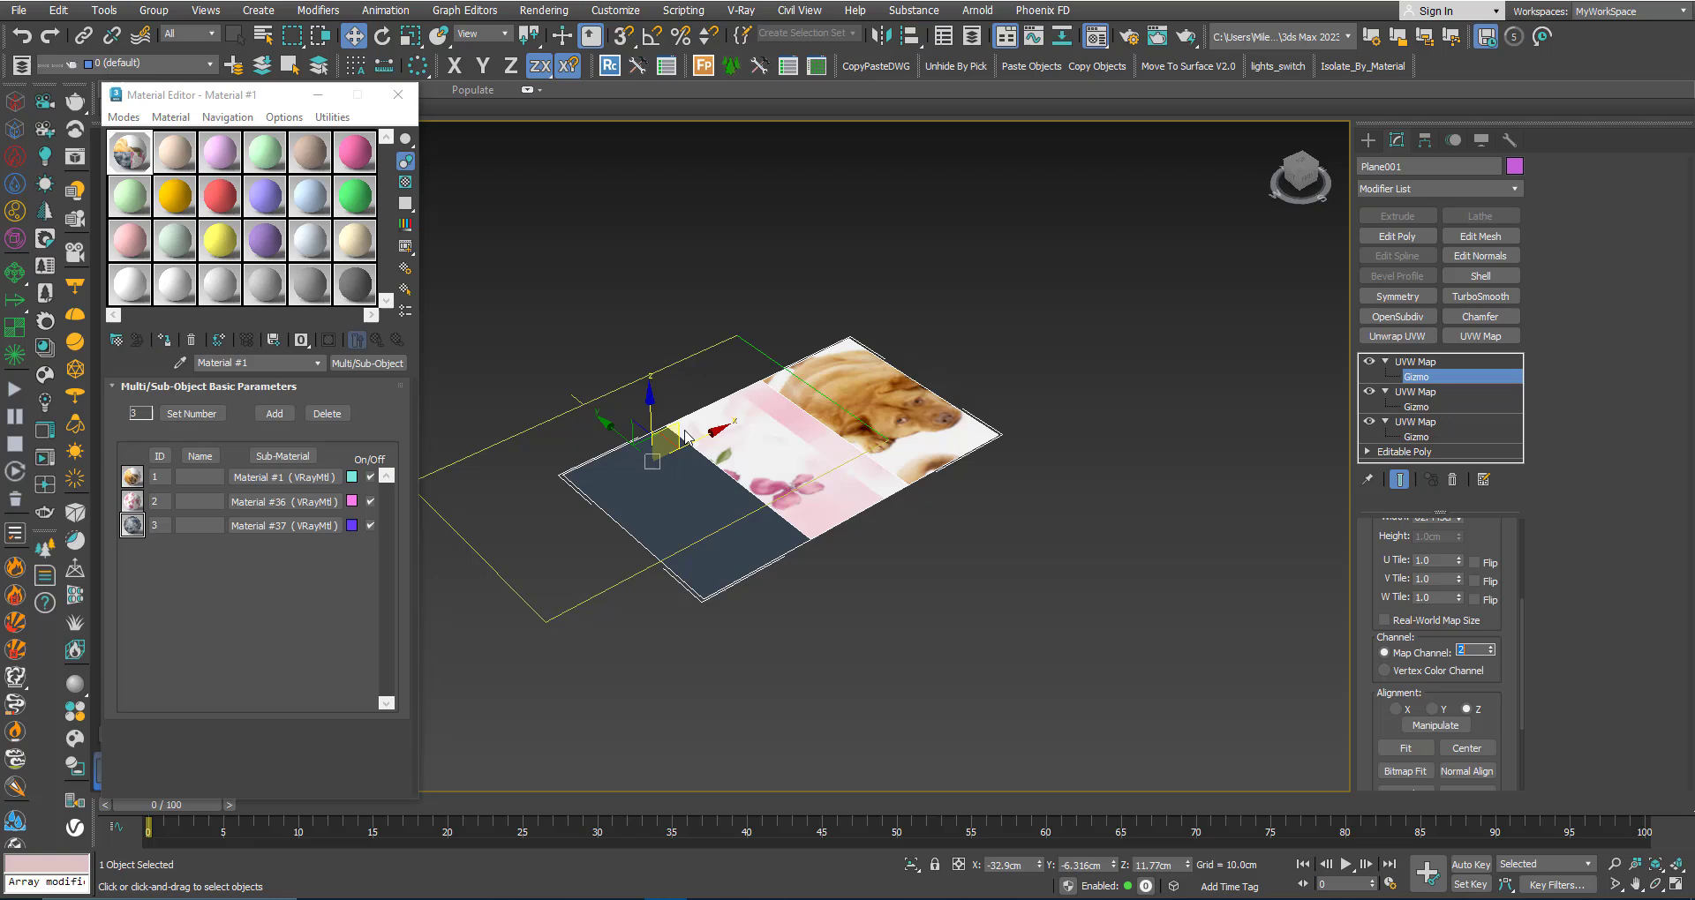
left_click_drag(686, 429, 747, 378)
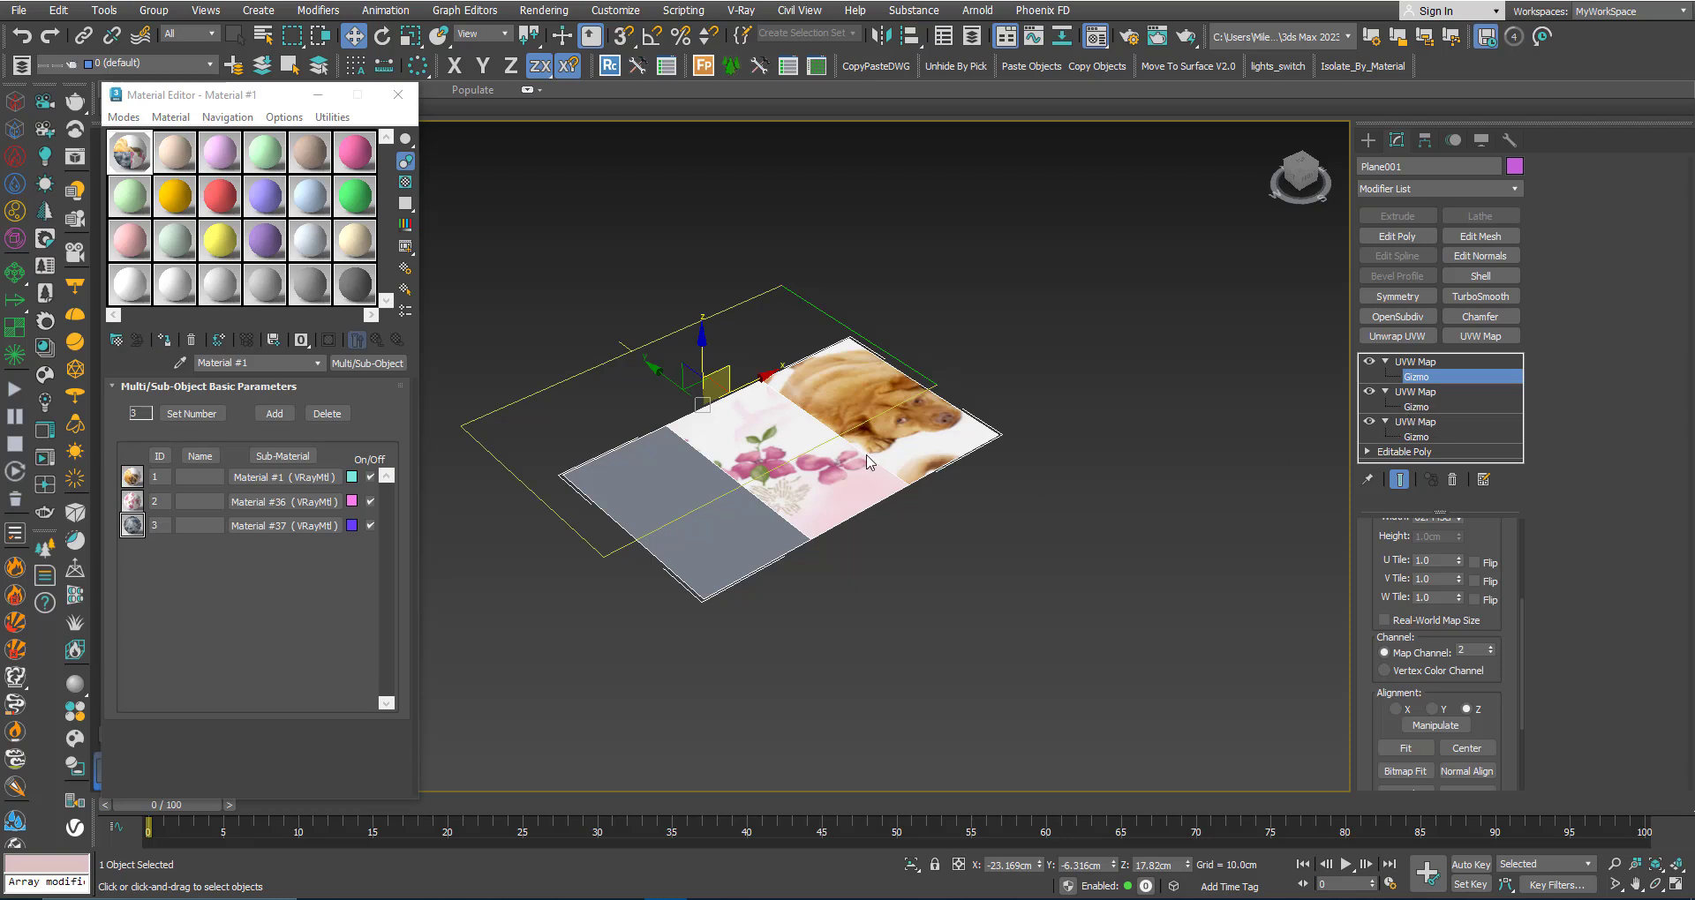
left_click(1415, 407)
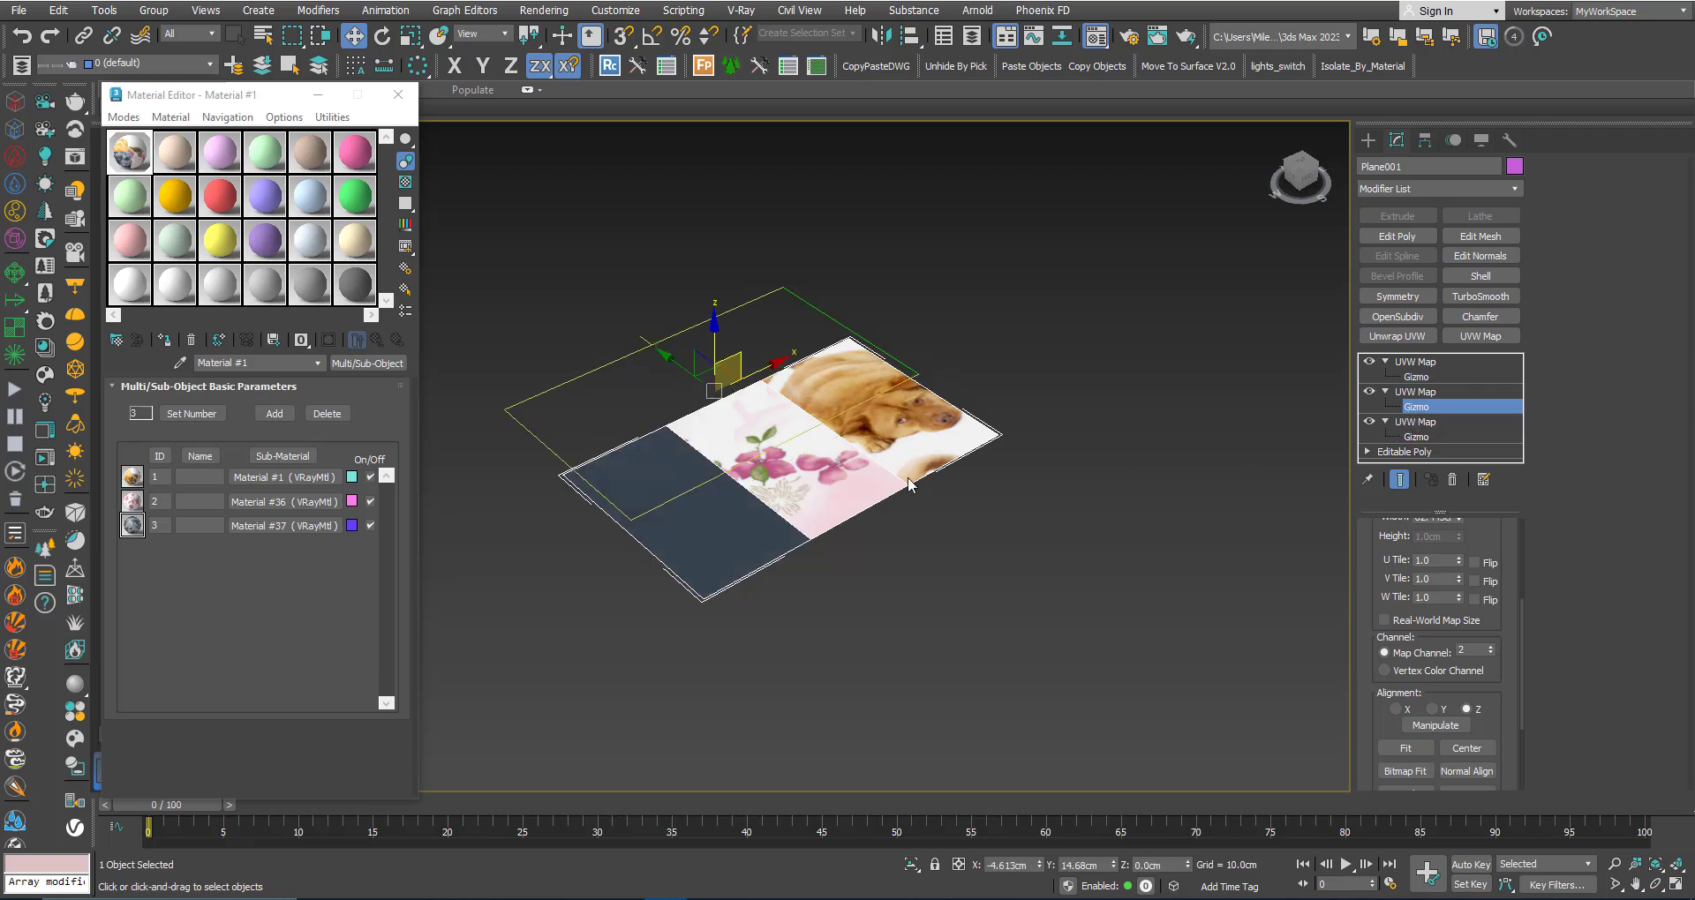
mouse_move(744, 362)
left_mouse_down()
mouse_move(794, 367)
mouse_move(731, 380)
left_mouse_up()
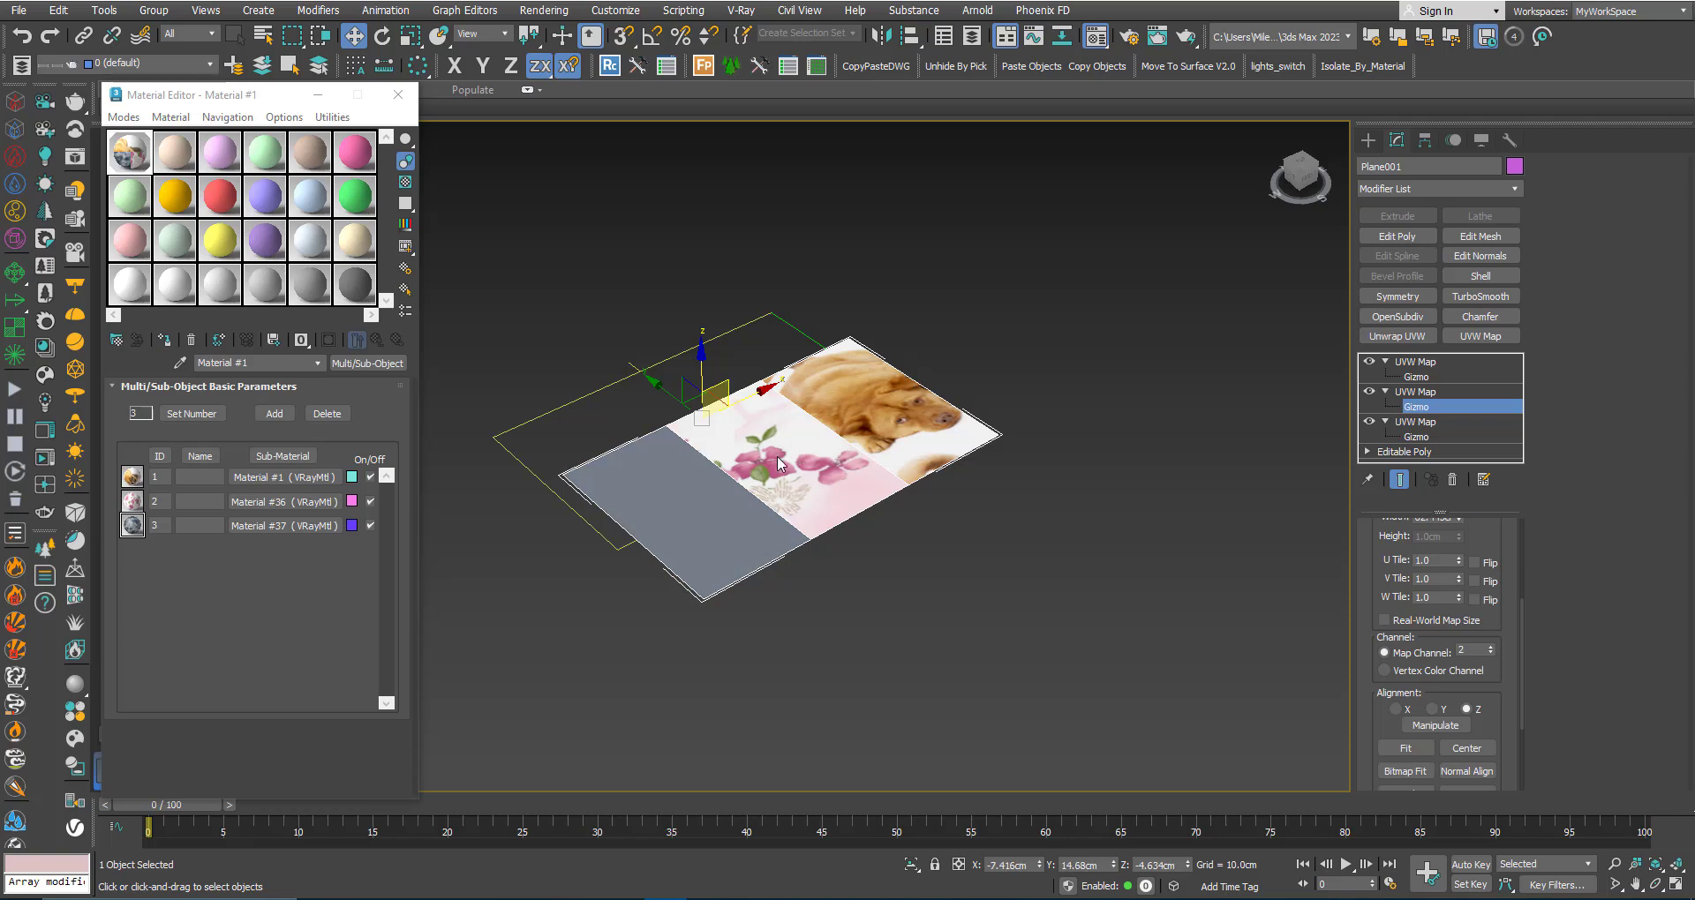
left_click(1416, 377)
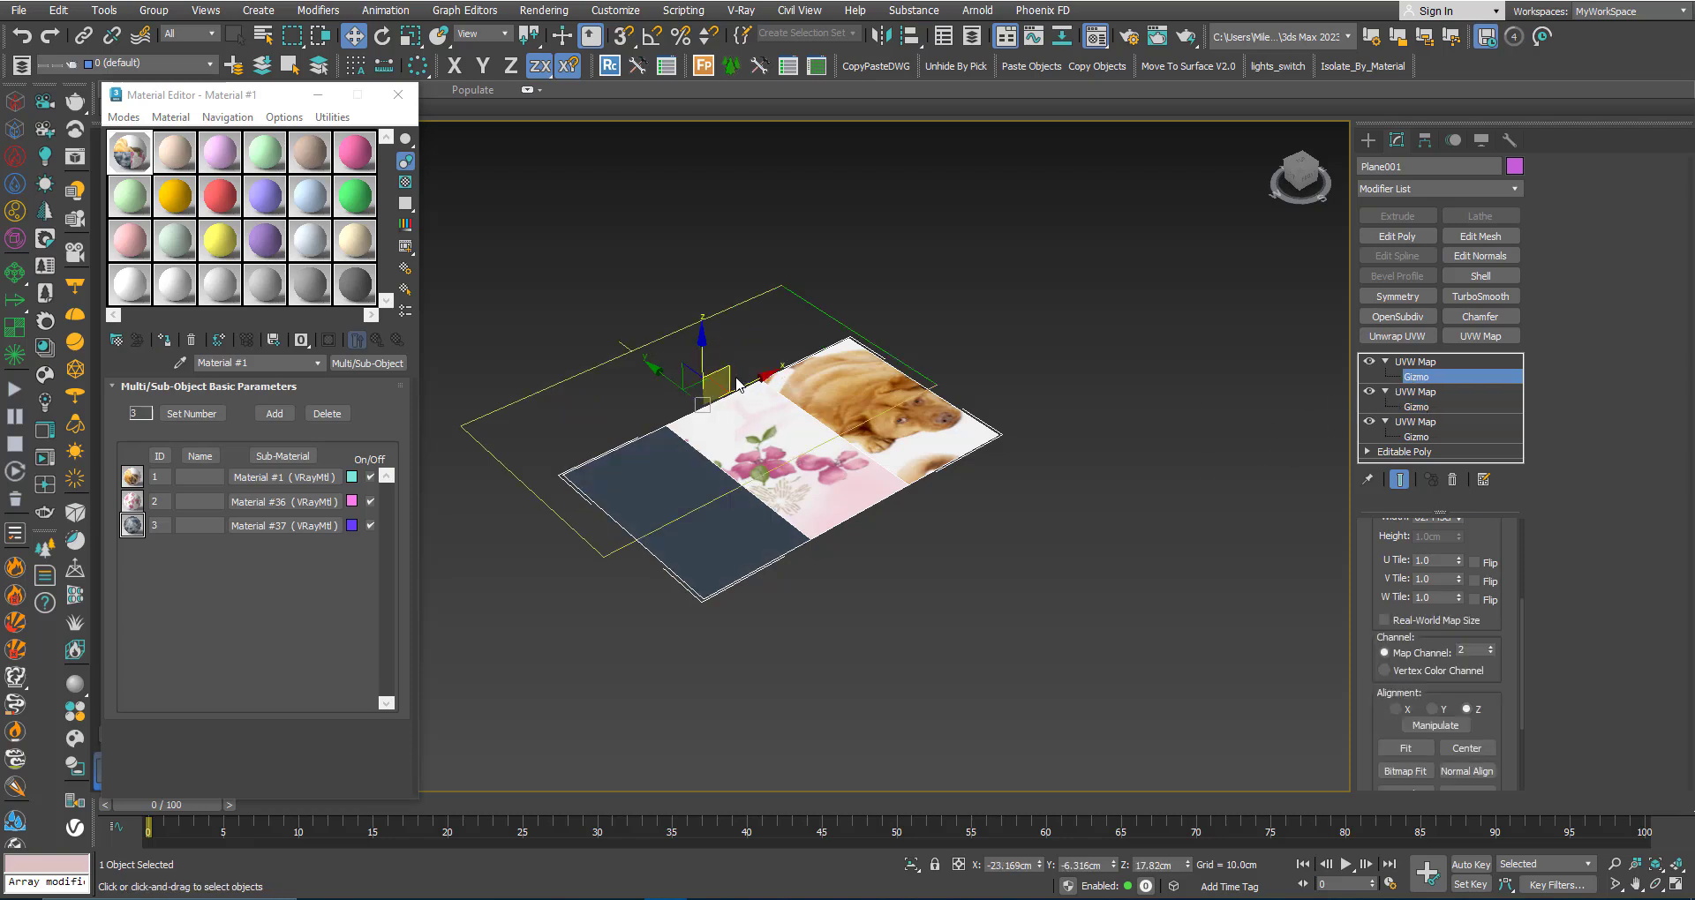
left_click_drag(738, 384, 670, 471)
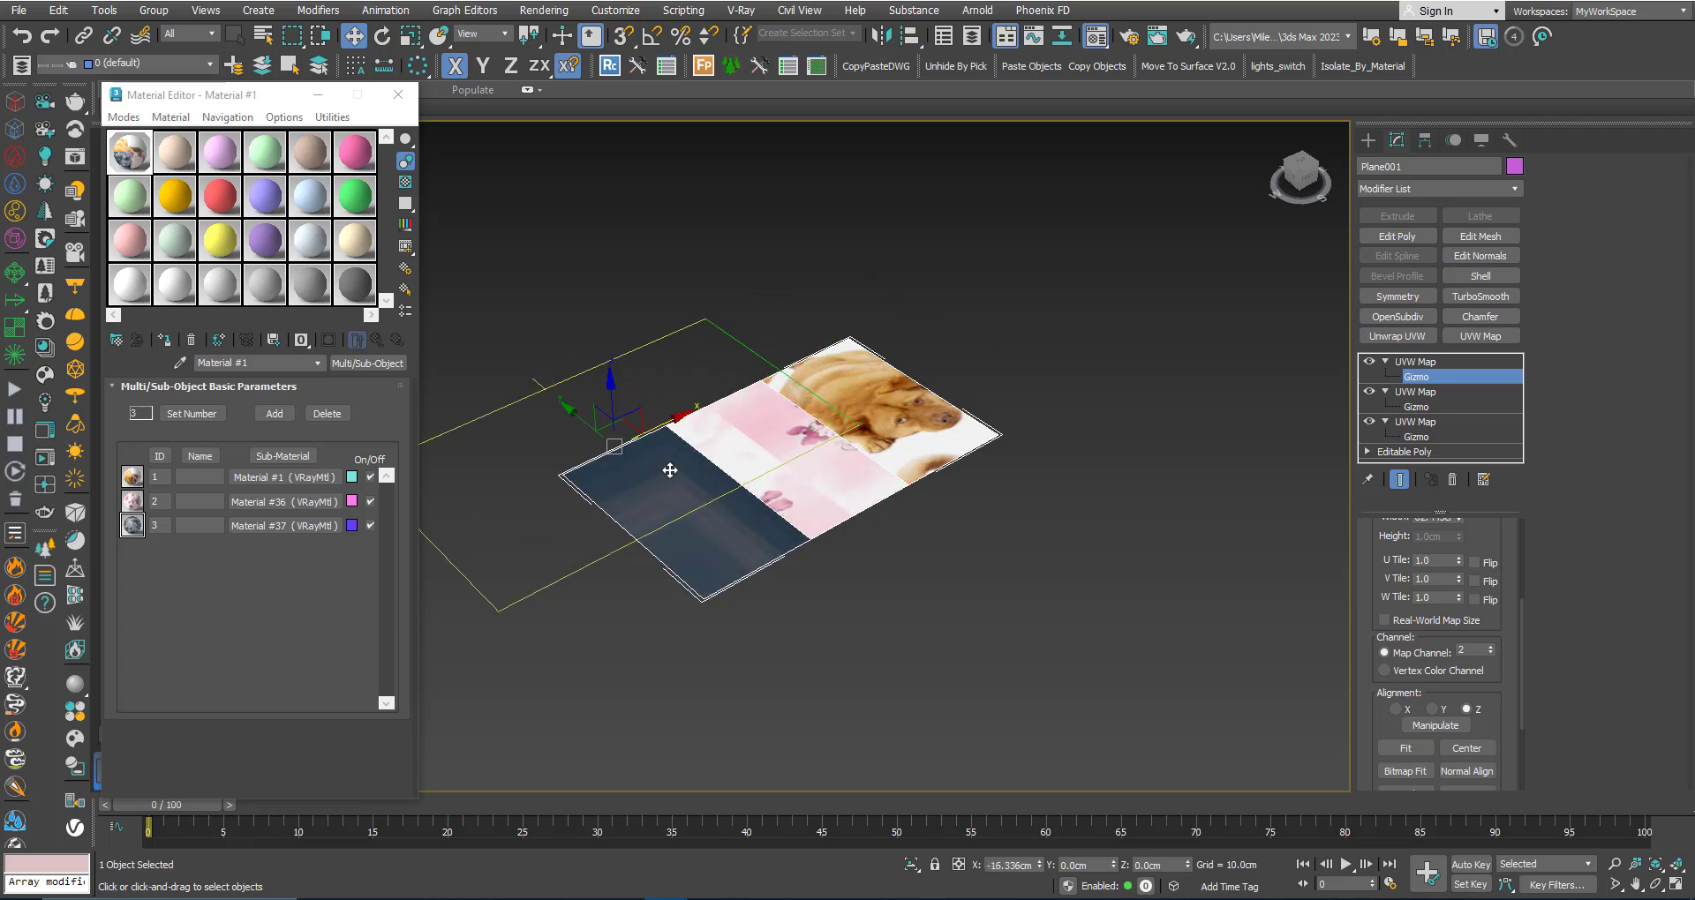
right_click(670, 471)
With Show End Result off, reposition the middle flower gizmo, then restore the result and move the top gizmo
left_click(1418, 408)
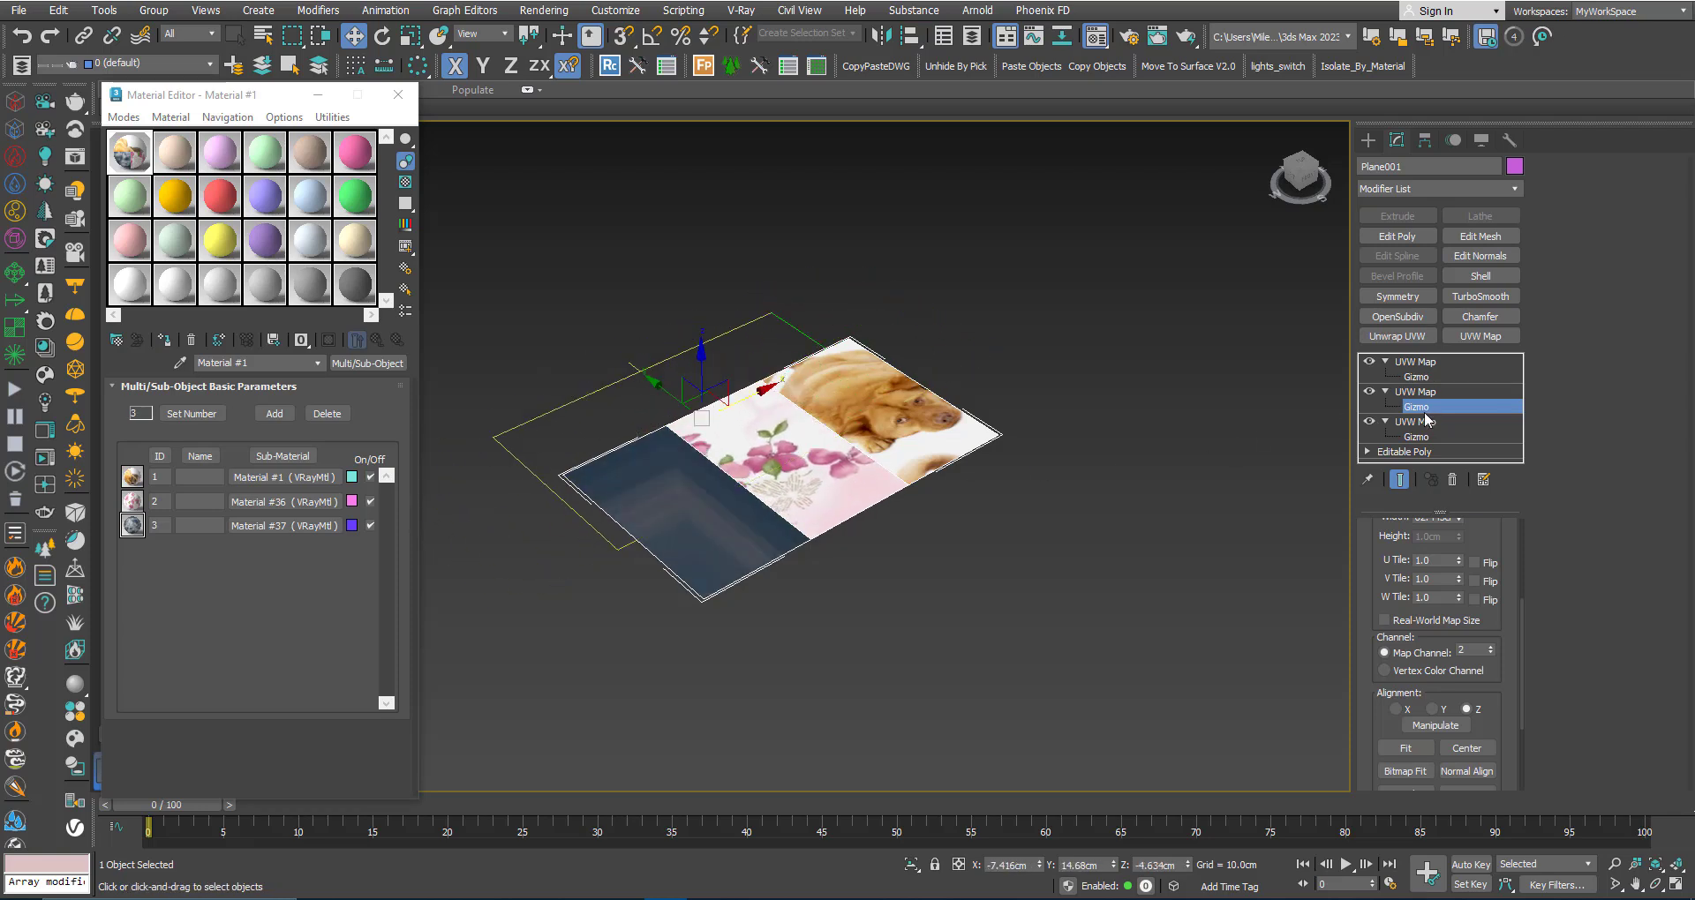
left_click(1400, 481)
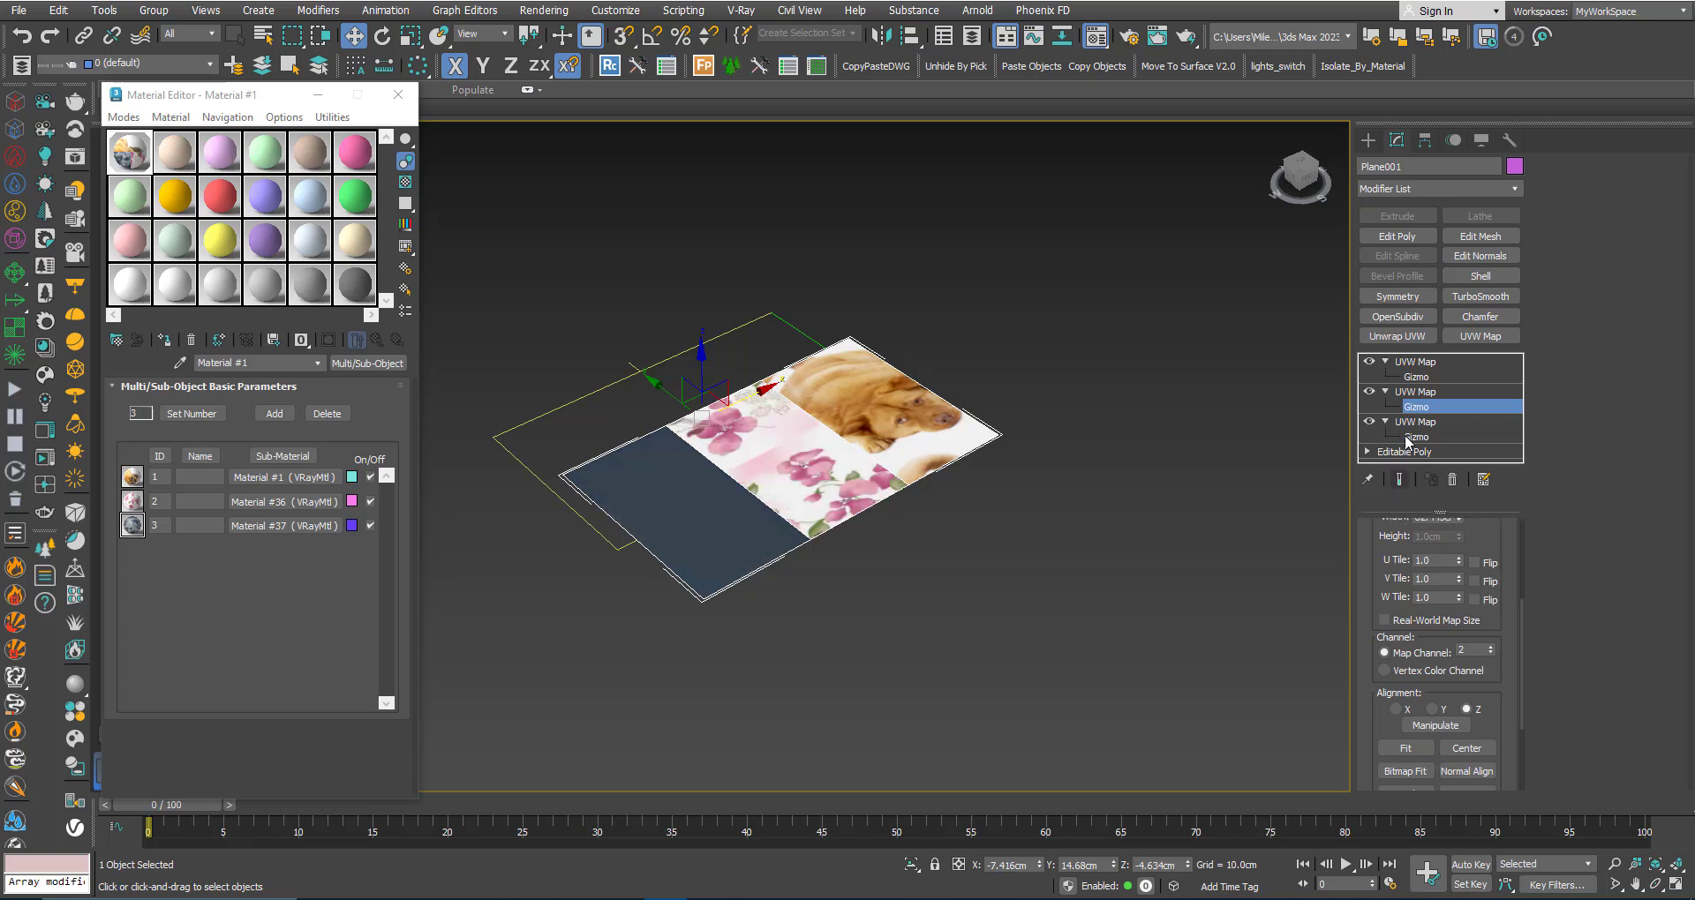
left_click_drag(737, 380, 834, 377)
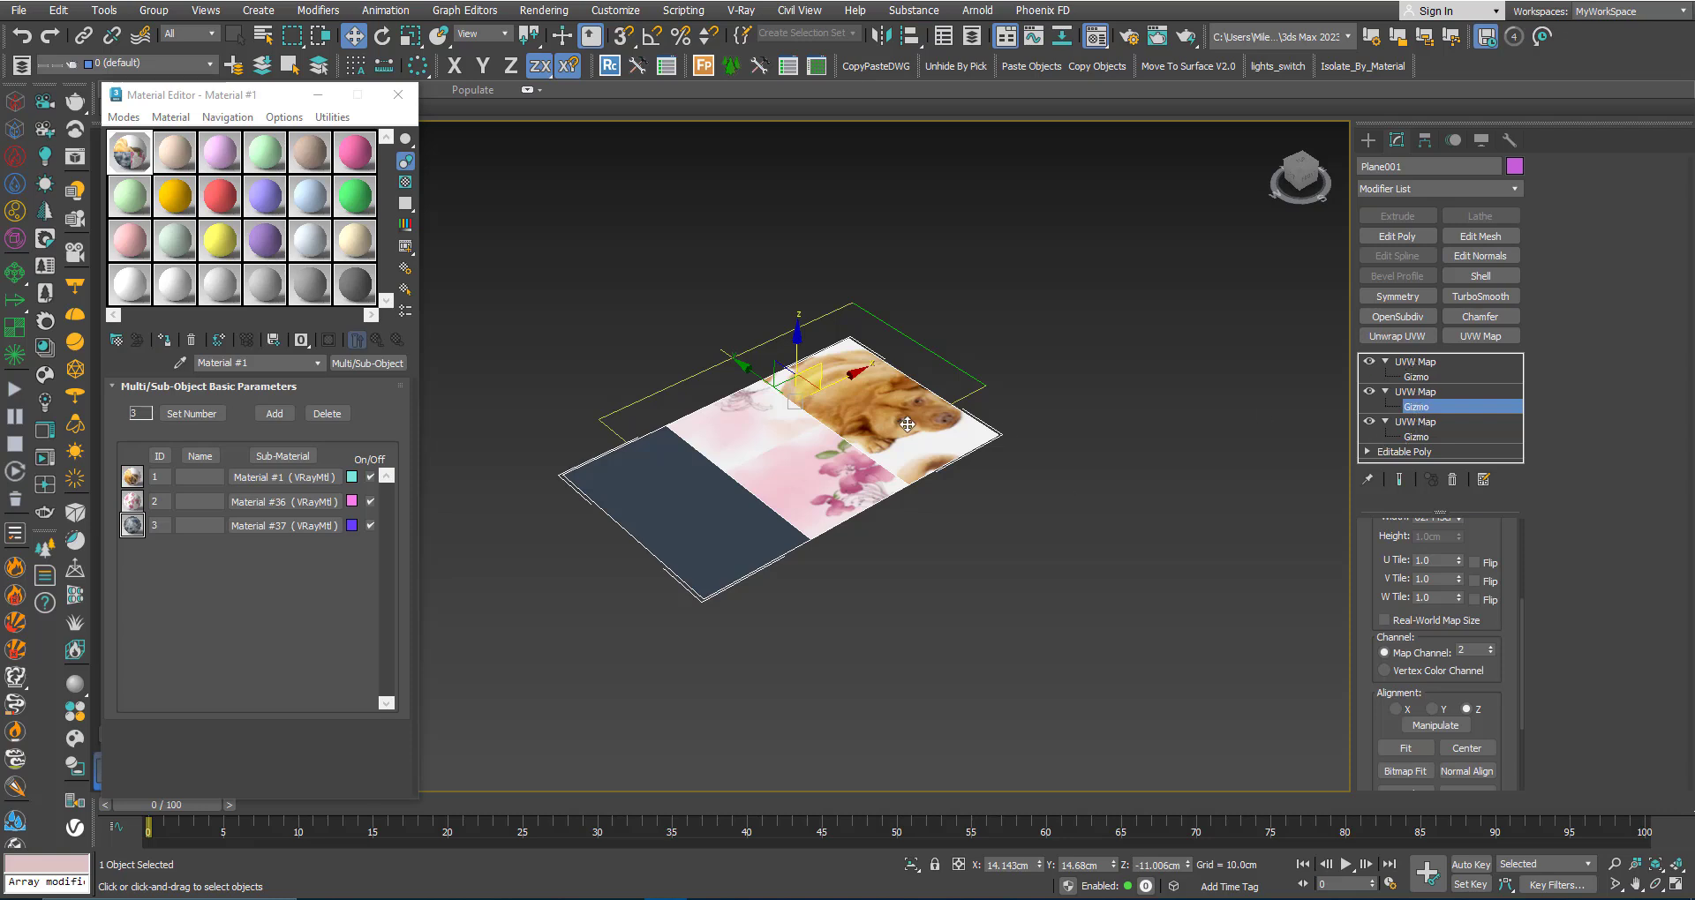
left_click(1398, 482)
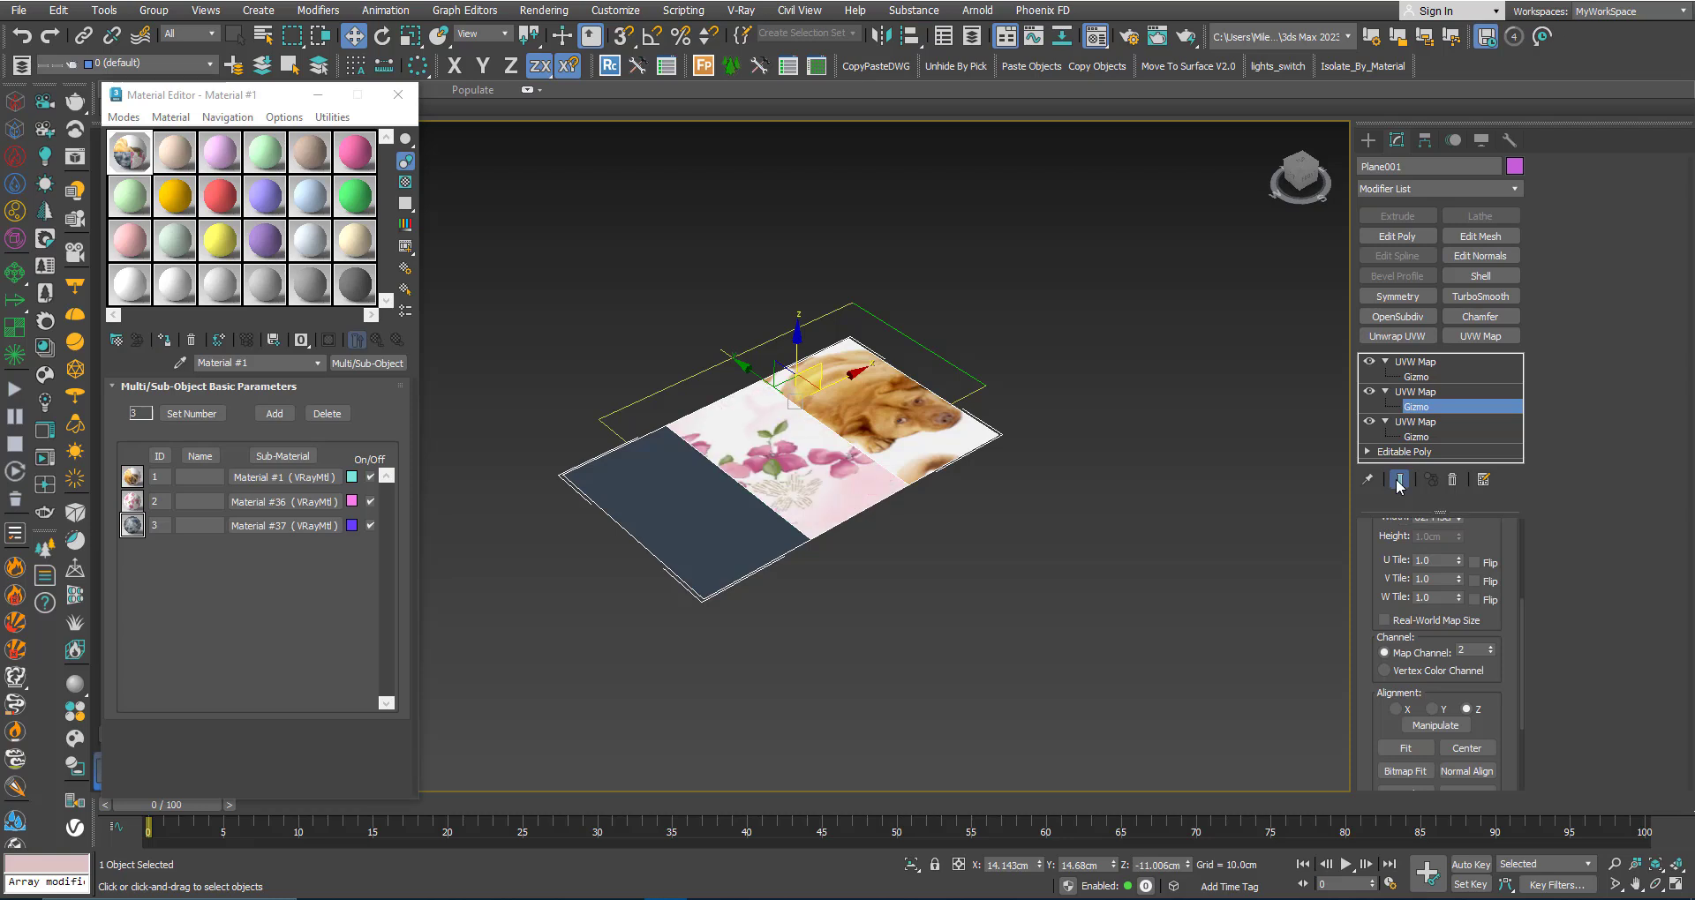
left_click(1416, 377)
left_click_drag(744, 377, 758, 421)
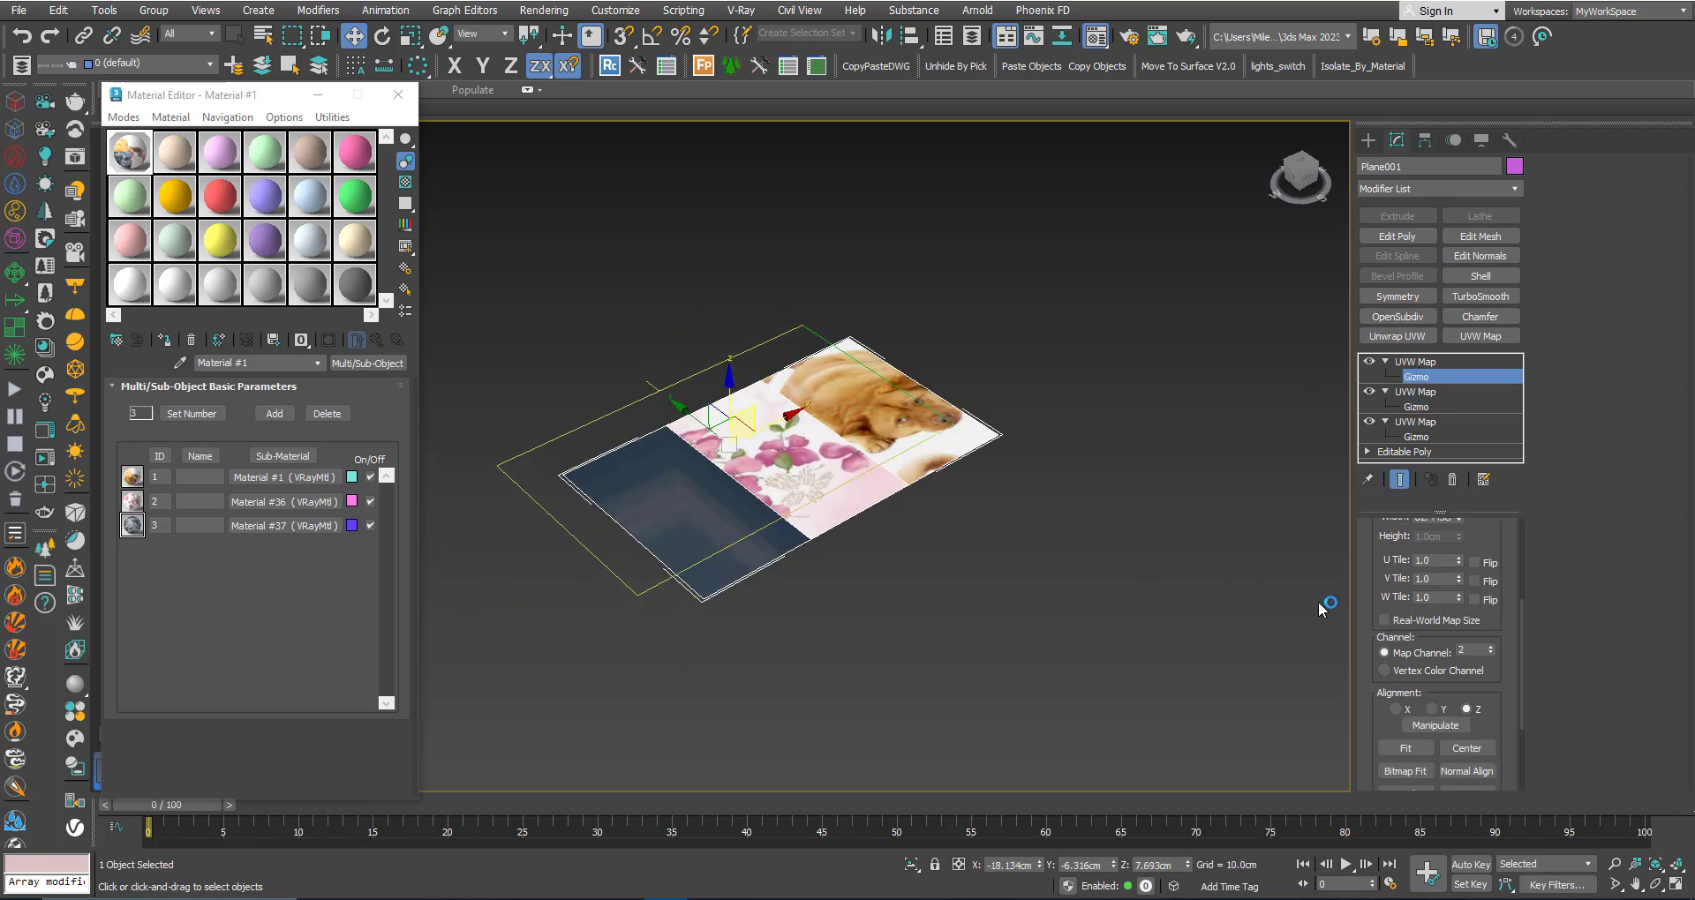
Set the top UVW Map to map channel 3, slide its cloud gizmo along Y, and leave Gizmo level
left_click(1472, 650)
type("3")
key("Return")
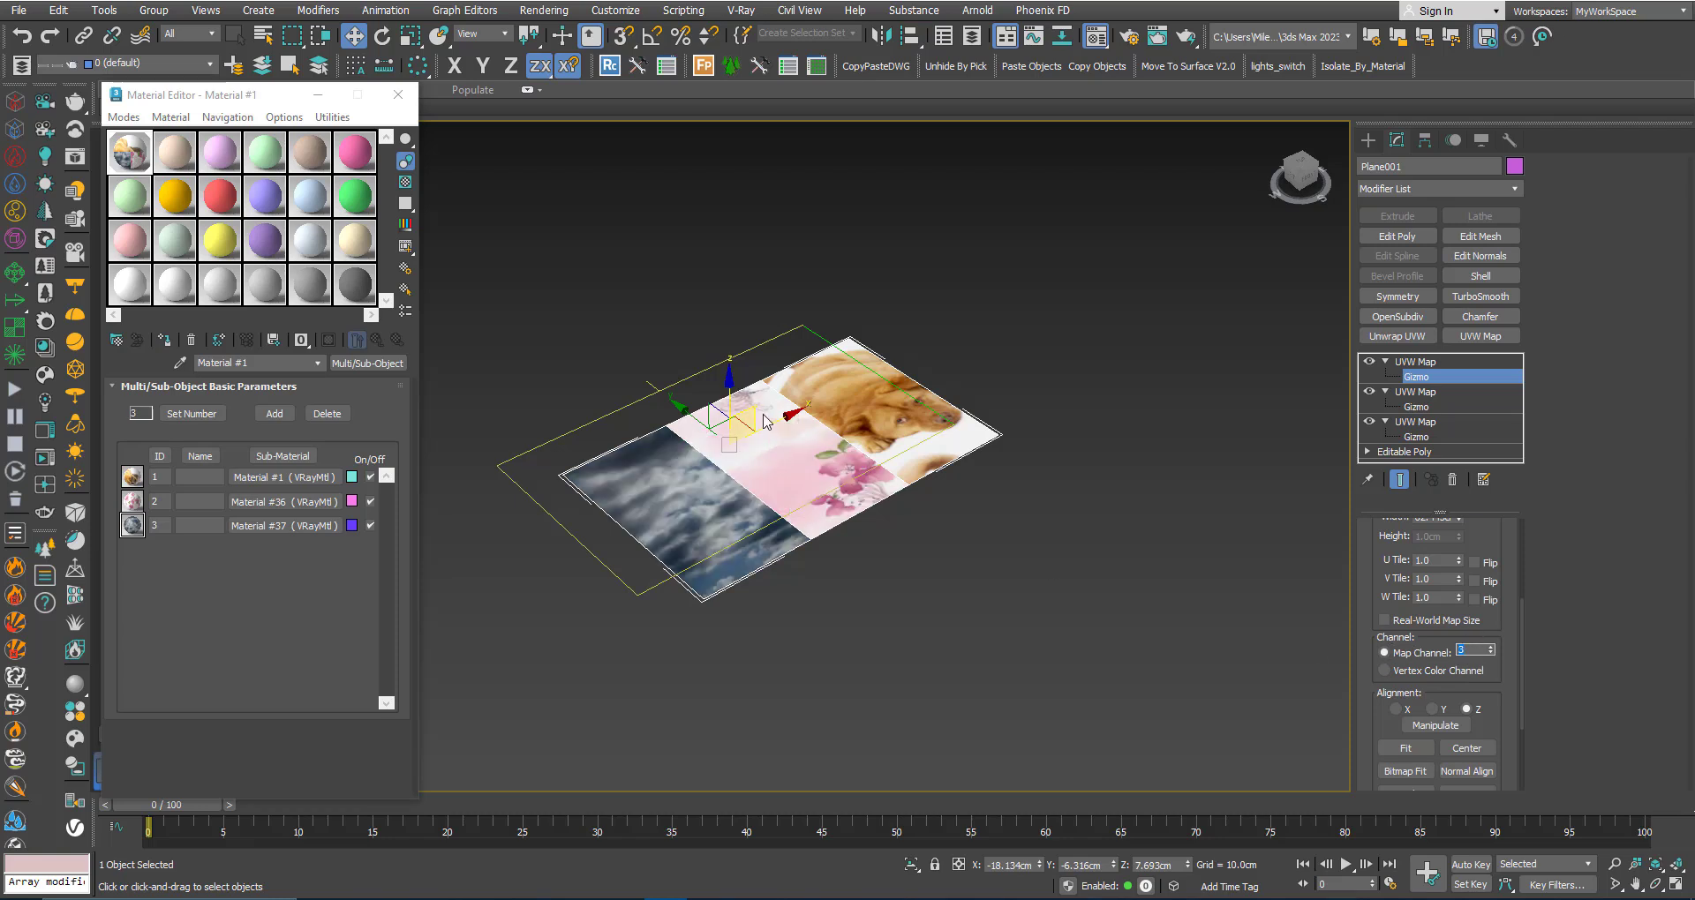
left_click_drag(688, 408, 778, 505)
left_click(1411, 363)
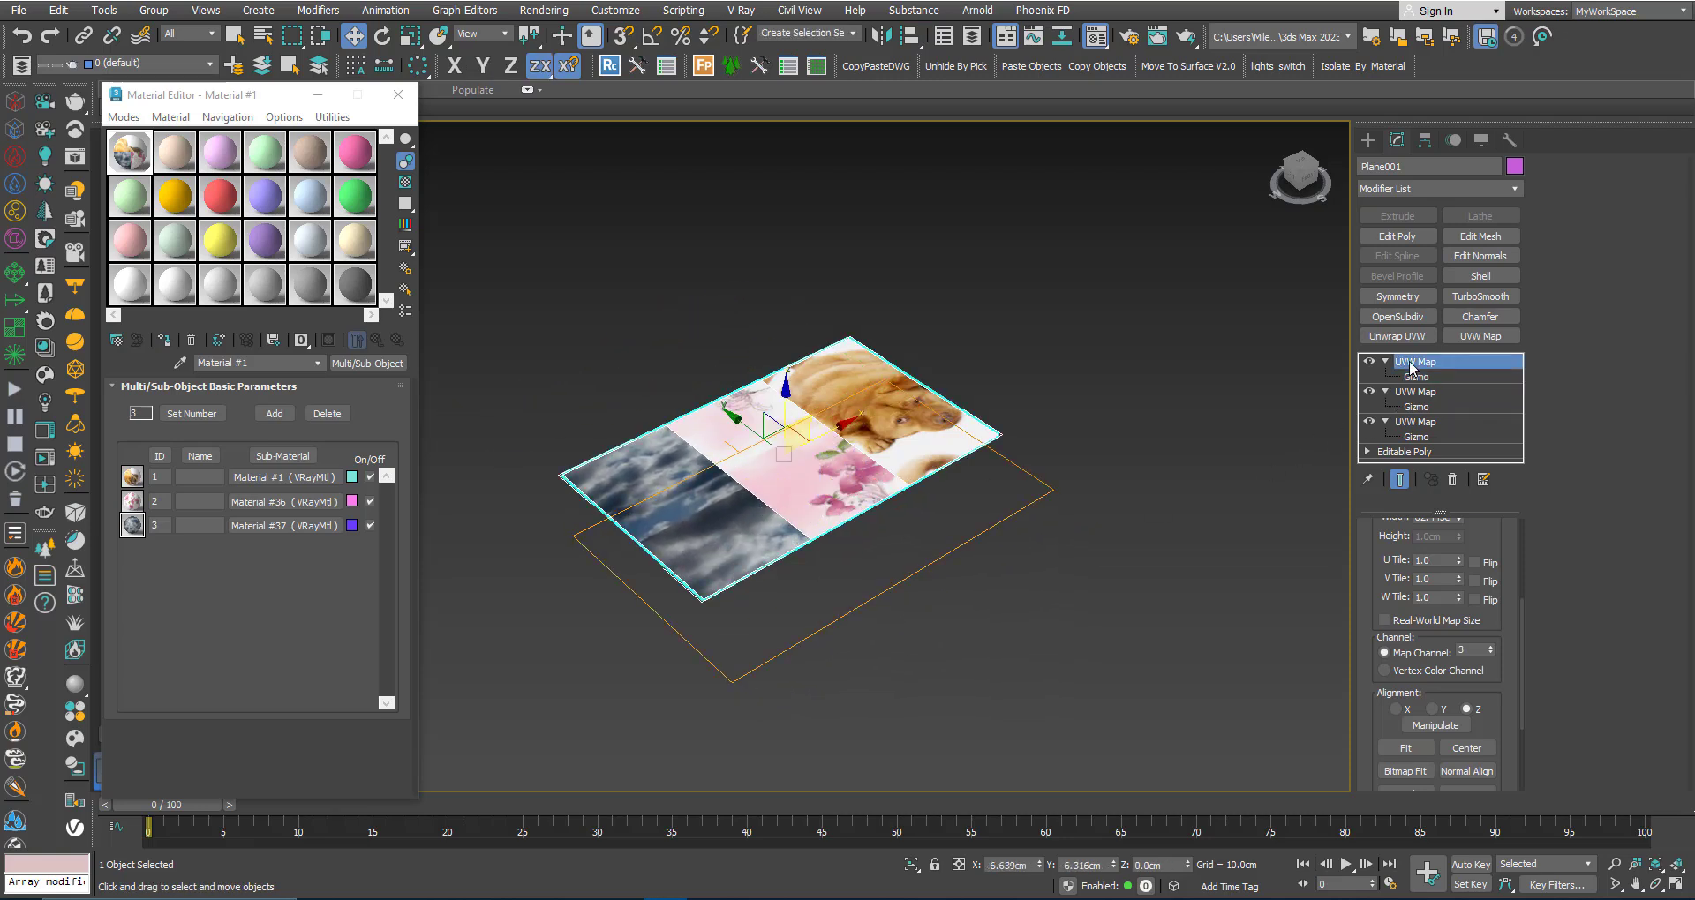